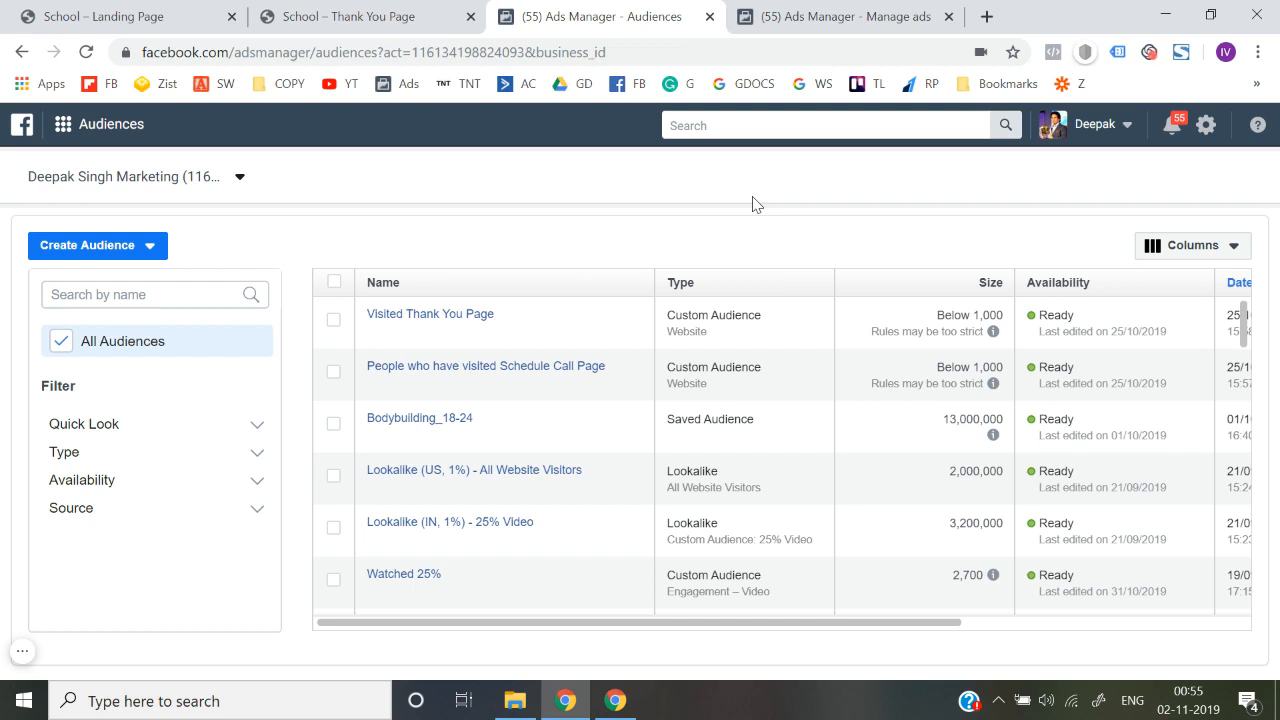
Step: Look through the School landing page from its header to its footer
{"action": "left_click", "coordinate": [343, 14]}
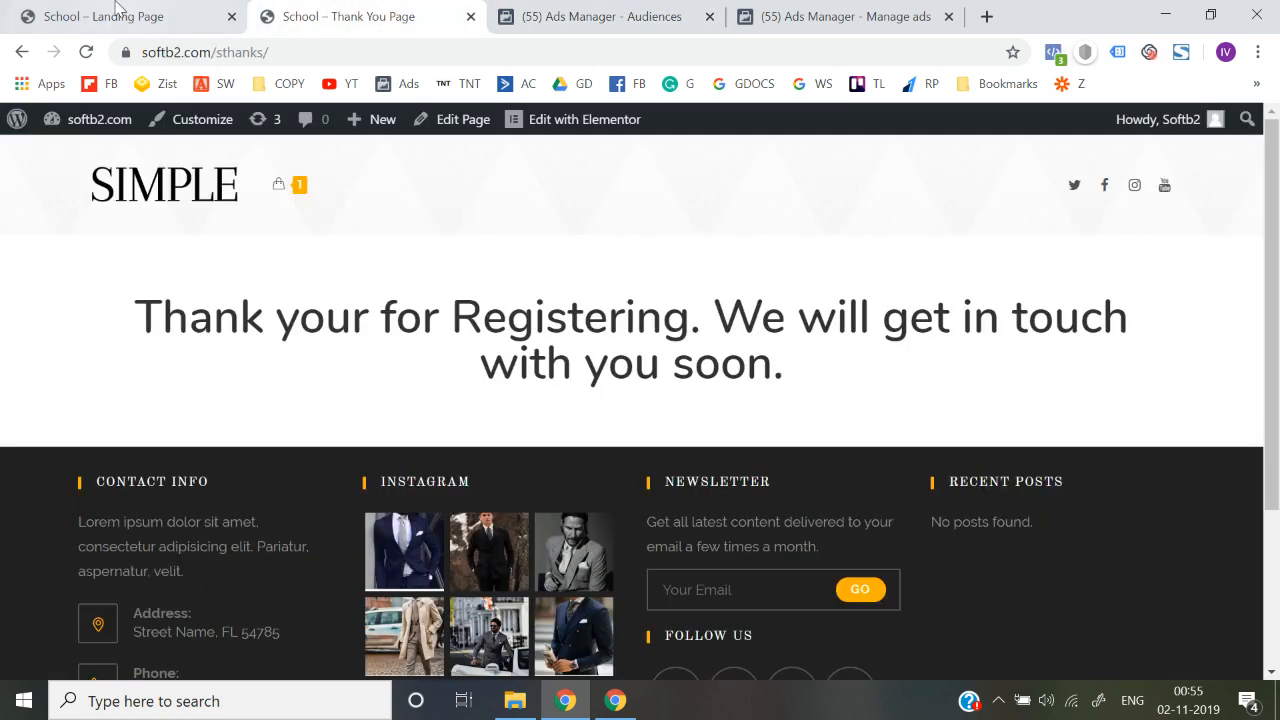
{"action": "left_click", "coordinate": [118, 10]}
{"action": "scroll", "coordinate": [351, 389], "scroll_direction": "up", "scroll_amount": 3}
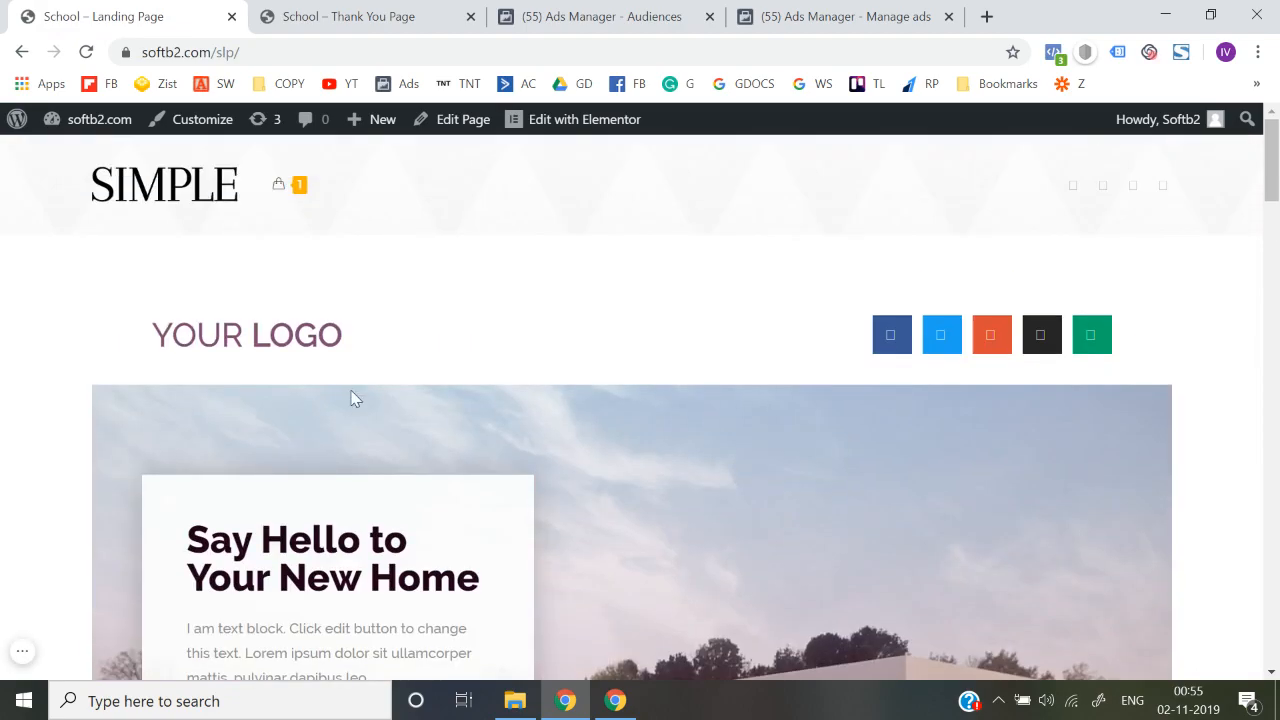
{"action": "scroll", "coordinate": [354, 397], "scroll_direction": "down", "scroll_amount": 6}
{"action": "scroll", "coordinate": [351, 399], "scroll_direction": "down", "scroll_amount": 15}
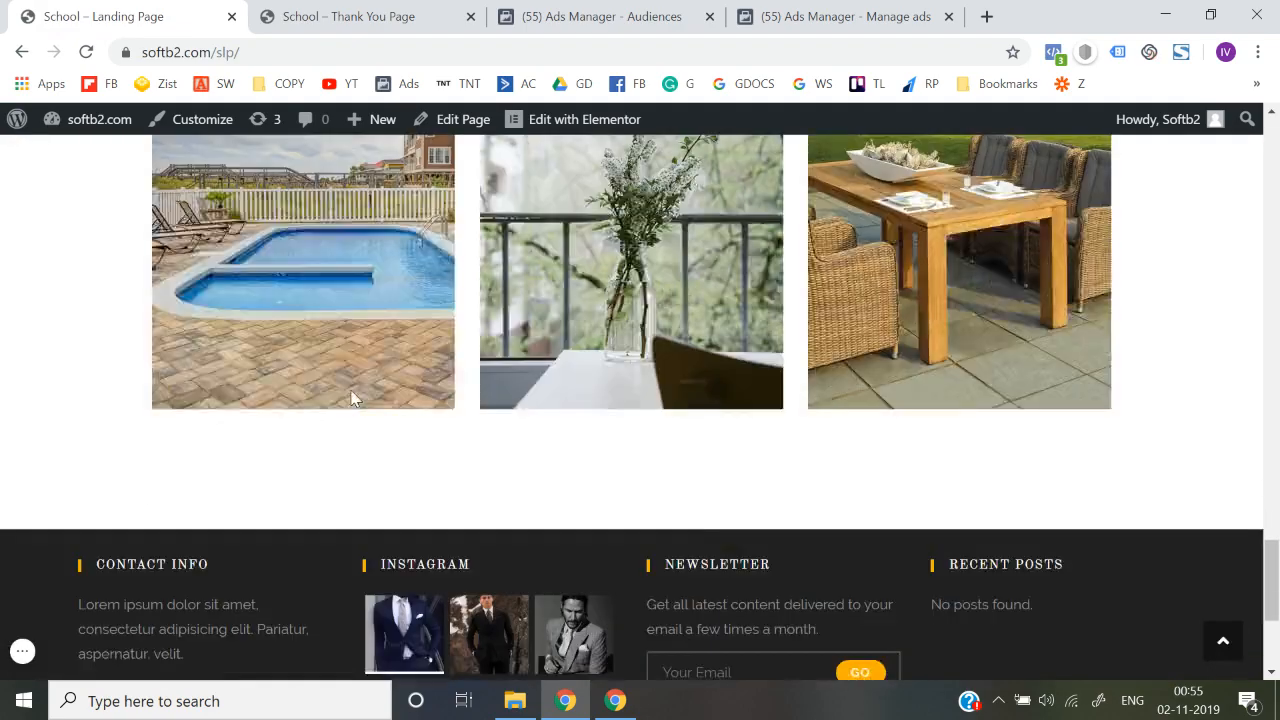
{"action": "scroll", "coordinate": [351, 399], "scroll_direction": "up", "scroll_amount": 20}
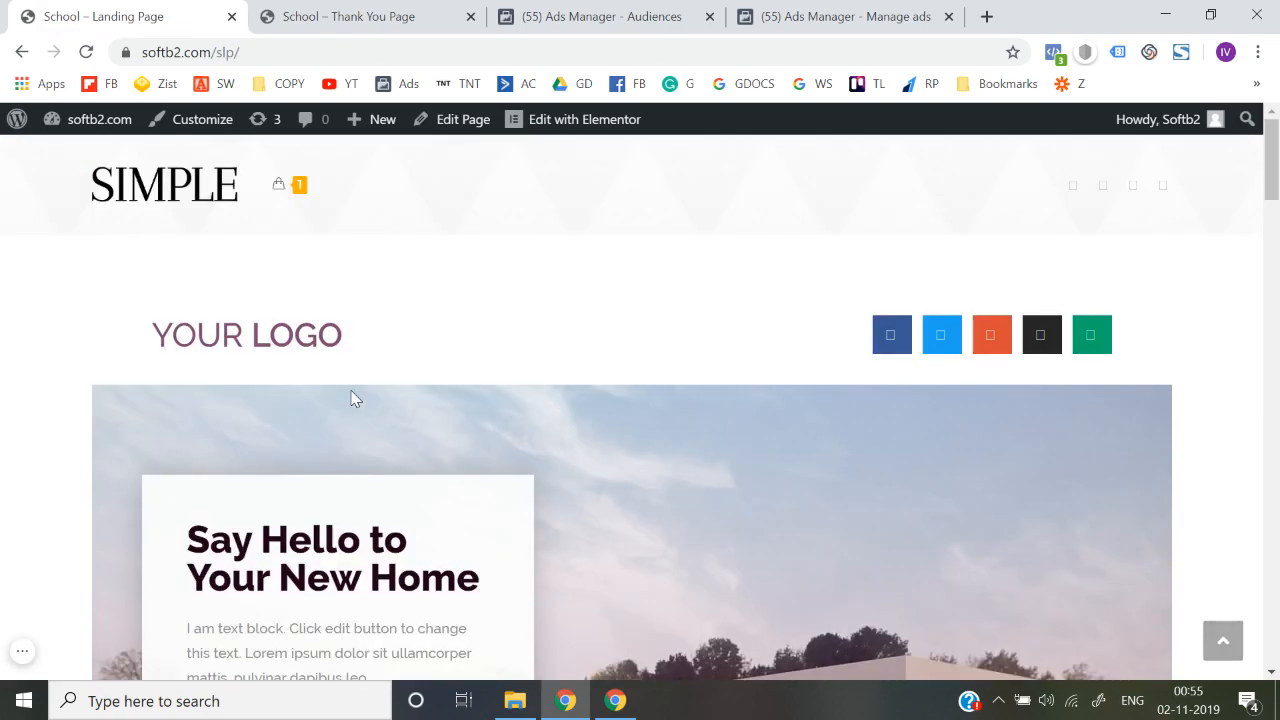
Step: Examine the School thank-you page, including its footer and the registration message
{"action": "left_click", "coordinate": [345, 16]}
{"action": "scroll", "coordinate": [240, 382], "scroll_direction": "down", "scroll_amount": 3}
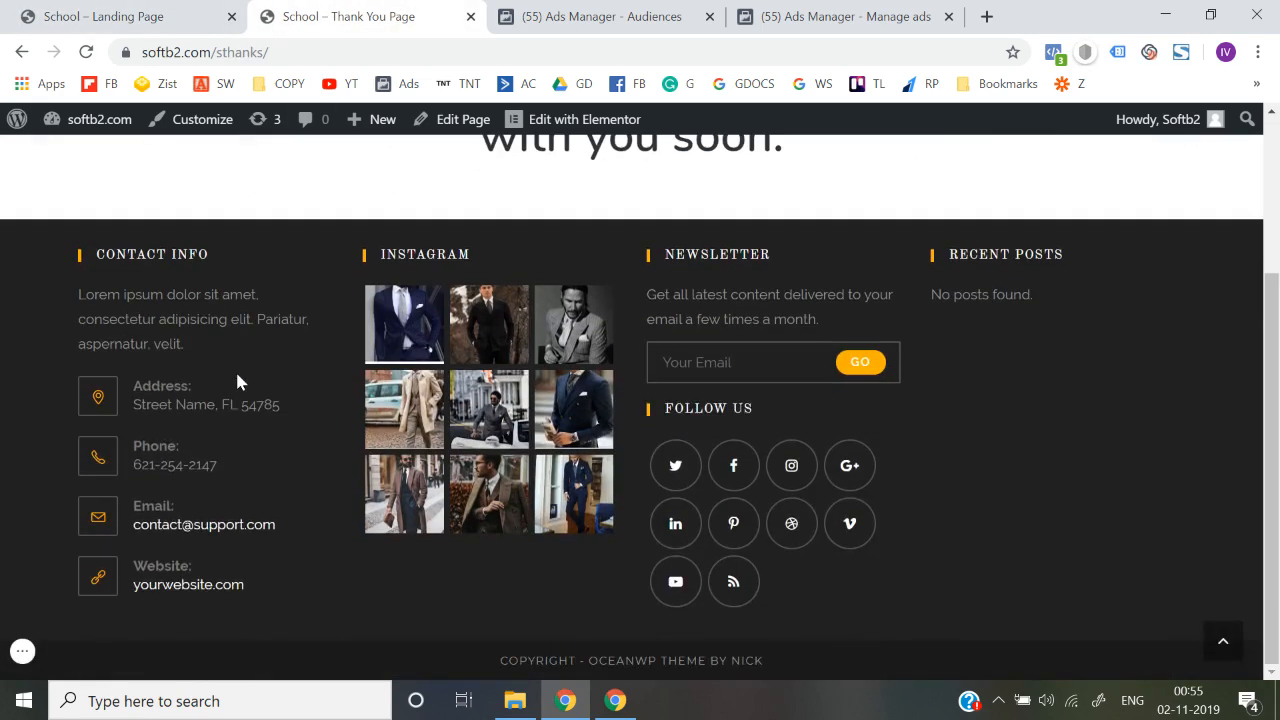
{"action": "scroll", "coordinate": [237, 381], "scroll_direction": "up", "scroll_amount": 3}
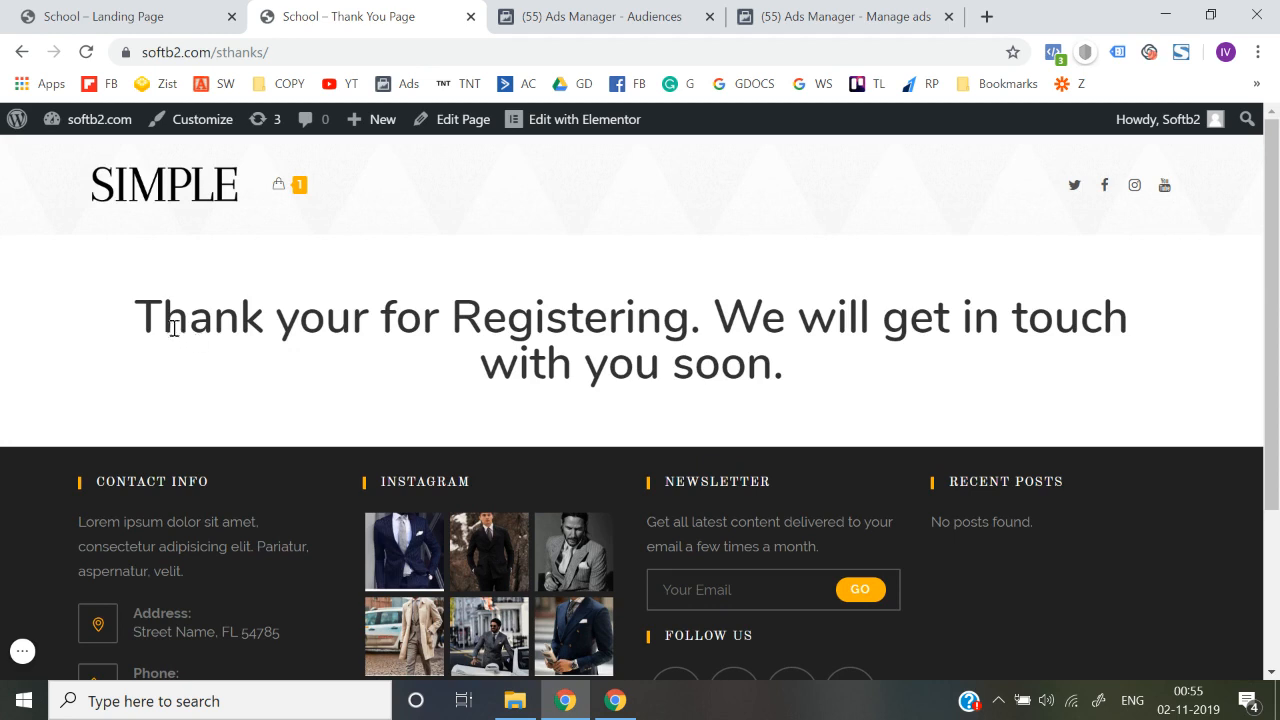
{"action": "left_click_drag", "start_coordinate": [142, 316], "coordinate": [771, 383]}
{"action": "left_click", "coordinate": [794, 371]}
{"action": "left_click", "coordinate": [142, 312]}
{"action": "left_click", "coordinate": [771, 383]}
Step: Return to the School landing page and review its content sections
{"action": "left_click", "coordinate": [135, 12]}
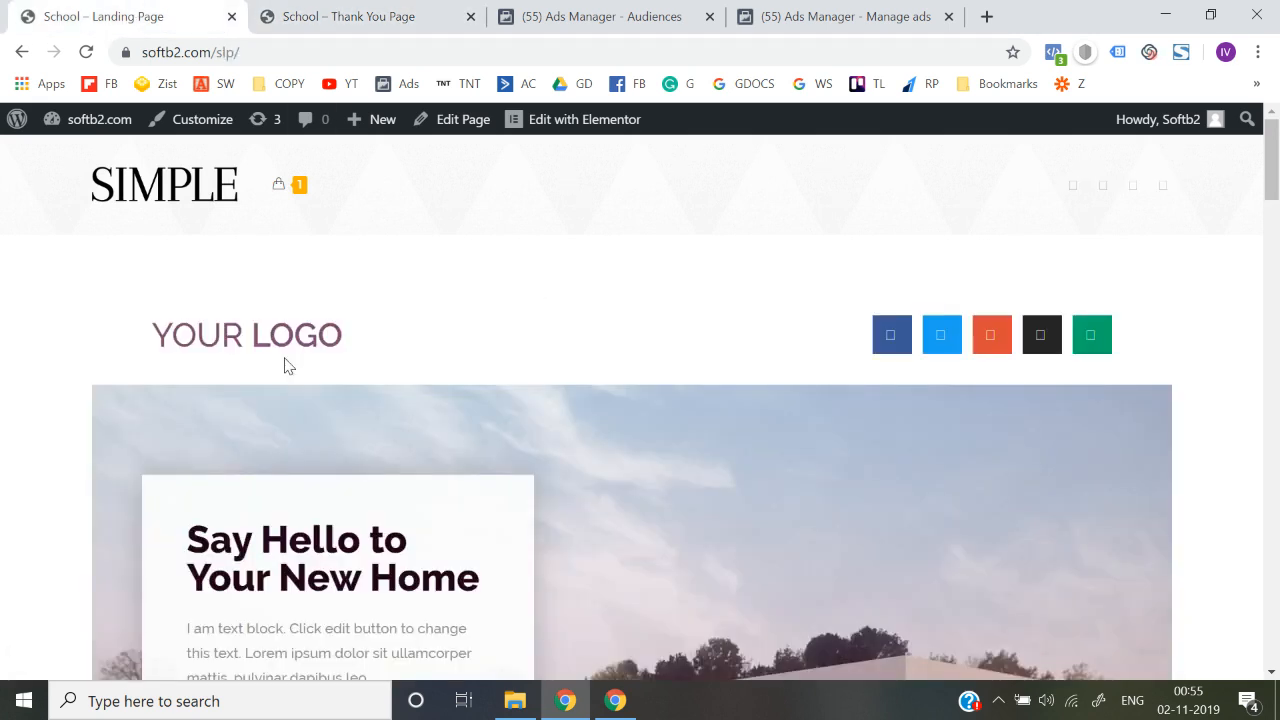
{"action": "scroll", "coordinate": [287, 365], "scroll_direction": "down", "scroll_amount": 20}
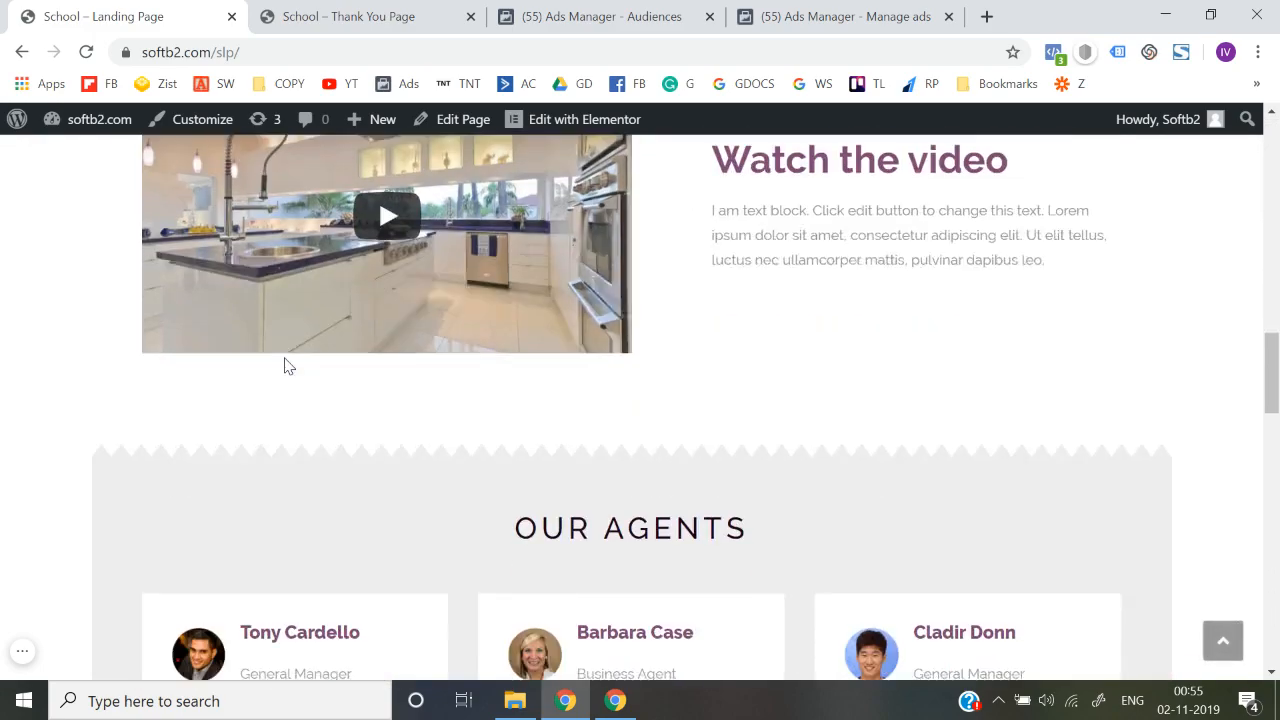
{"action": "scroll", "coordinate": [284, 357], "scroll_direction": "down", "scroll_amount": 5}
{"action": "scroll", "coordinate": [285, 358], "scroll_direction": "up", "scroll_amount": 15}
{"action": "scroll", "coordinate": [285, 358], "scroll_direction": "up", "scroll_amount": 20}
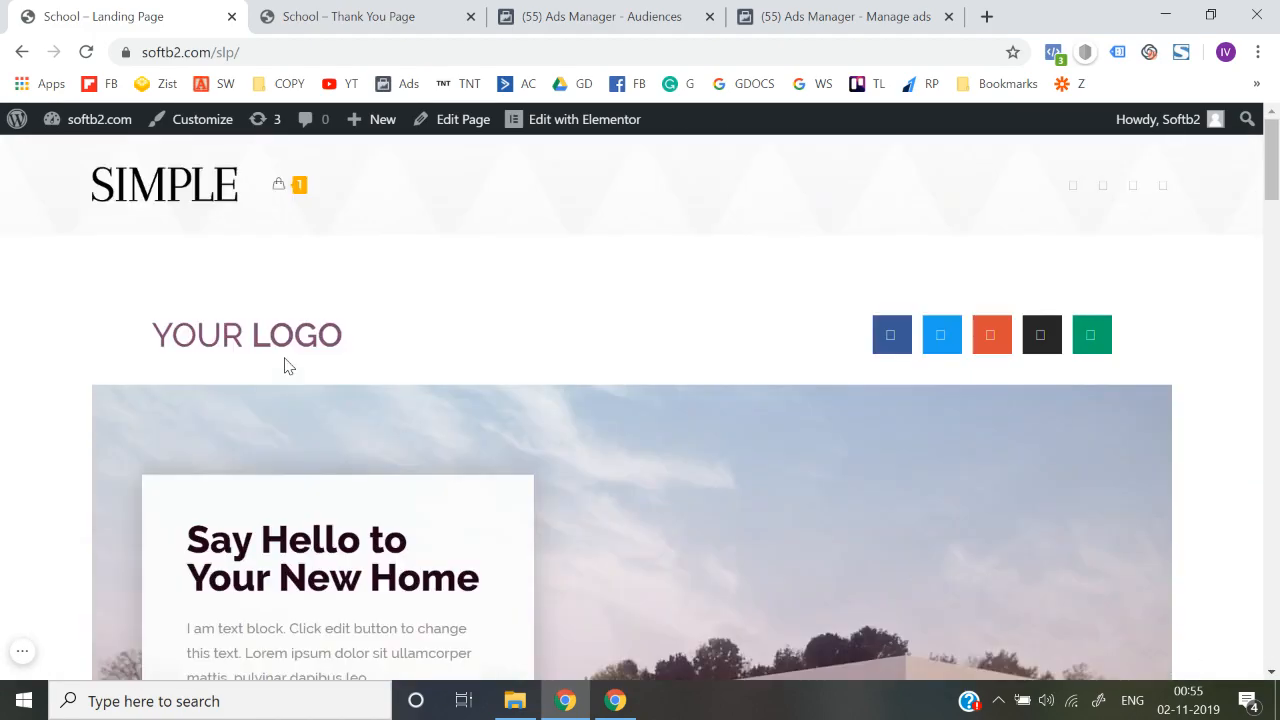
{"action": "scroll", "coordinate": [285, 362], "scroll_direction": "down", "scroll_amount": 20}
{"action": "scroll", "coordinate": [284, 357], "scroll_direction": "down", "scroll_amount": 5}
{"action": "scroll", "coordinate": [284, 358], "scroll_direction": "up", "scroll_amount": 20}
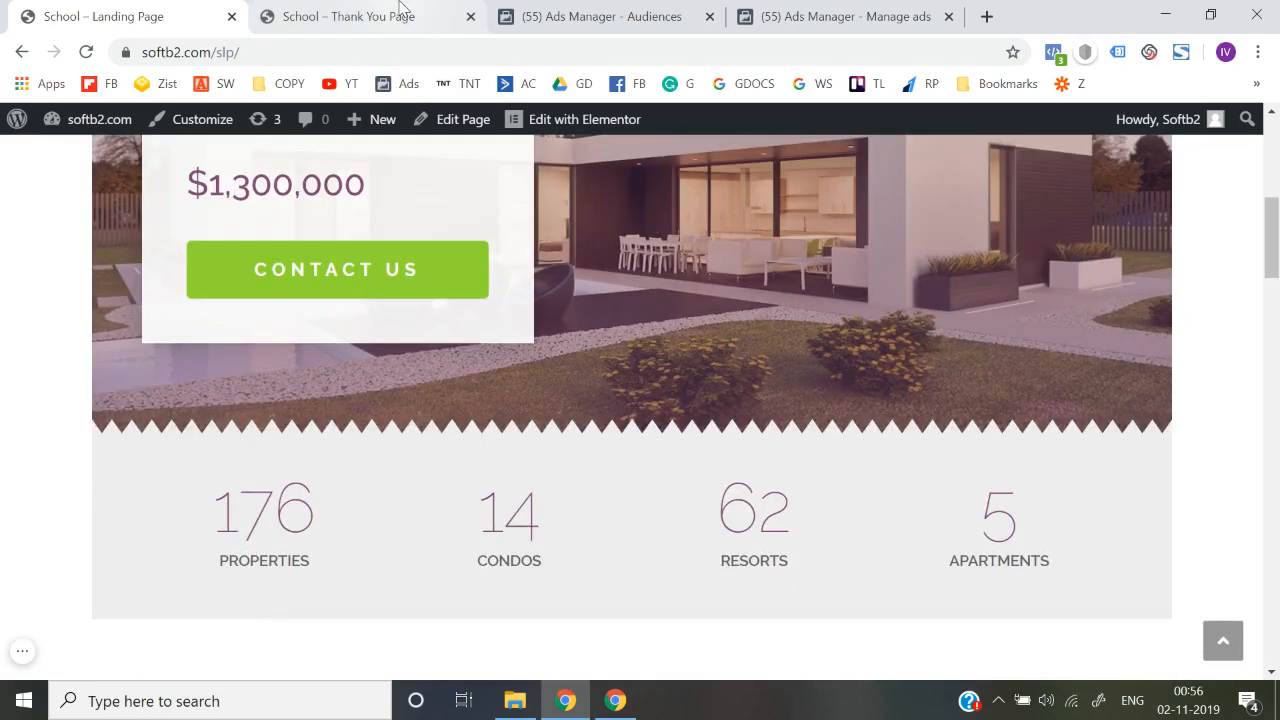
Step: Compare the thank-you page with the landing page's logo header
{"action": "left_click", "coordinate": [400, 12]}
{"action": "scroll", "coordinate": [480, 424], "scroll_direction": "down", "scroll_amount": 3}
{"action": "scroll", "coordinate": [480, 424], "scroll_direction": "up", "scroll_amount": 3}
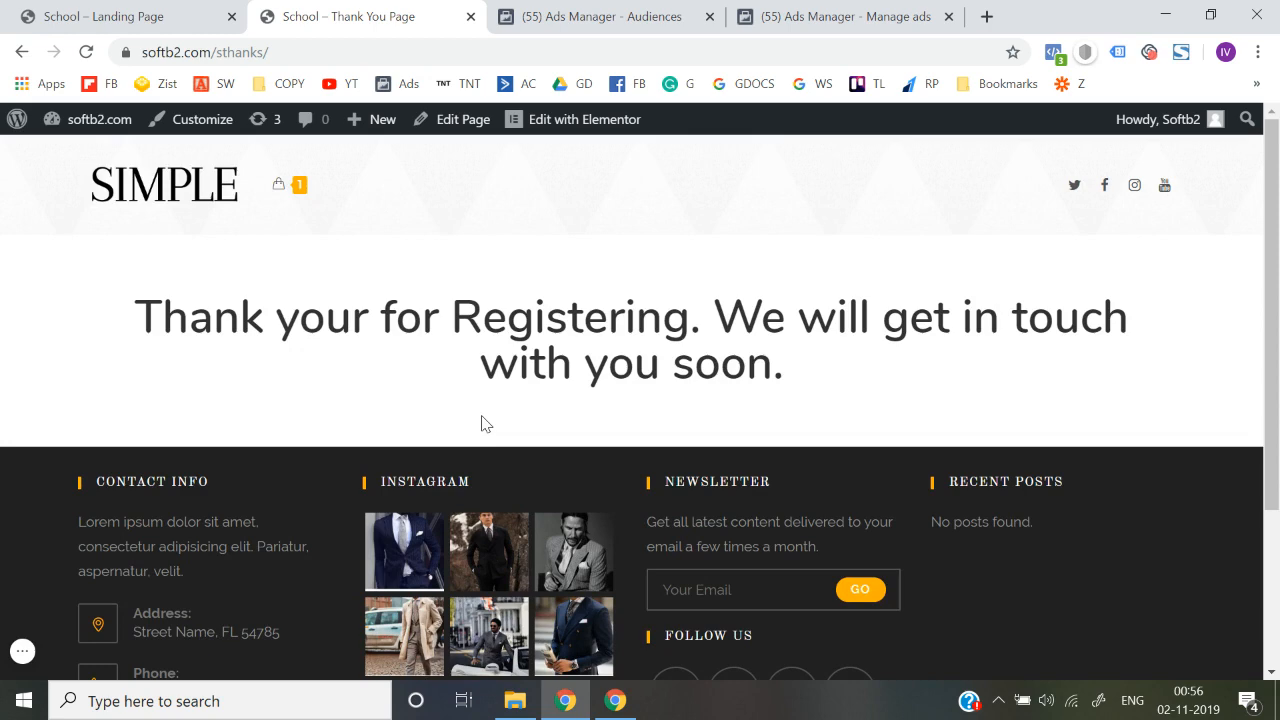
{"action": "left_click", "coordinate": [168, 12]}
{"action": "scroll", "coordinate": [152, 320], "scroll_direction": "up", "scroll_amount": 6}
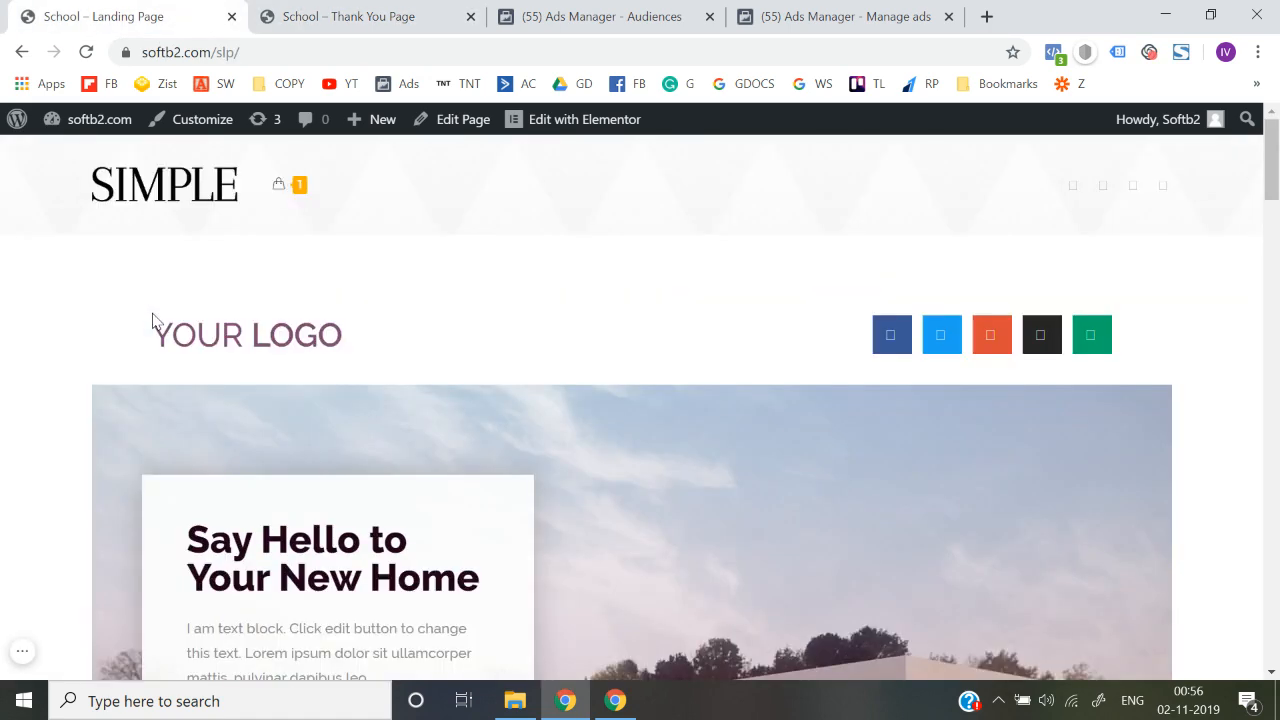
{"action": "triple_click", "coordinate": [207, 335]}
Step: Review the thank-you page's footer and highlight its registration message for closer reading
{"action": "left_click", "coordinate": [355, 12]}
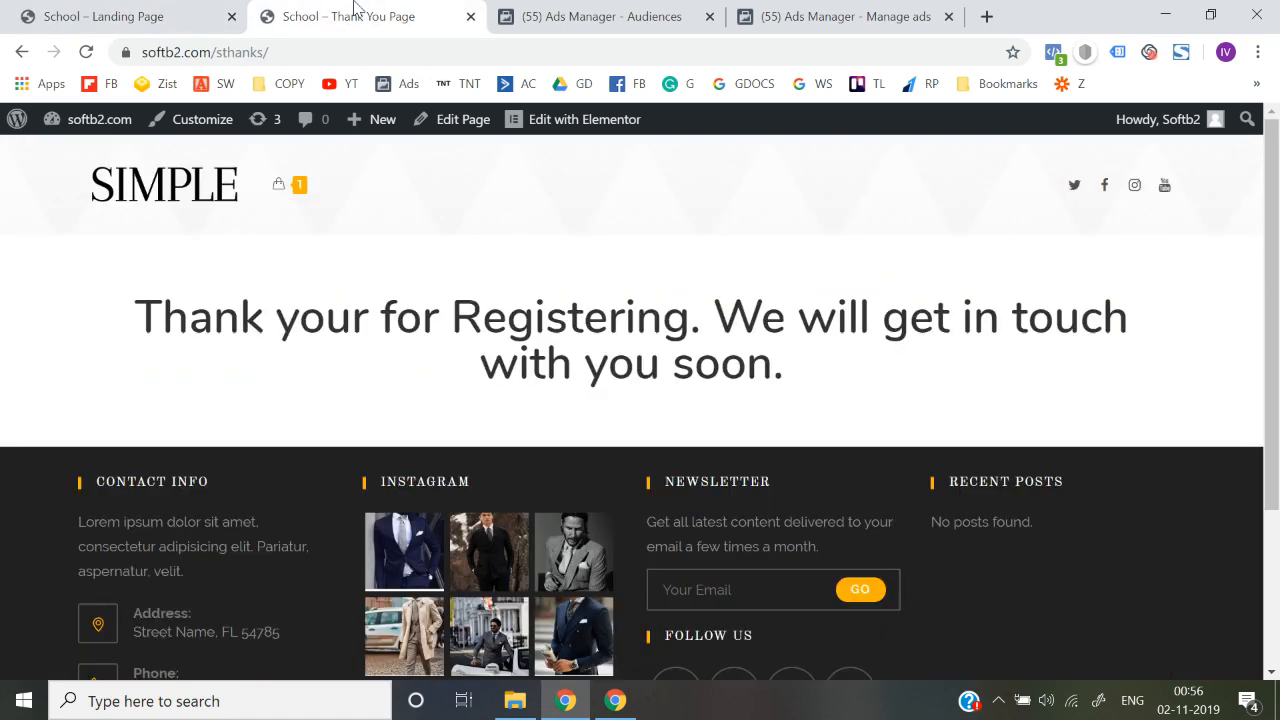
{"action": "scroll", "coordinate": [408, 310], "scroll_direction": "down", "scroll_amount": 3}
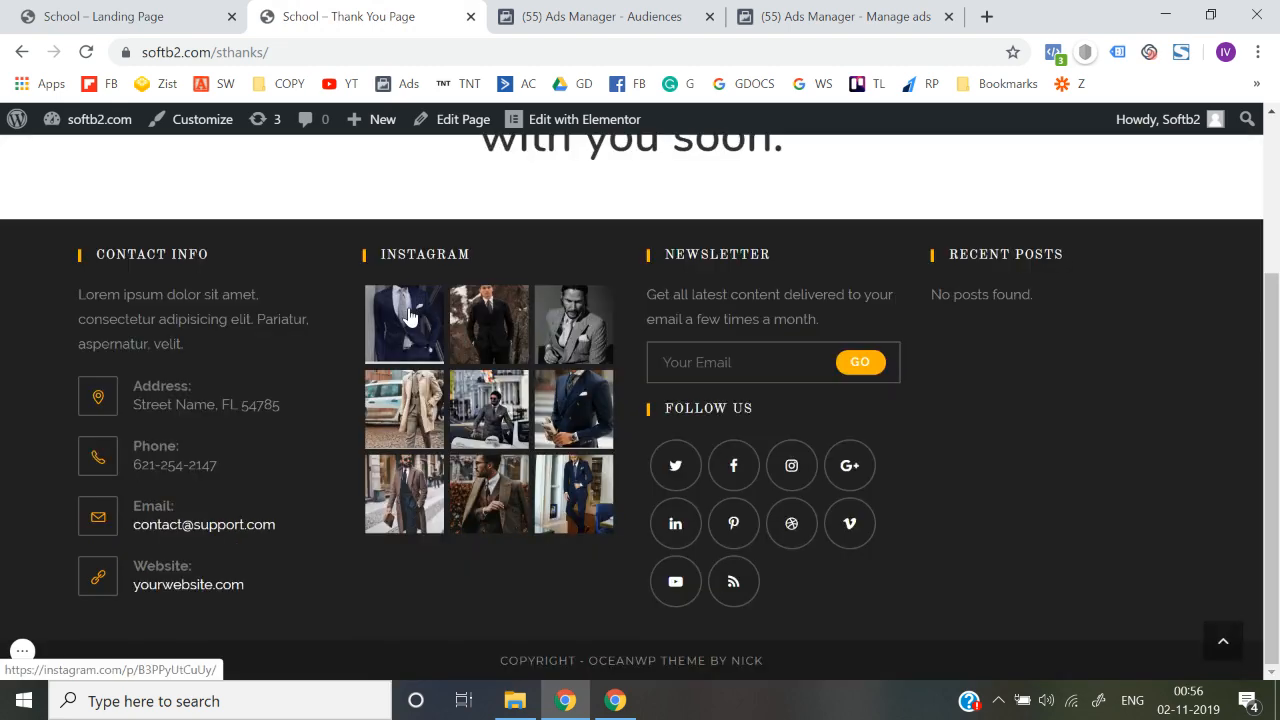
{"action": "scroll", "coordinate": [408, 316], "scroll_direction": "up", "scroll_amount": 3}
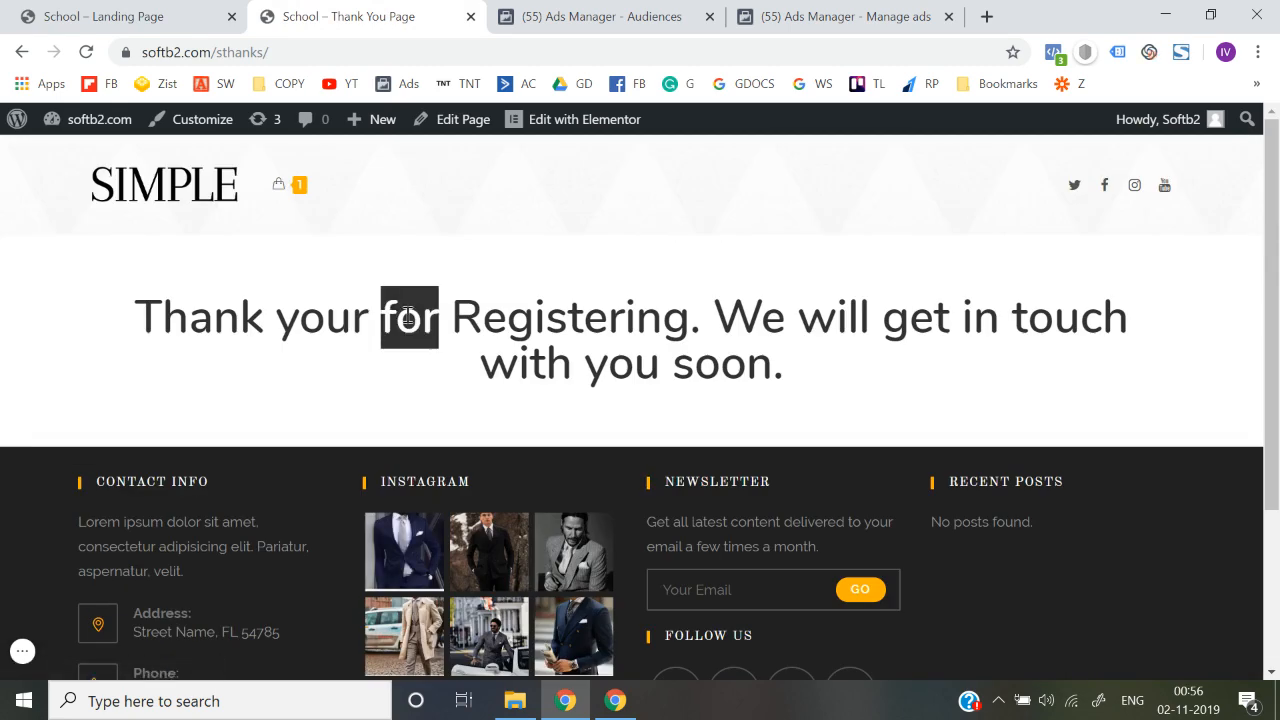
{"action": "triple_click", "coordinate": [408, 316]}
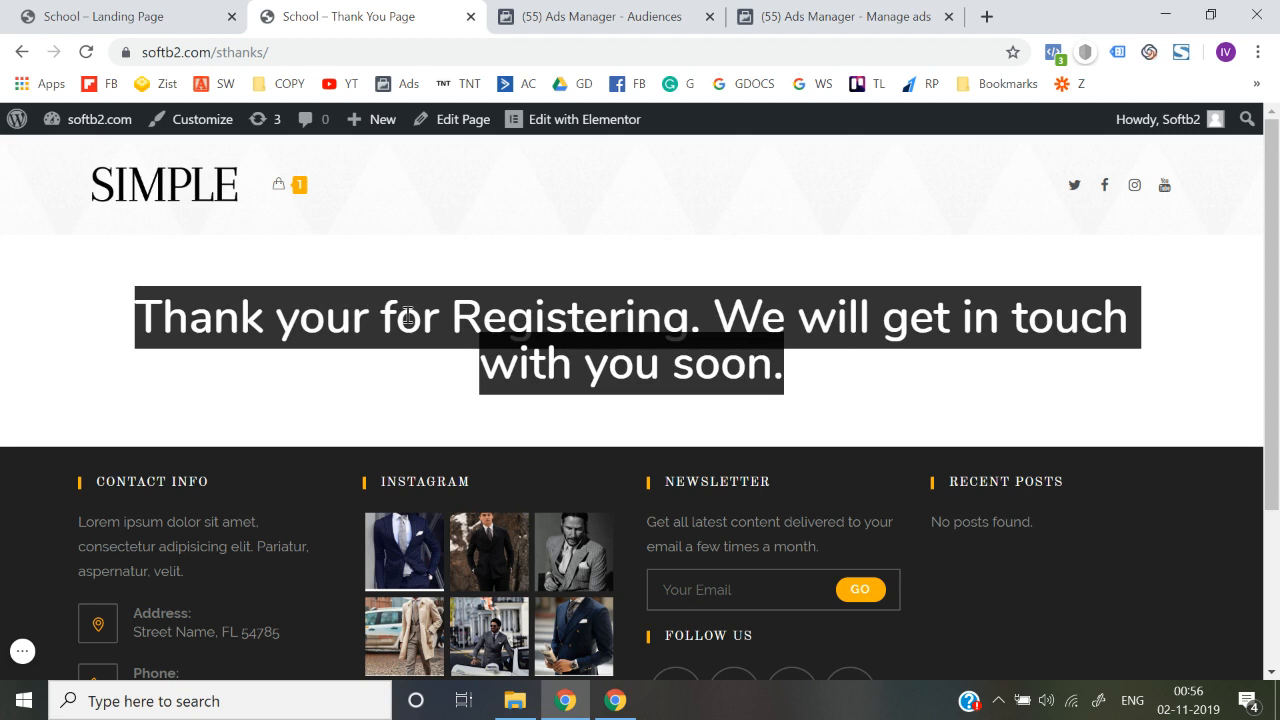
{"action": "left_click", "coordinate": [680, 403]}
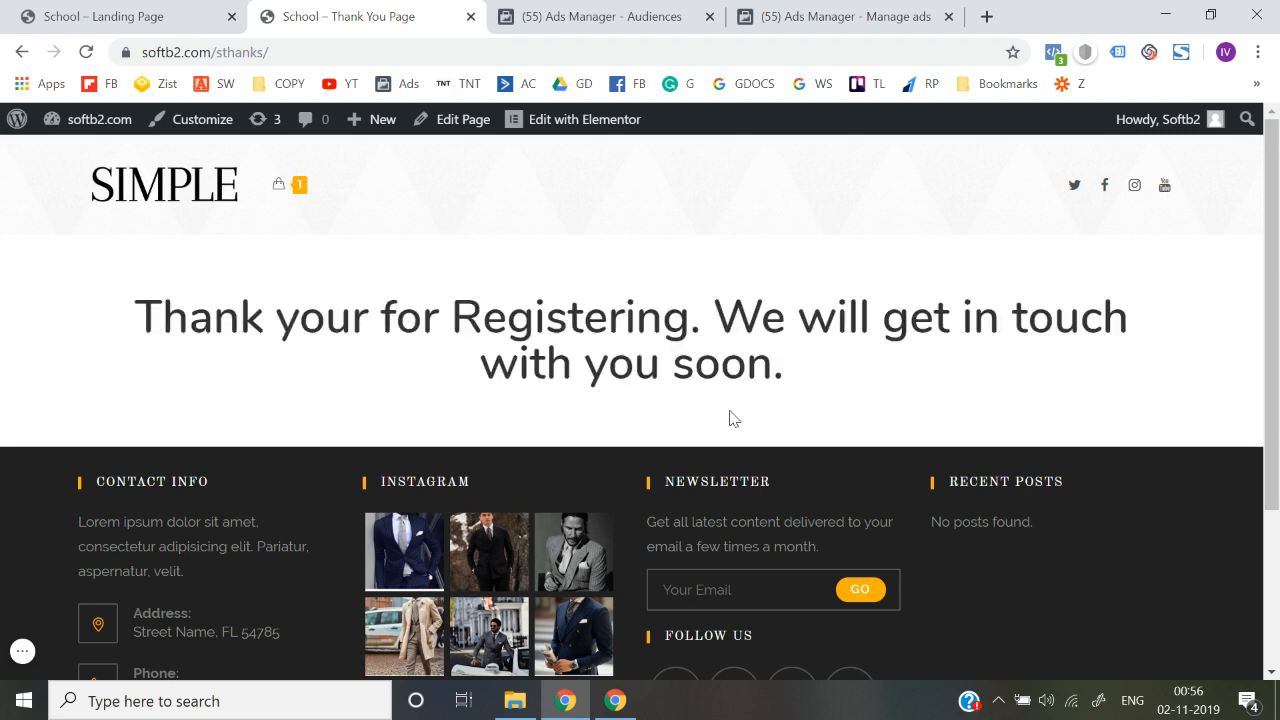
{"action": "left_click_drag", "start_coordinate": [800, 391], "coordinate": [80, 291]}
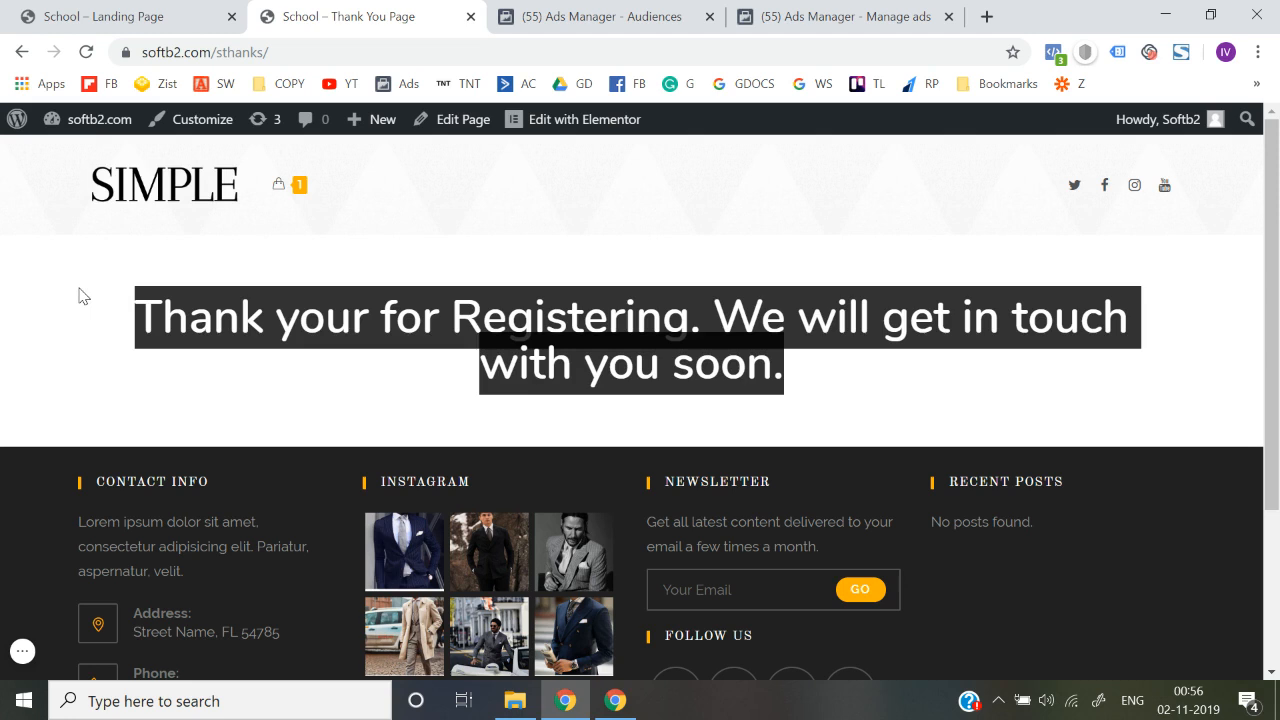
{"action": "left_click", "coordinate": [80, 291]}
{"action": "left_click_drag", "start_coordinate": [145, 318], "coordinate": [837, 371]}
{"action": "left_click", "coordinate": [838, 372]}
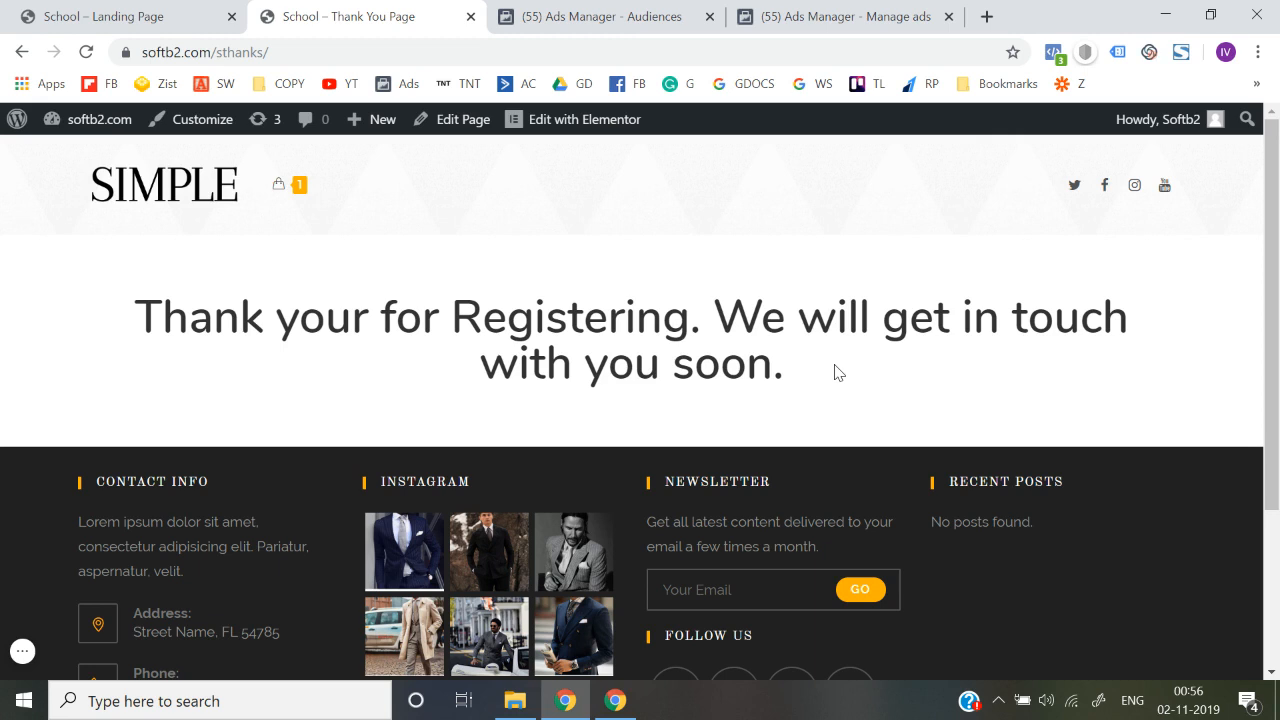
Step: Go back to the landing page and examine its logo heading
{"action": "left_click", "coordinate": [214, 10]}
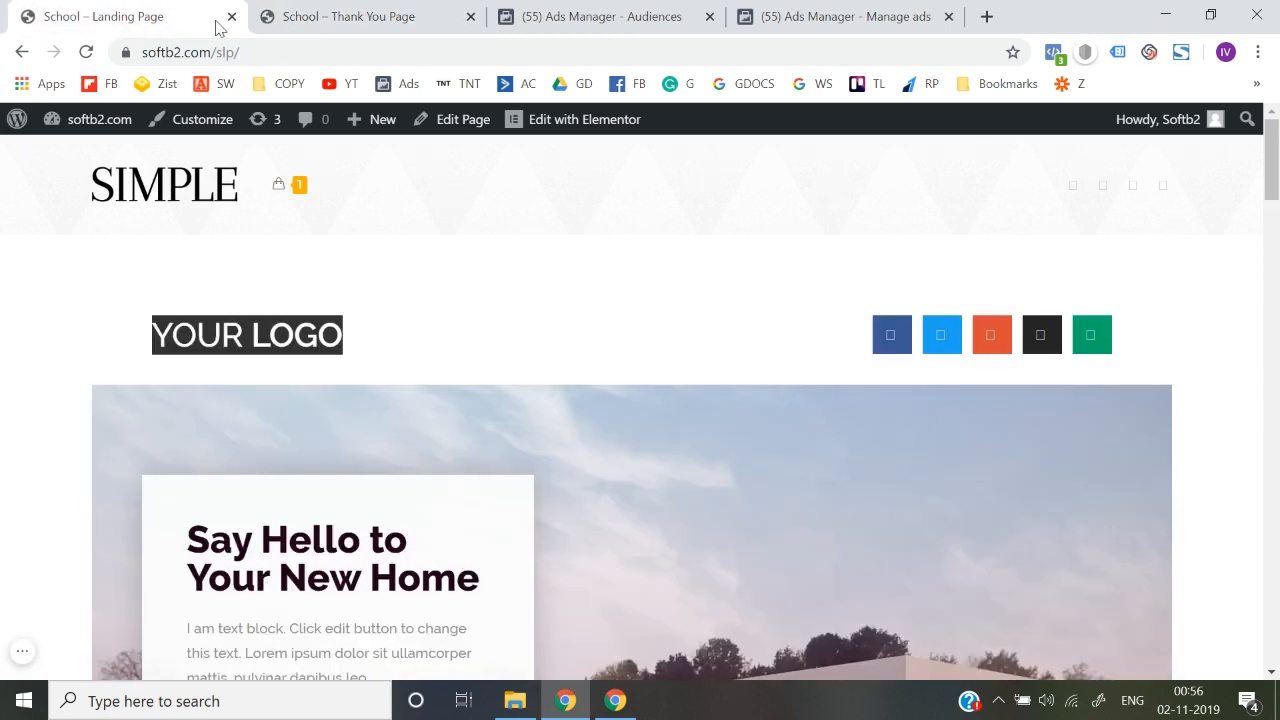
{"action": "triple_click", "coordinate": [246, 340]}
{"action": "triple_click", "coordinate": [246, 351]}
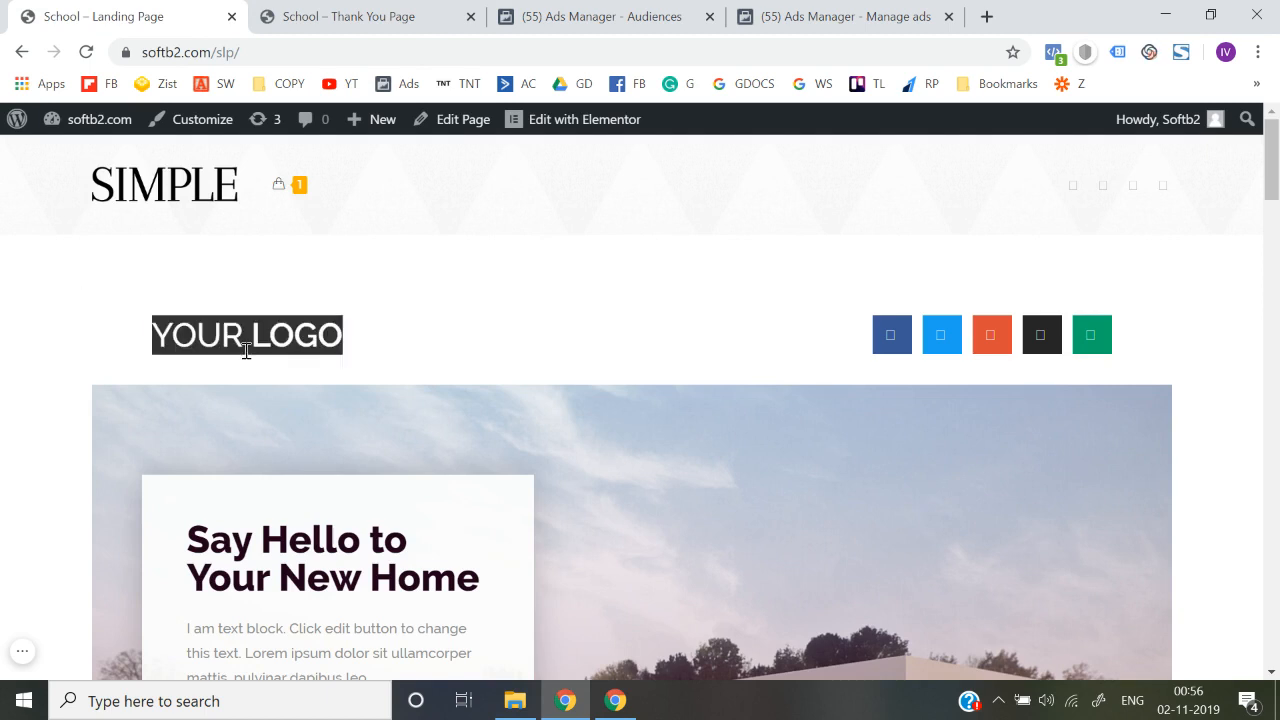
{"action": "left_click", "coordinate": [94, 313]}
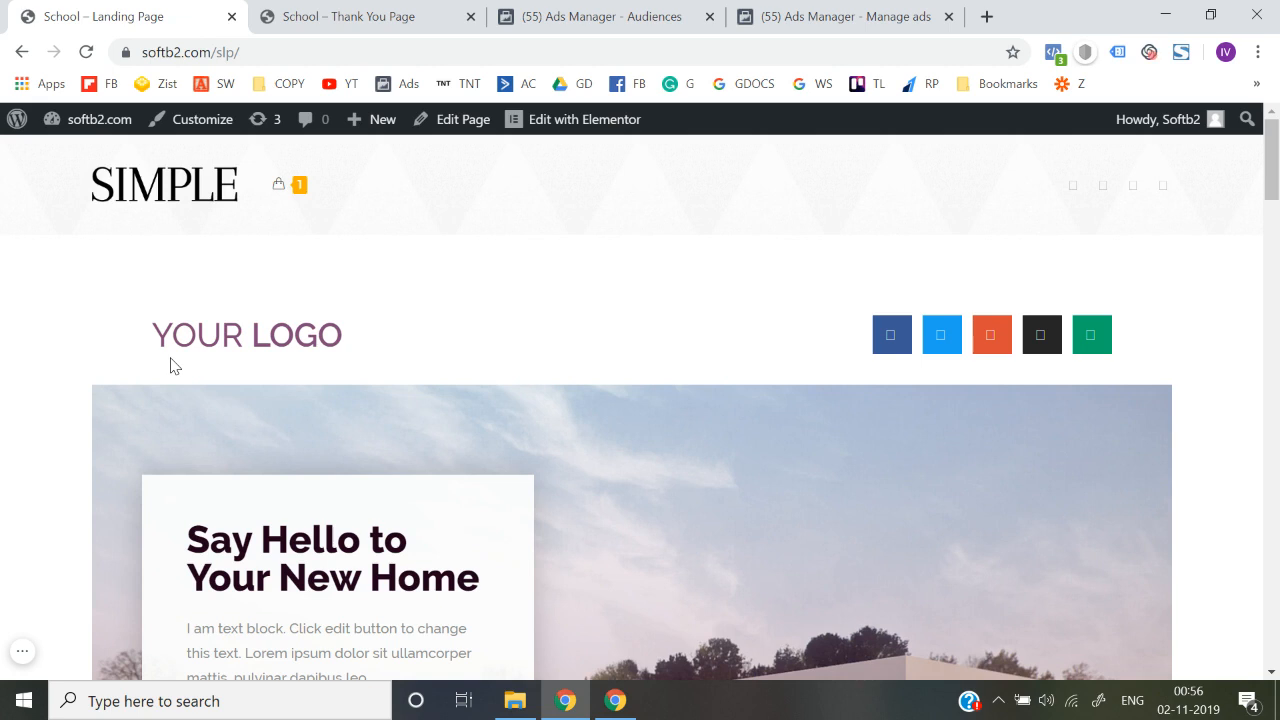
Step: Review the thank-you page's registration message once more, followed by the upper part of the landing page
{"action": "left_click", "coordinate": [346, 14]}
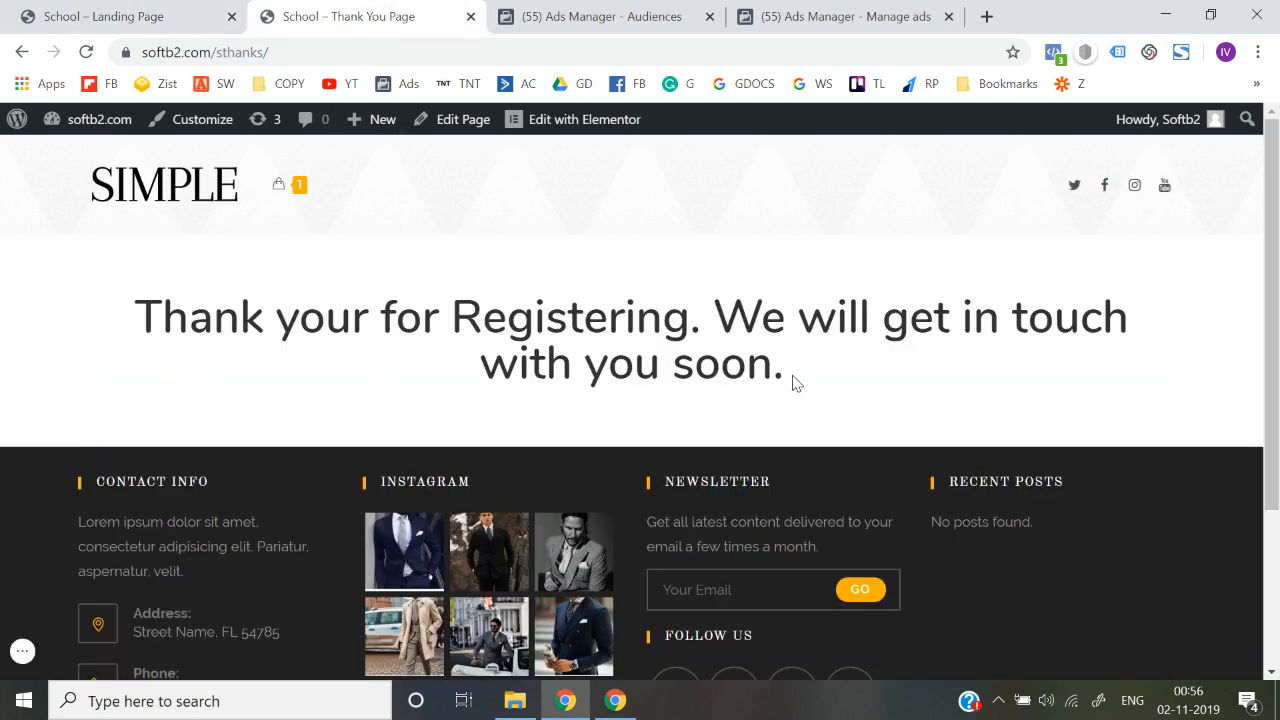
{"action": "left_click_drag", "start_coordinate": [794, 380], "coordinate": [130, 323]}
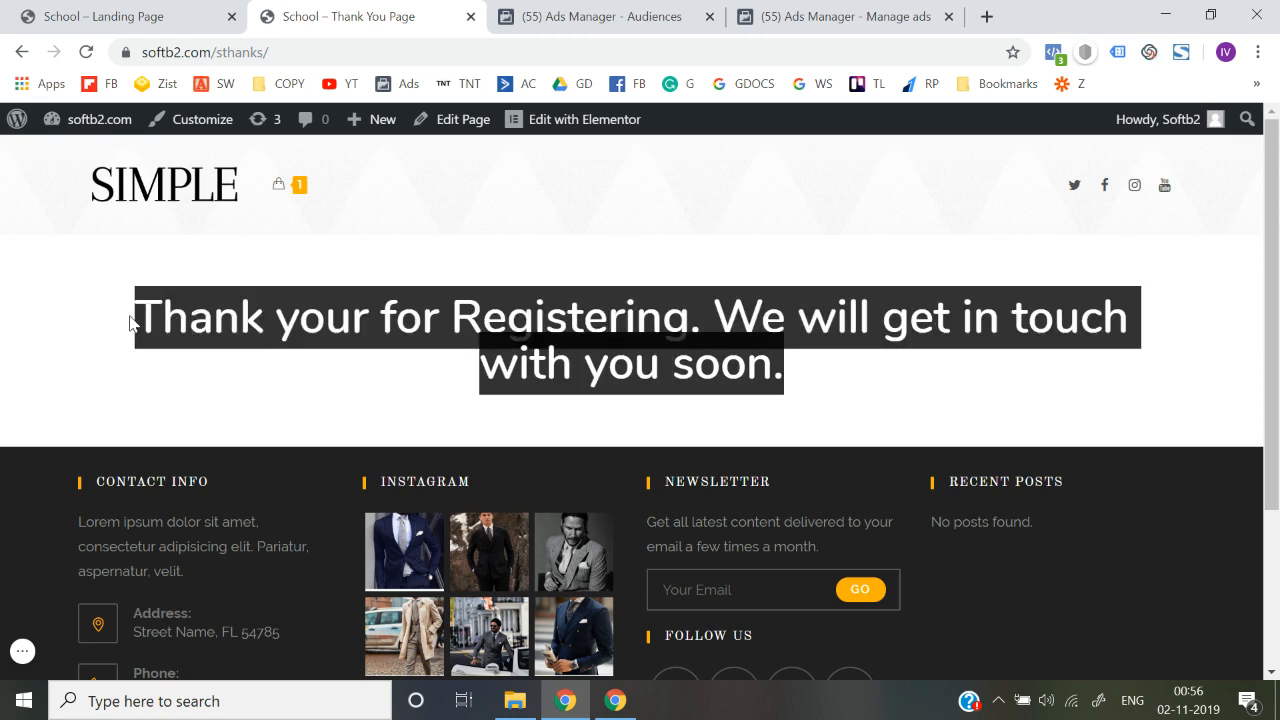
{"action": "left_click", "coordinate": [130, 323]}
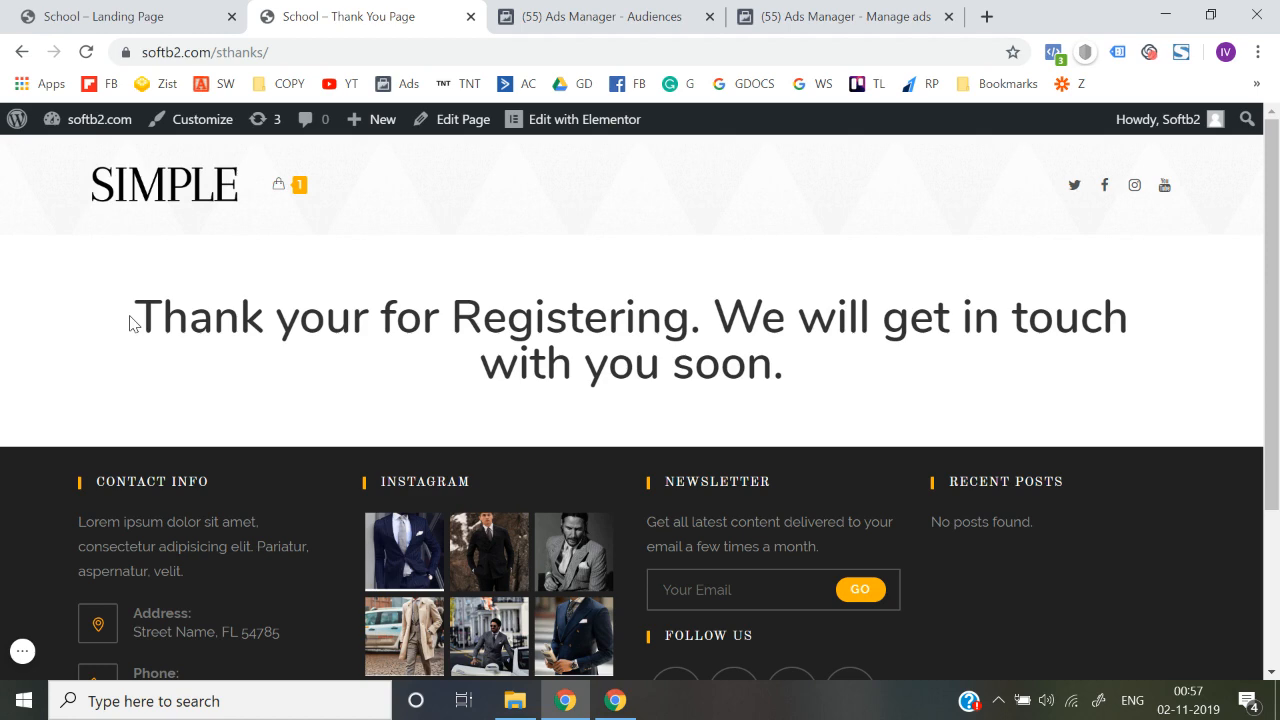
{"action": "scroll", "coordinate": [129, 322], "scroll_direction": "down", "scroll_amount": 2}
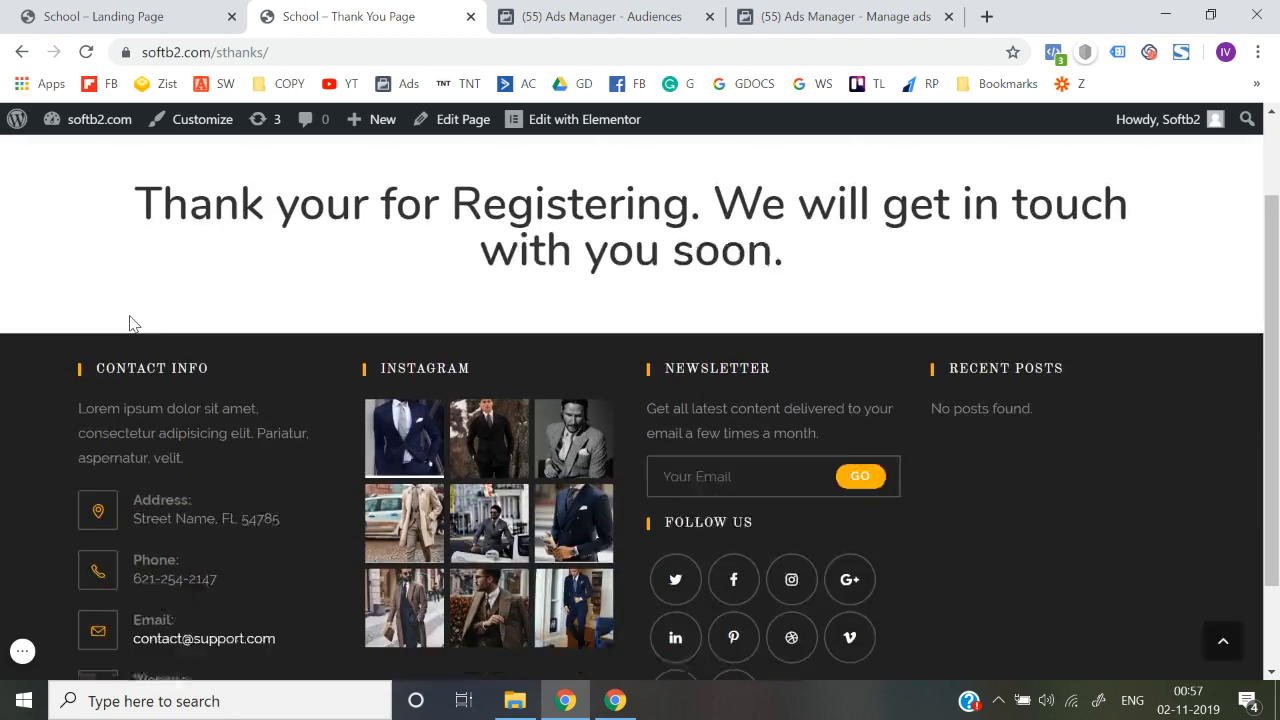
{"action": "scroll", "coordinate": [129, 322], "scroll_direction": "up", "scroll_amount": 2}
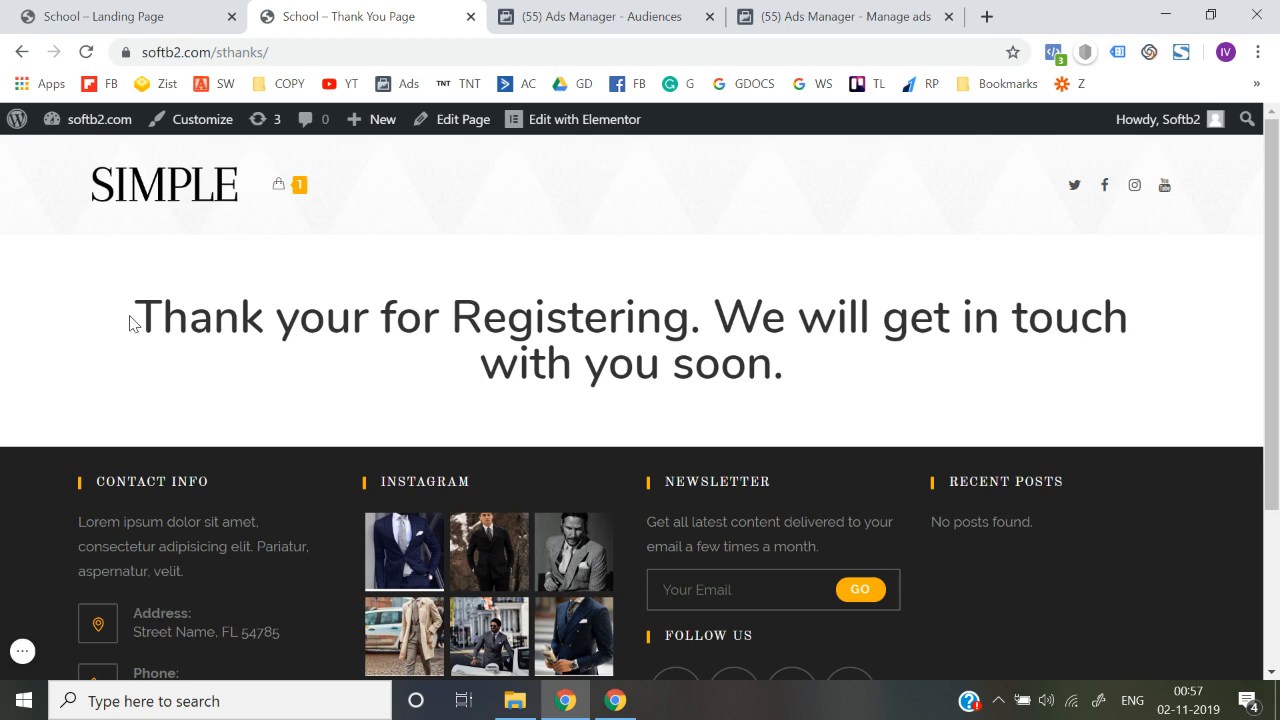
{"action": "left_click", "coordinate": [155, 12]}
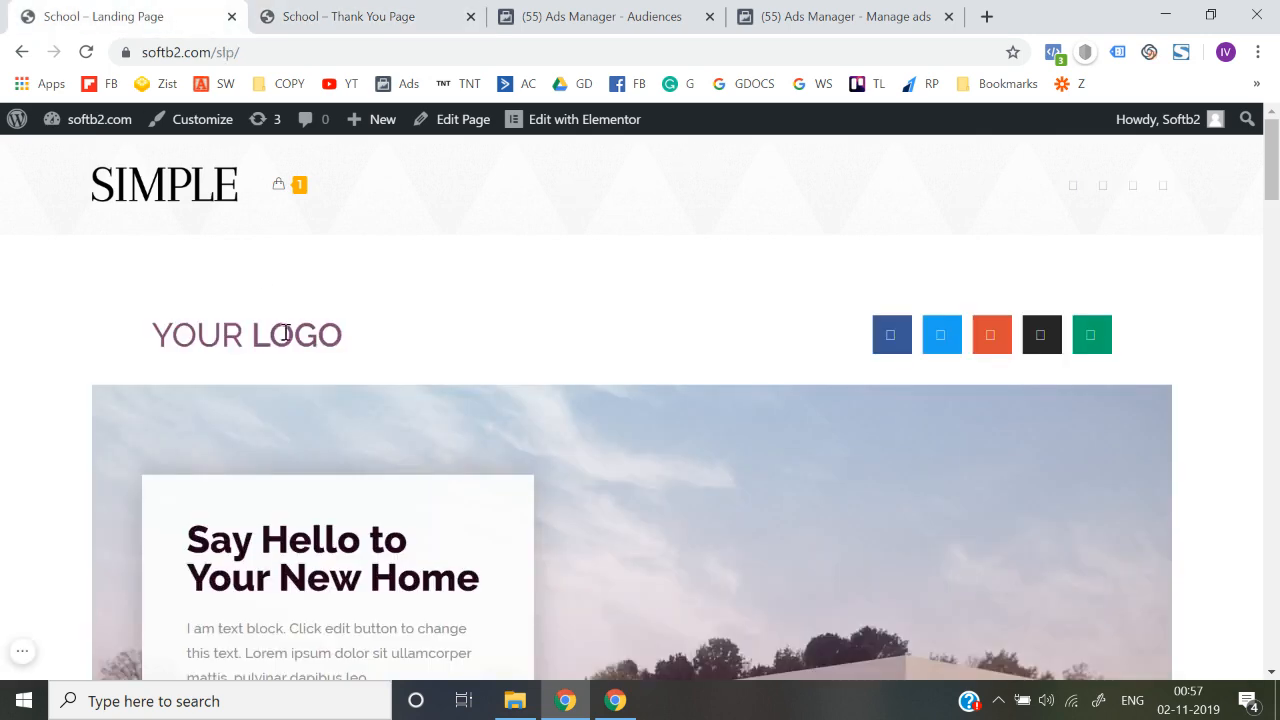
{"action": "scroll", "coordinate": [285, 333], "scroll_direction": "down", "scroll_amount": 2}
{"action": "scroll", "coordinate": [366, 246], "scroll_direction": "up", "scroll_amount": 2}
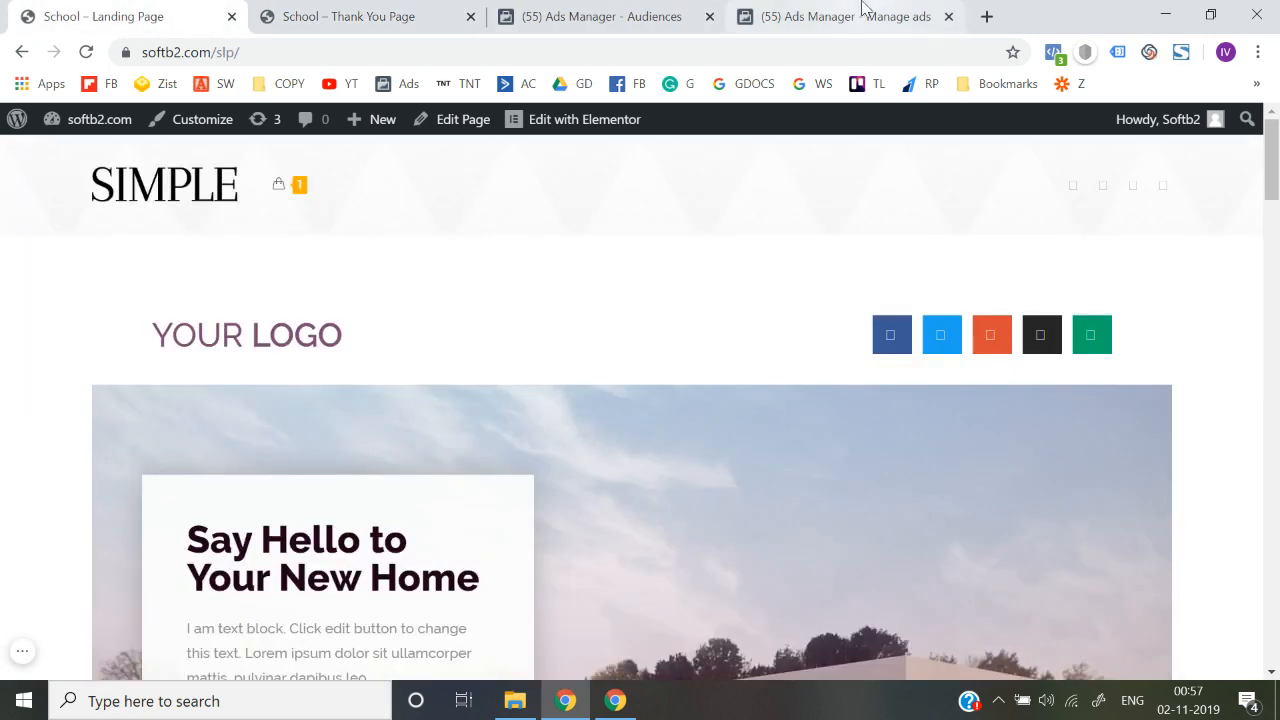
Step: Switch to the Ads Manager campaigns page and show its shortcuts to locate Audiences
{"action": "left_click", "coordinate": [862, 12]}
{"action": "left_click", "coordinate": [556, 163]}
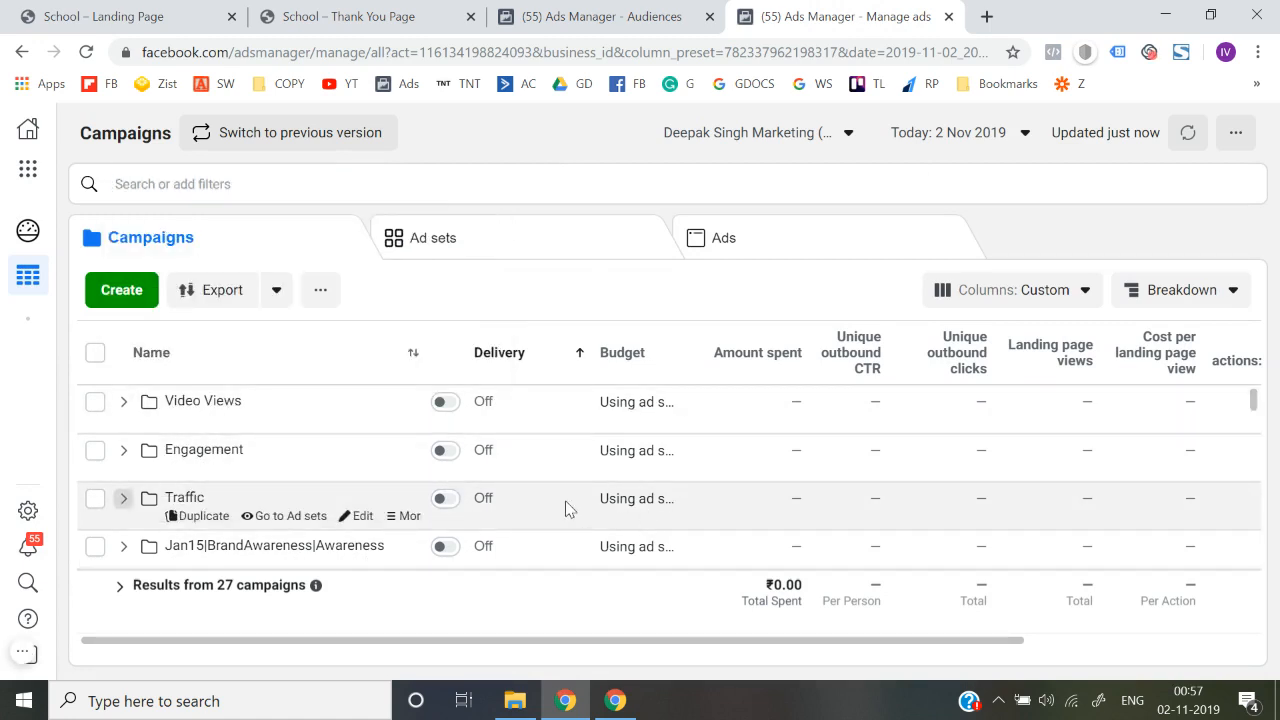
{"action": "left_click", "coordinate": [28, 172]}
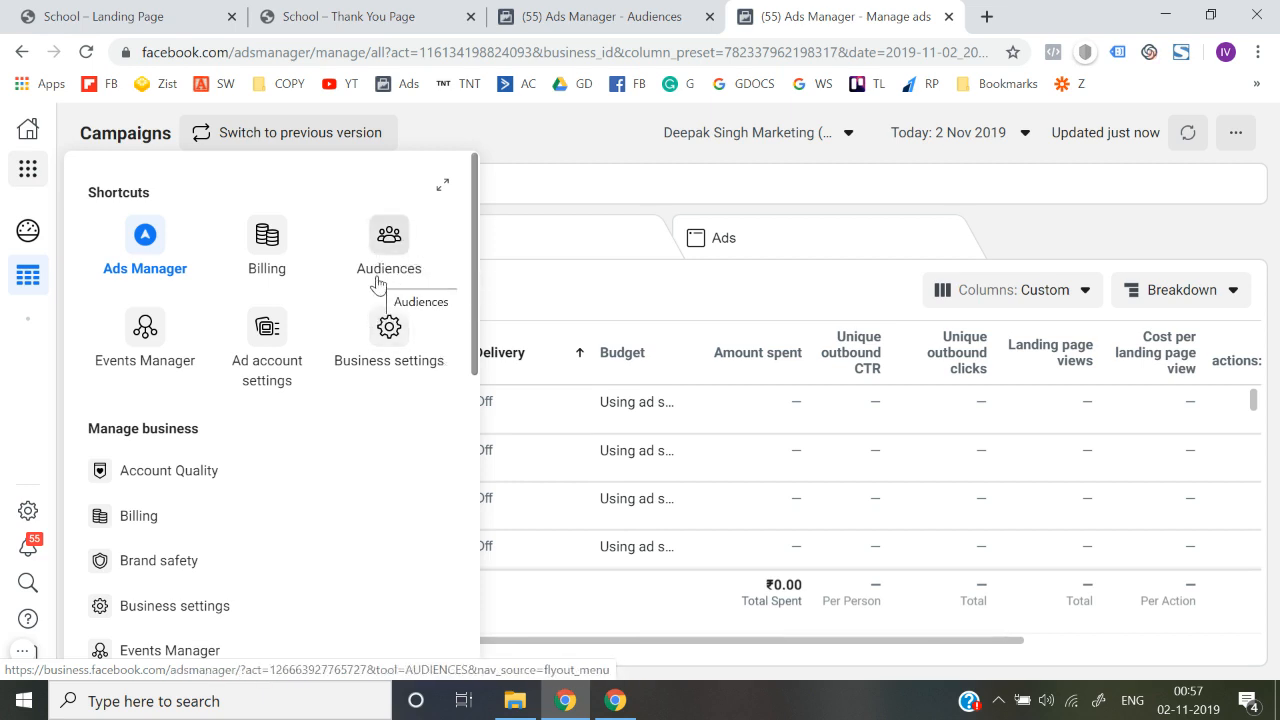
Step: On the Ads Manager Audiences page, start creating a Custom Audience with Website as the source
{"action": "left_click", "coordinate": [586, 16]}
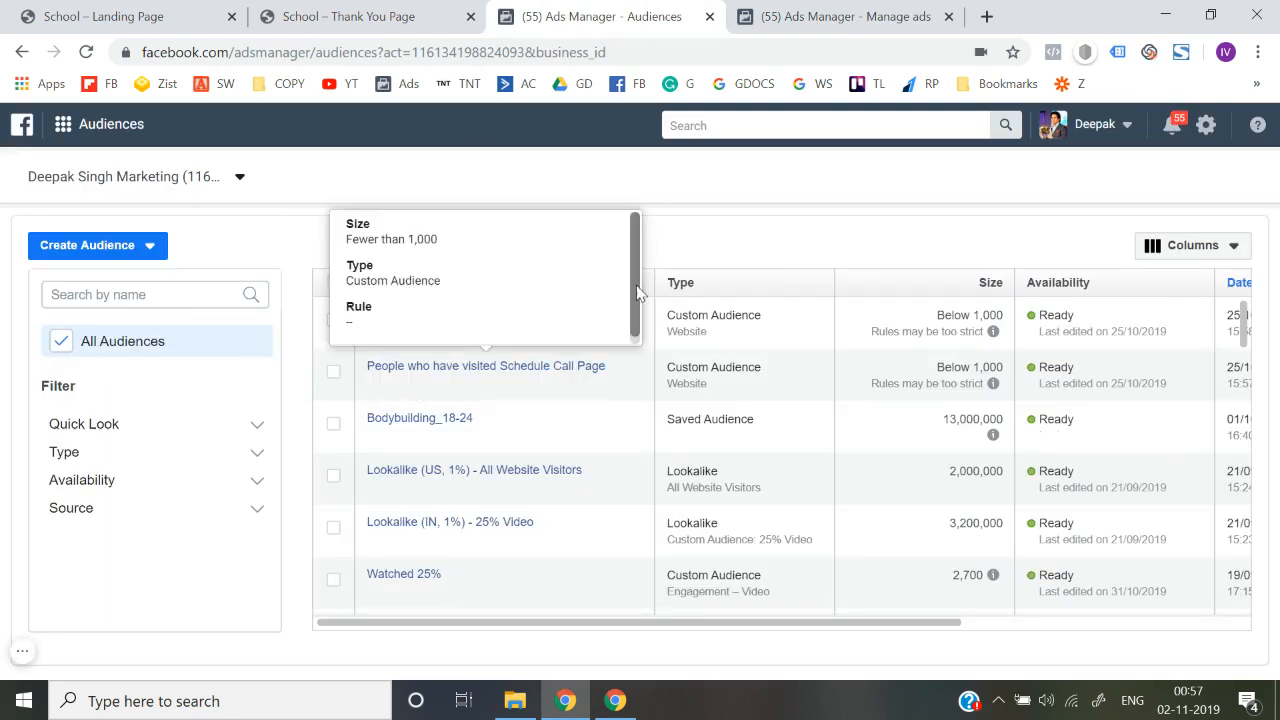
{"action": "left_click", "coordinate": [115, 246]}
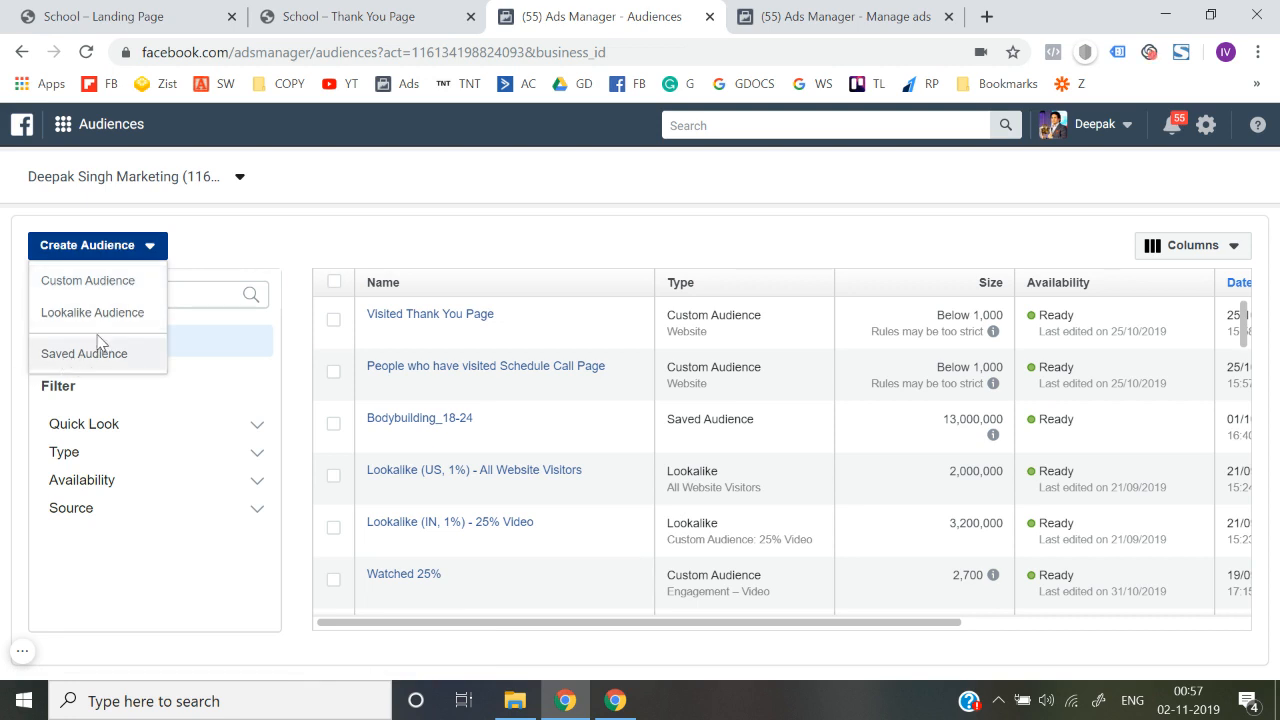
{"action": "left_click", "coordinate": [110, 287]}
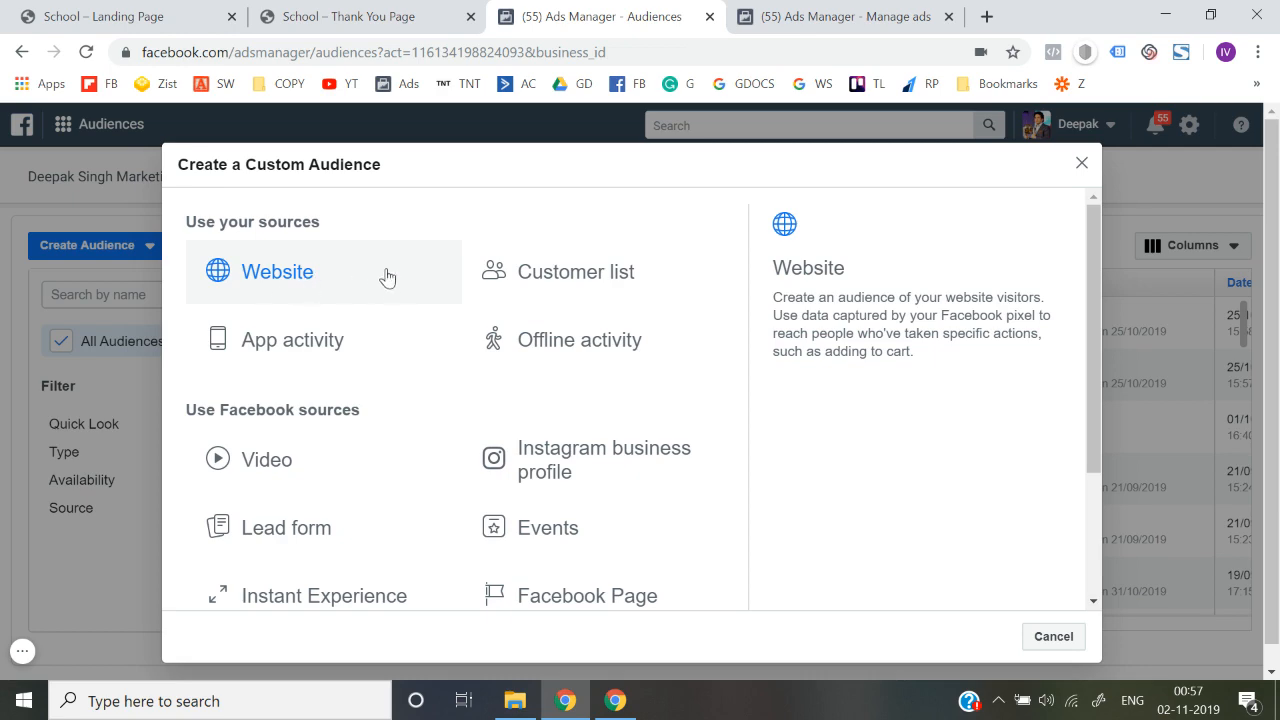
{"action": "left_click", "coordinate": [307, 276]}
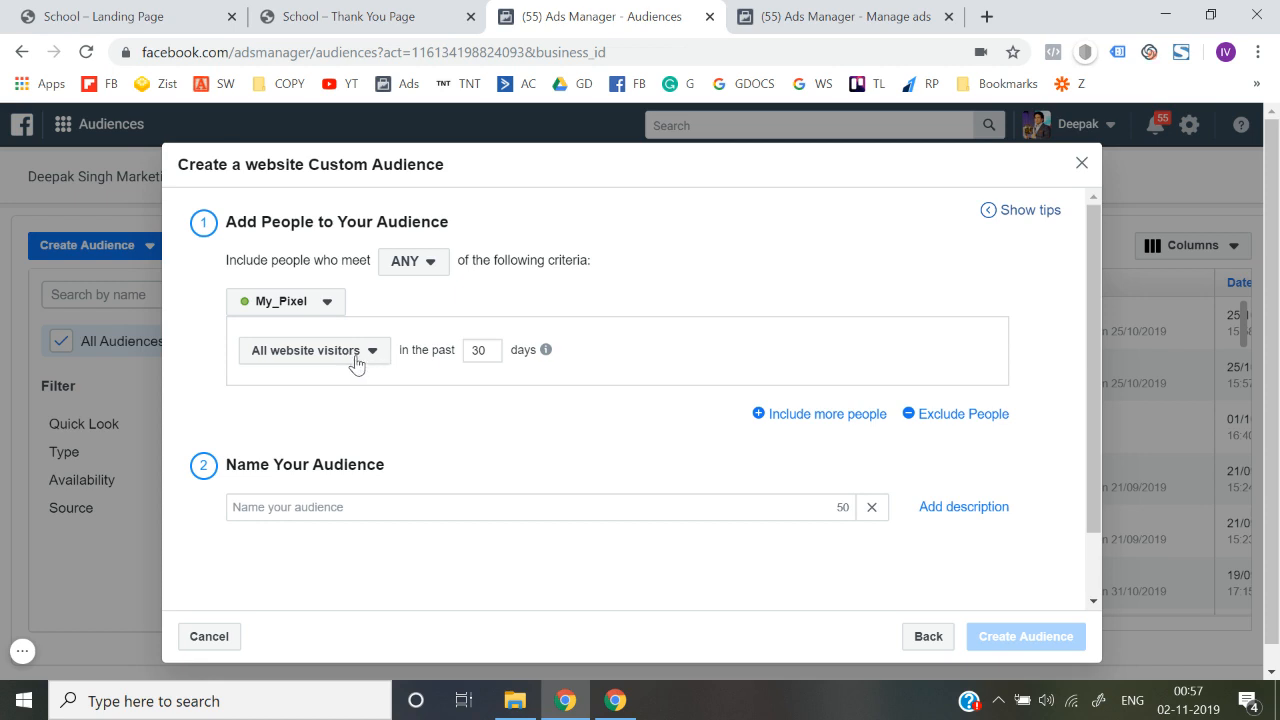
Step: Target people who visited specific web pages in the past 180 days, with the URL condition set to equals
{"action": "left_click", "coordinate": [356, 360]}
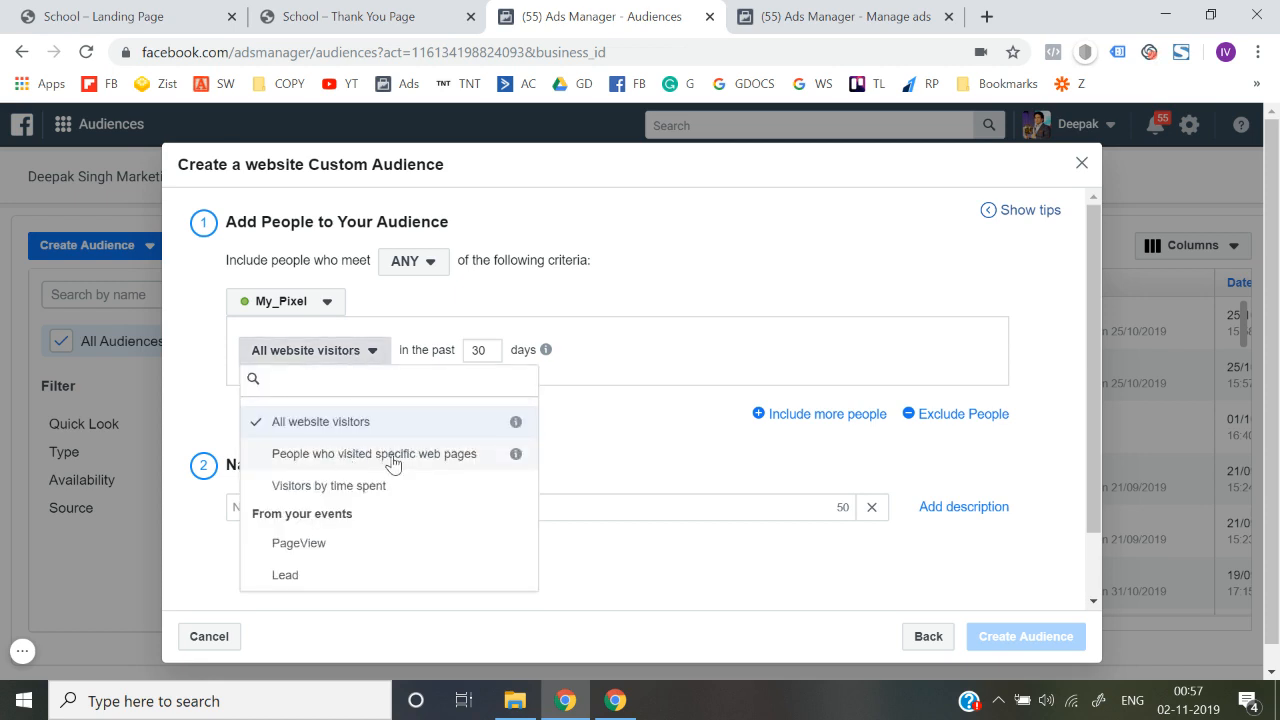
{"action": "left_click", "coordinate": [374, 468]}
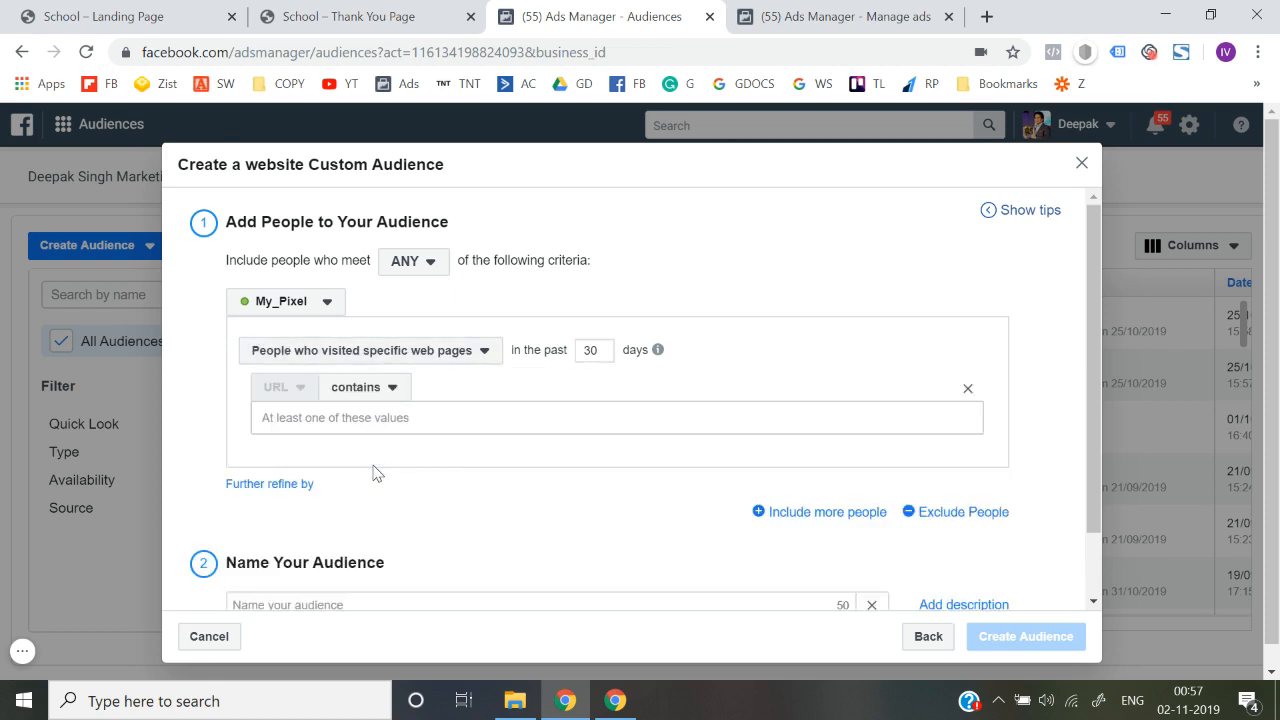
{"action": "double_click", "coordinate": [591, 352]}
{"action": "type", "text": "180"}
{"action": "left_click", "coordinate": [388, 388]}
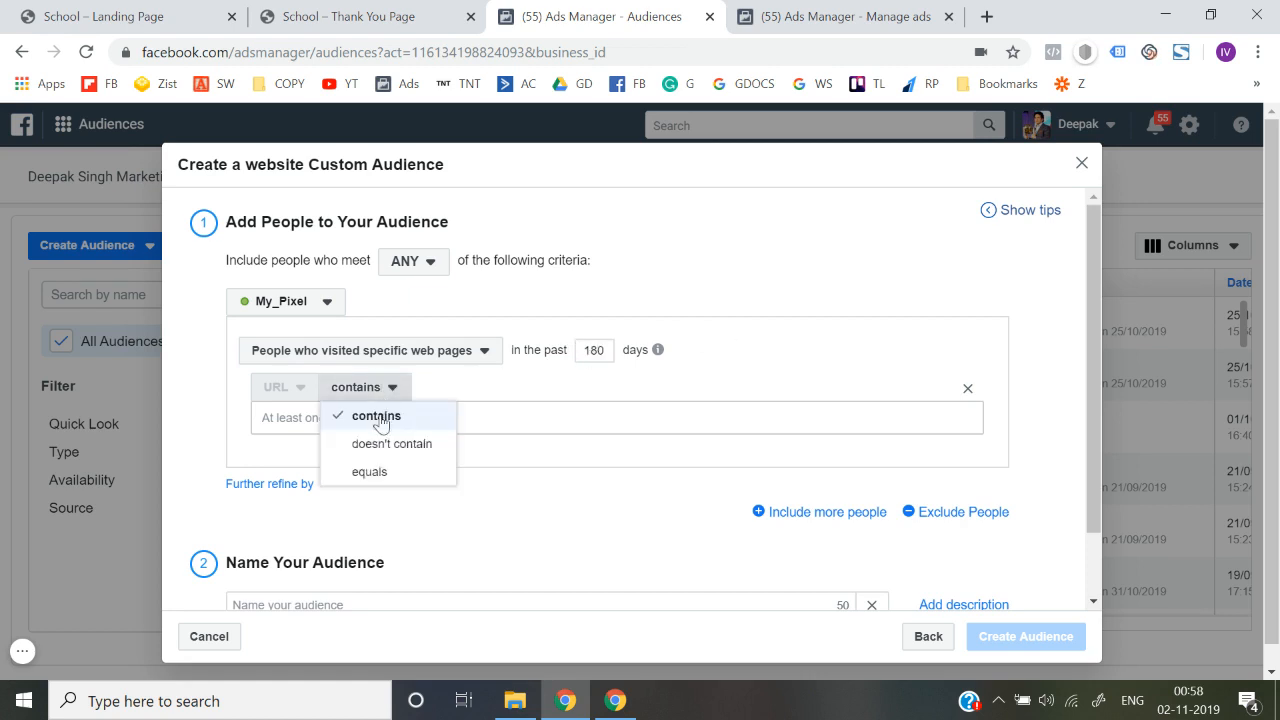
{"action": "left_click", "coordinate": [396, 477]}
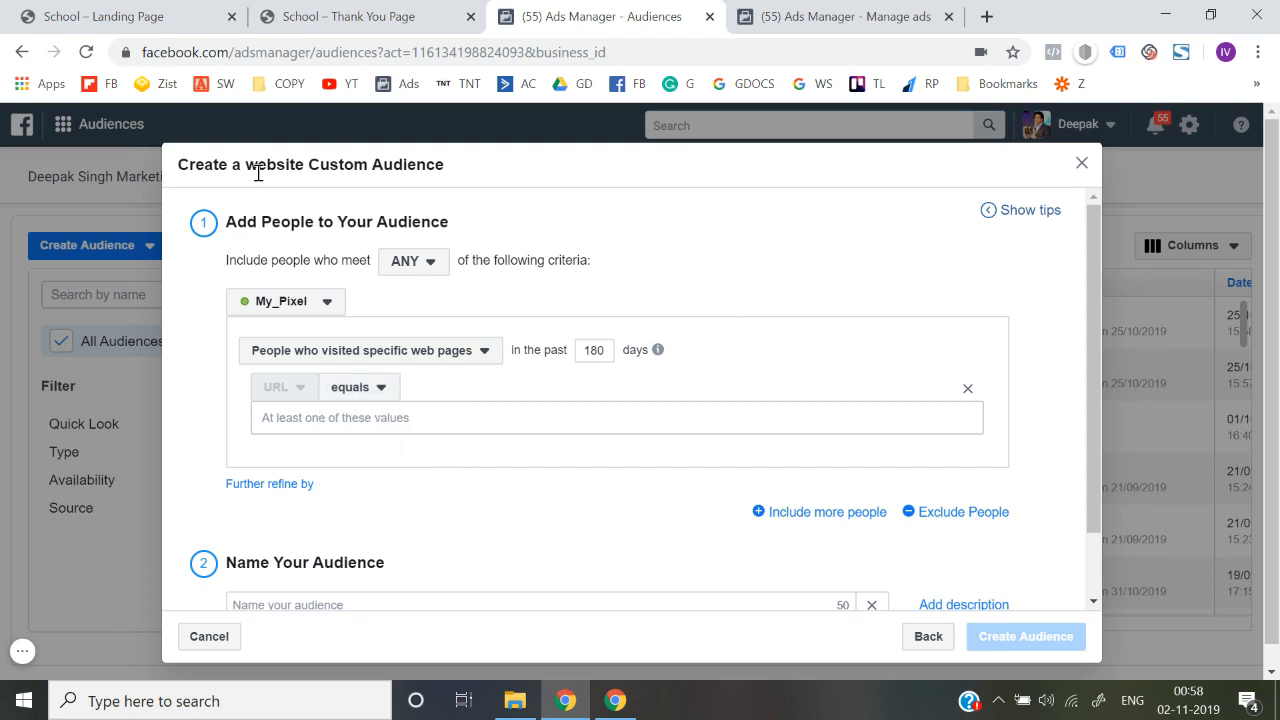
{"action": "left_click", "coordinate": [168, 12]}
{"action": "left_click", "coordinate": [276, 53]}
{"action": "key", "text": "ctrl+c"}
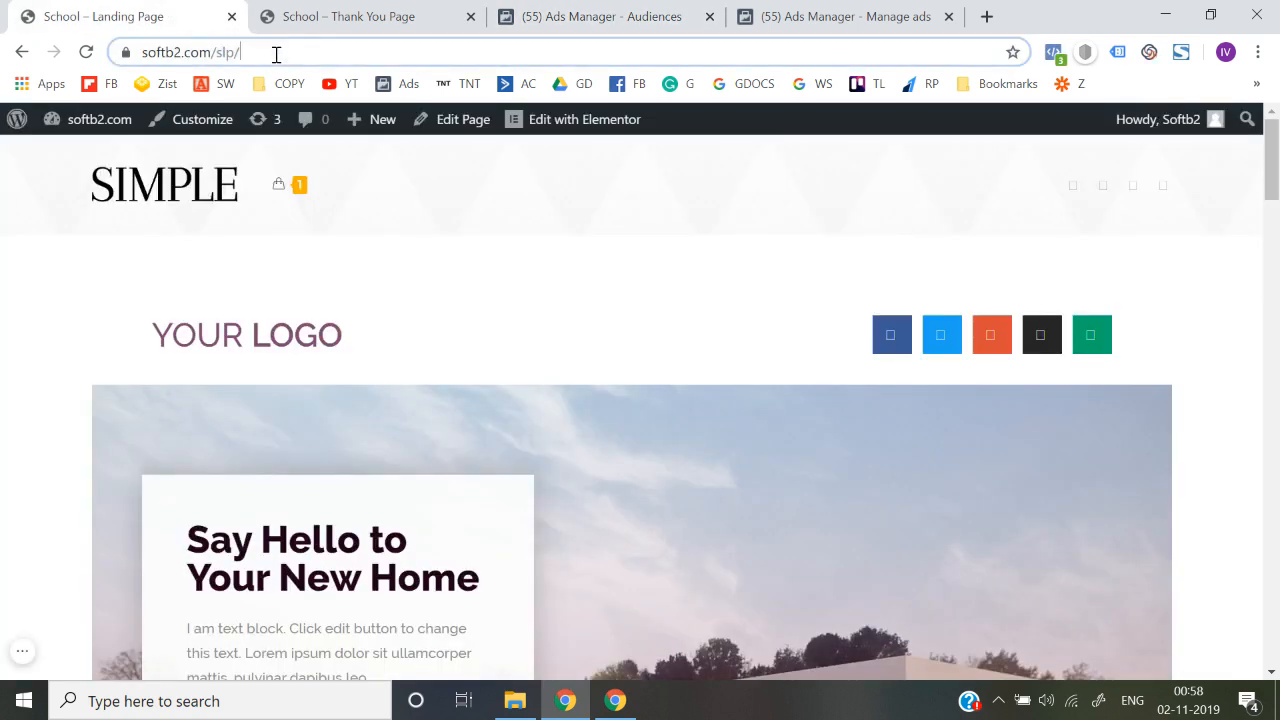
{"action": "left_click", "coordinate": [545, 12]}
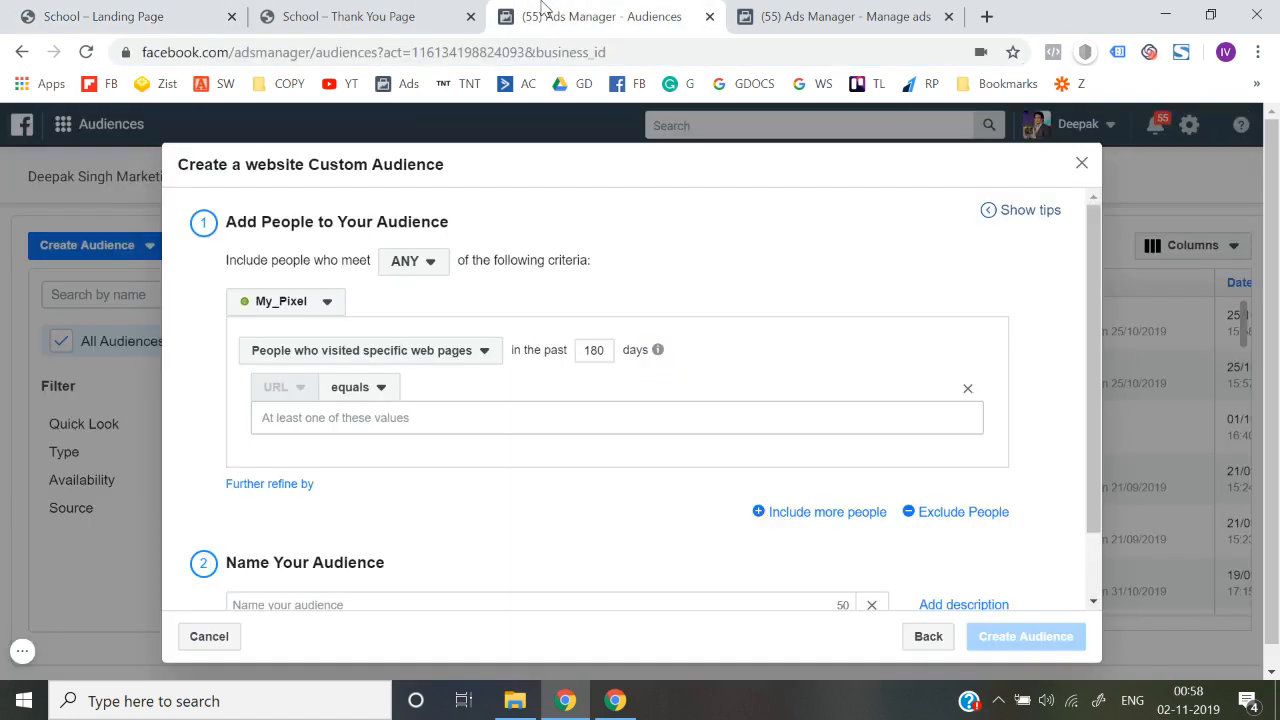
{"action": "left_click", "coordinate": [400, 419]}
{"action": "key", "text": "ctrl+v"}
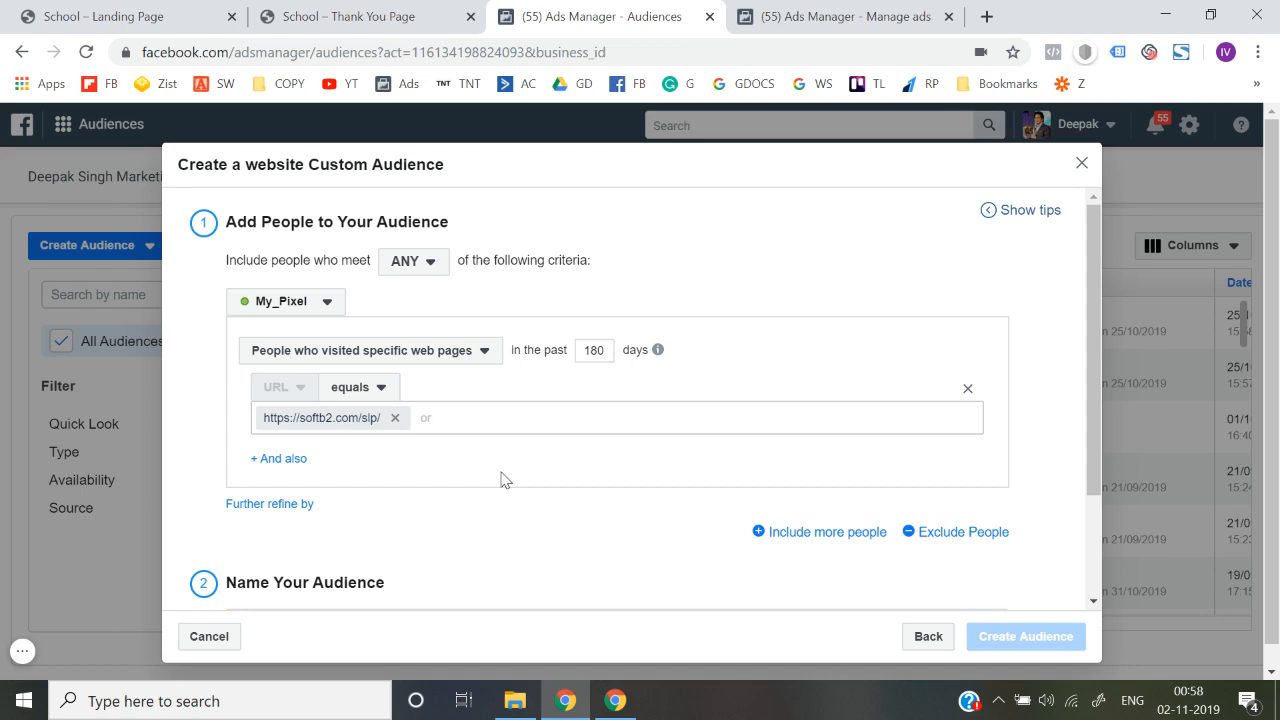
Step: Name the audience "People who have visited Landing Page" and create it, finishing without any follow-up action
{"action": "scroll", "coordinate": [505, 480], "scroll_direction": "down", "scroll_amount": 2}
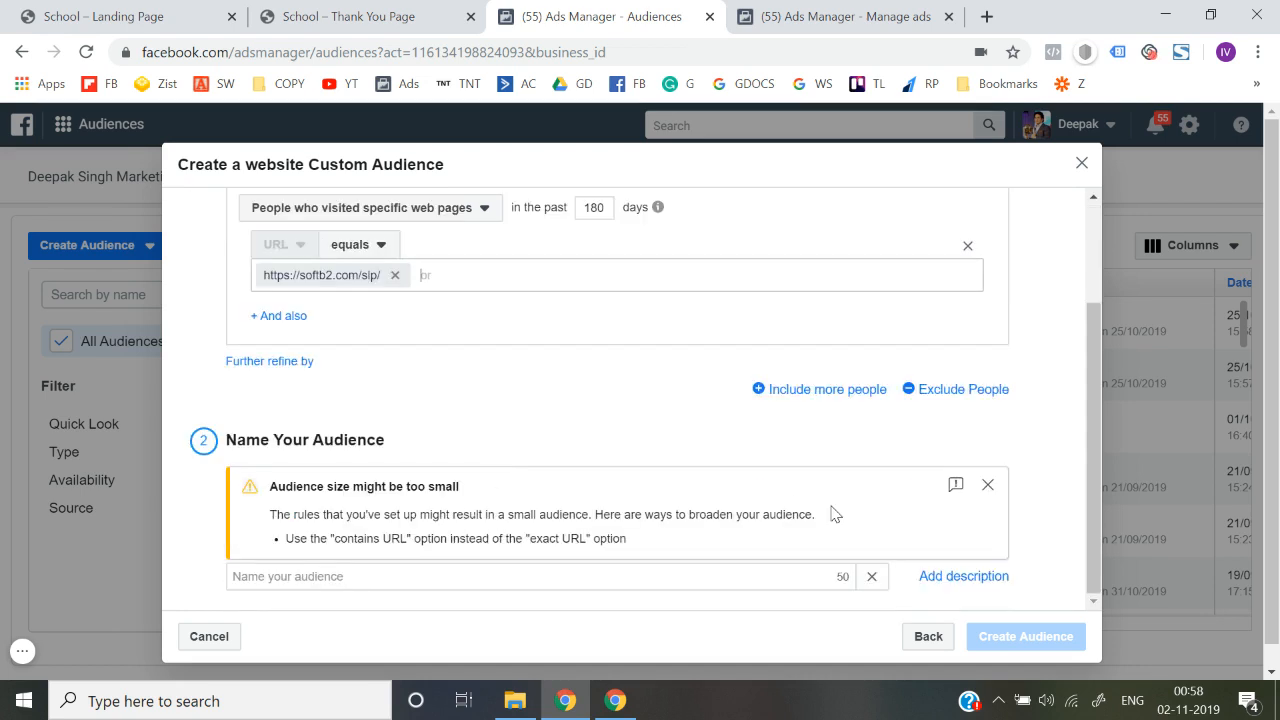
{"action": "left_click", "coordinate": [554, 555]}
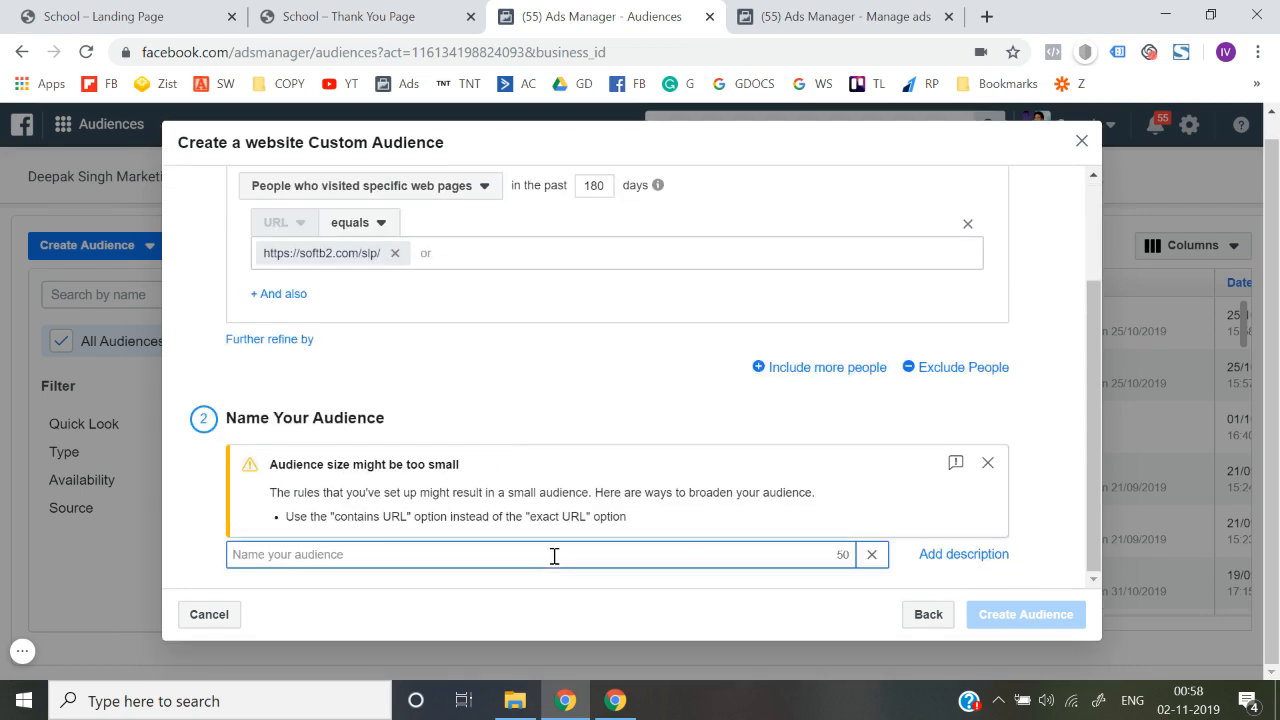
{"action": "type", "text": "People whic"}
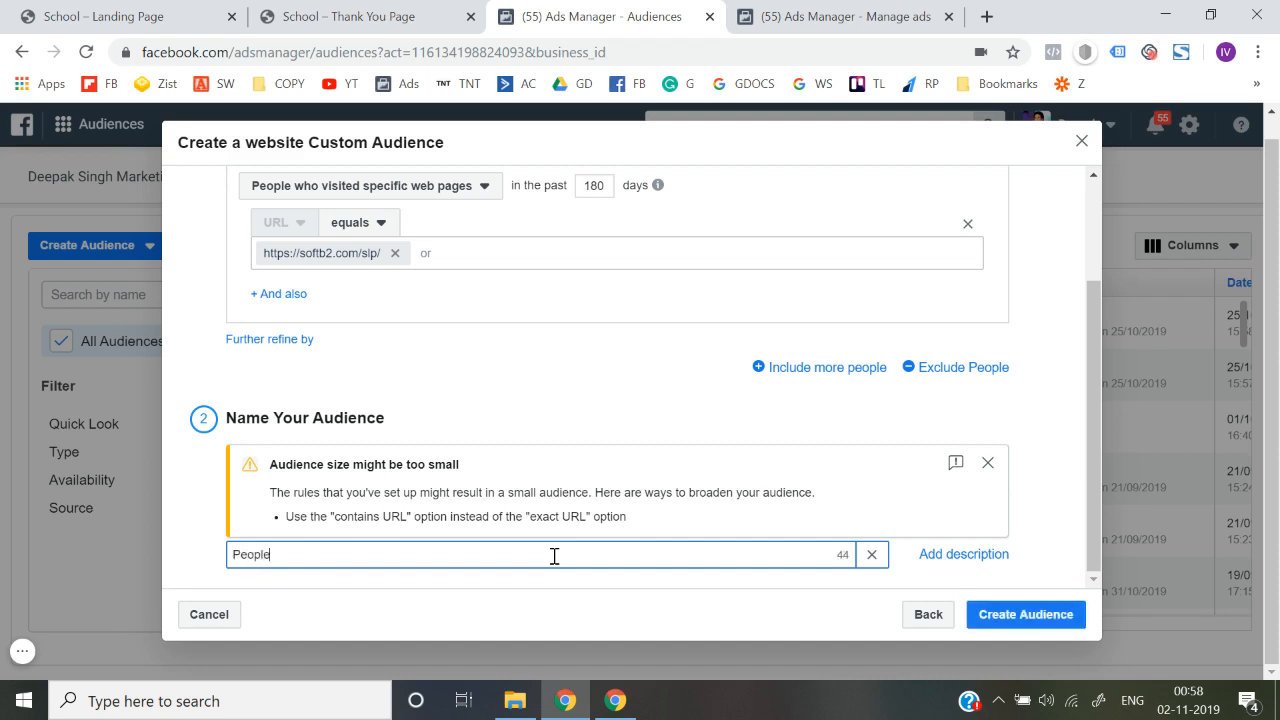
{"action": "type", "text": "have visited Landing Page"}
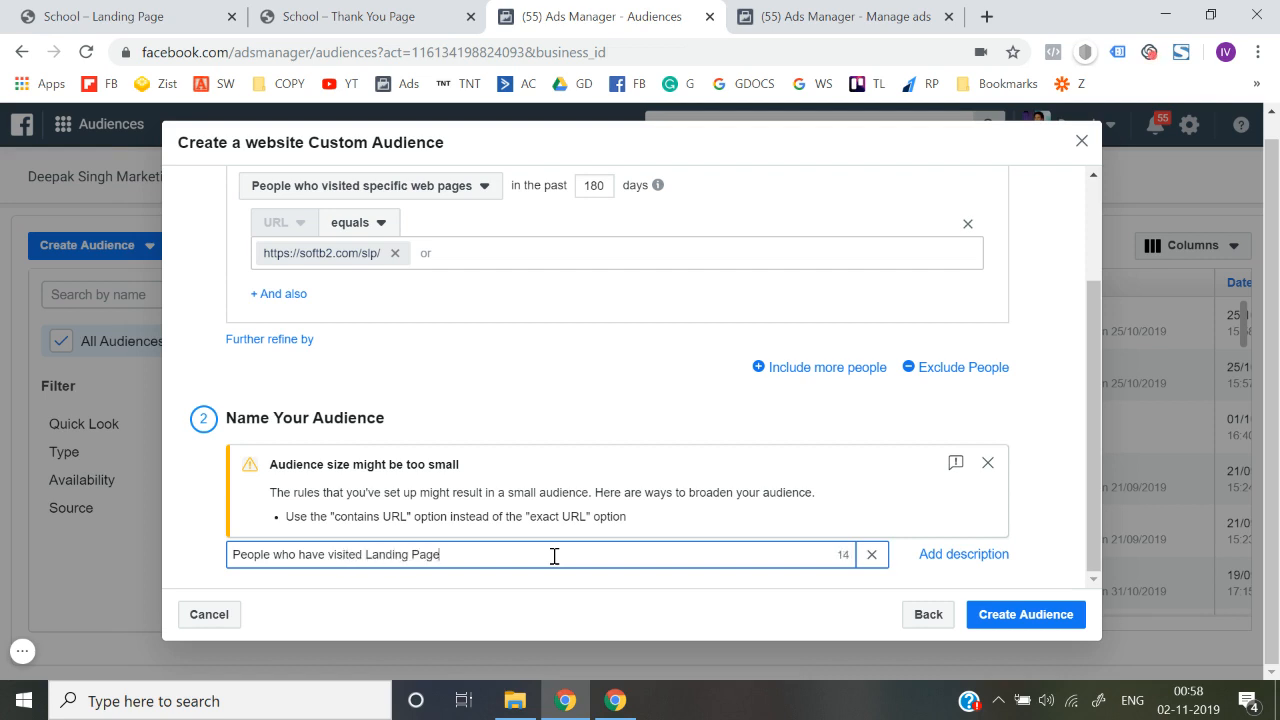
{"action": "left_click", "coordinate": [997, 616]}
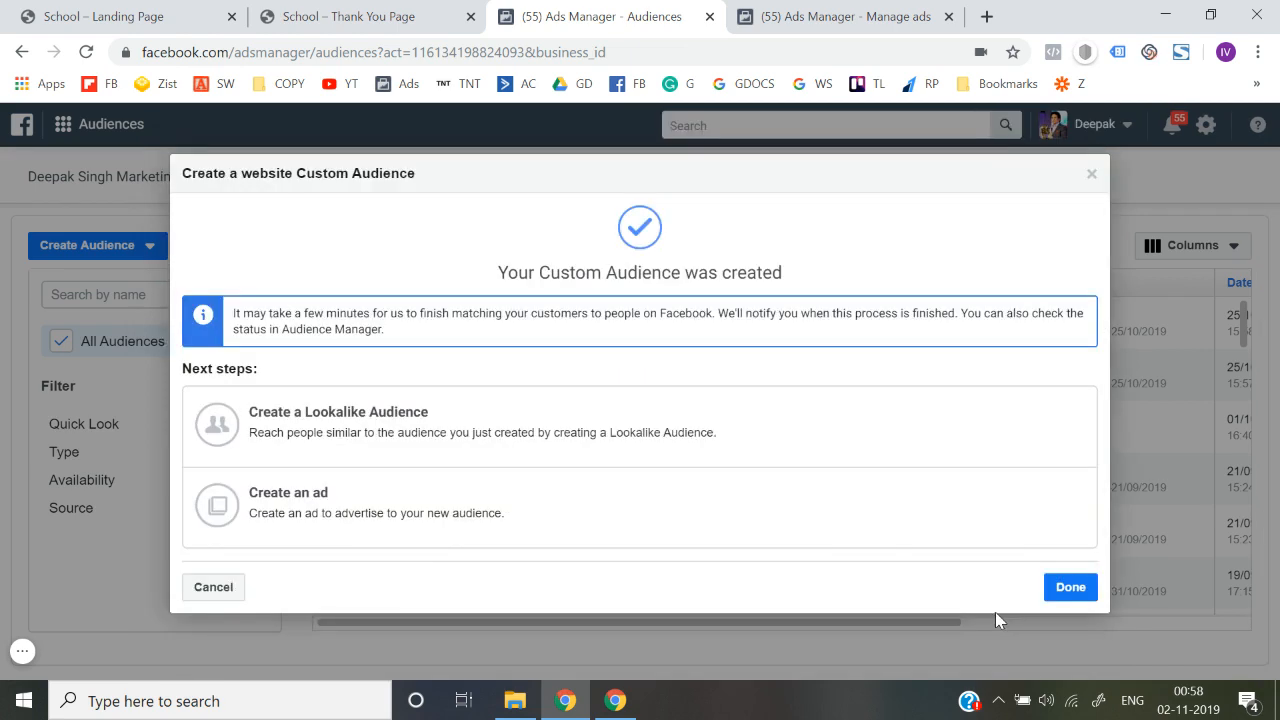
{"action": "left_click", "coordinate": [1066, 589]}
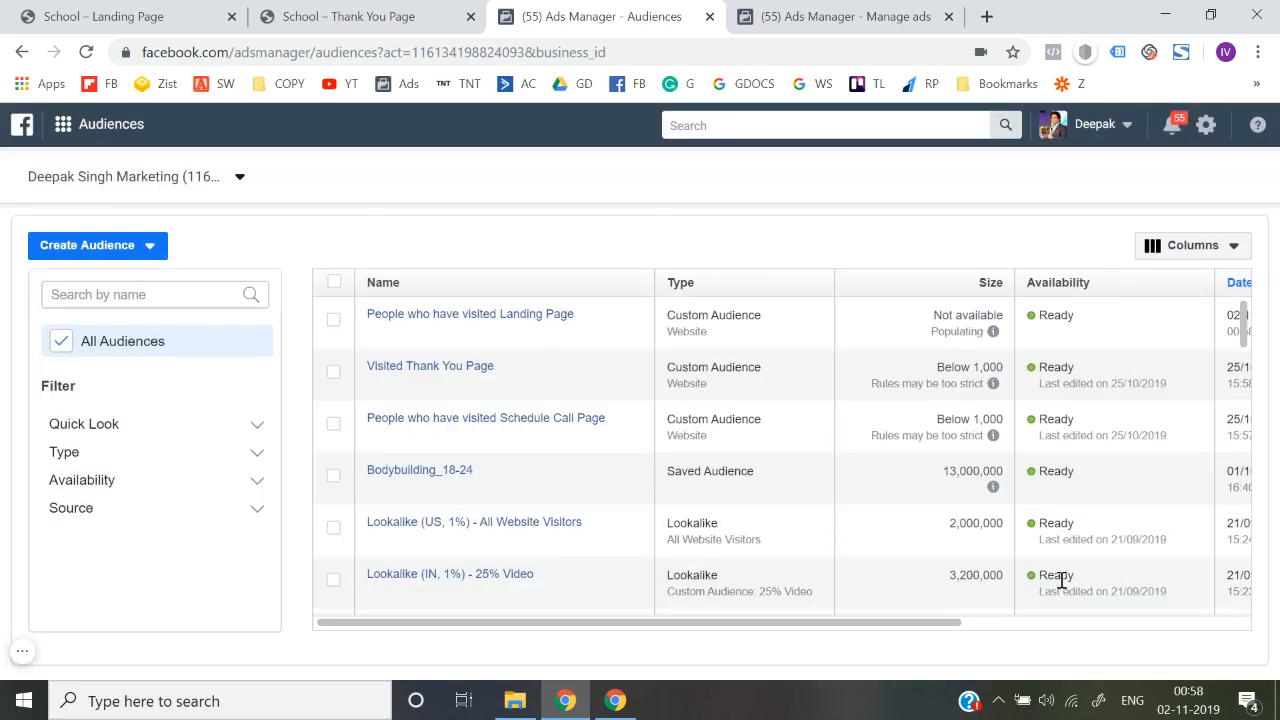
Step: Open the details of the "People who have visited Landing Page" audience and start editing its definition
{"action": "mouse_move", "coordinate": [525, 318]}
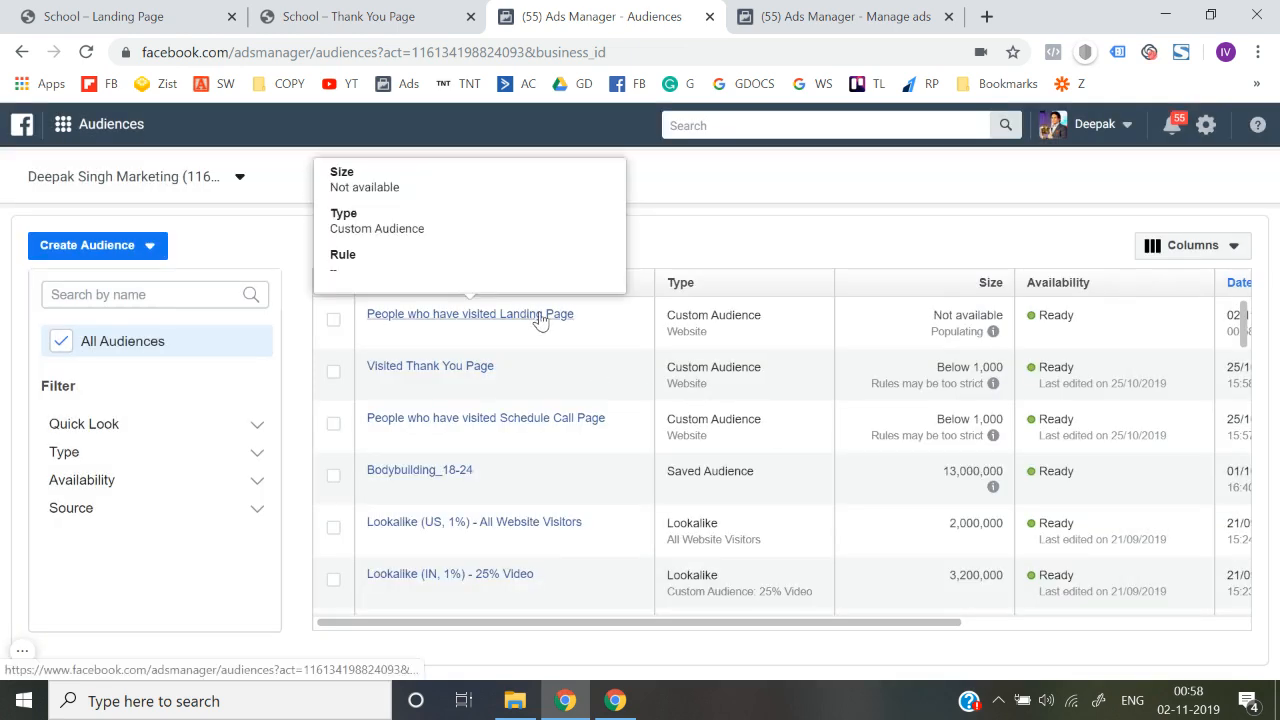
{"action": "left_click", "coordinate": [540, 318]}
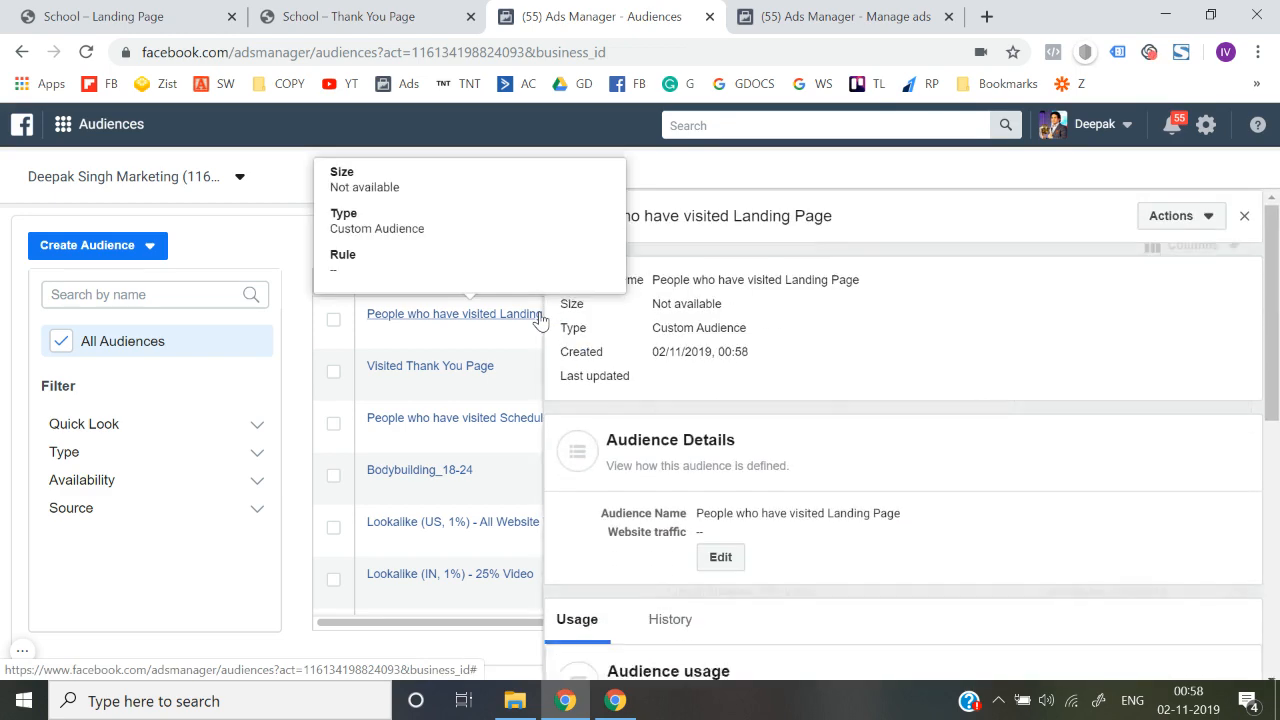
{"action": "scroll", "coordinate": [787, 455], "scroll_direction": "down", "scroll_amount": 2}
{"action": "left_click", "coordinate": [720, 337]}
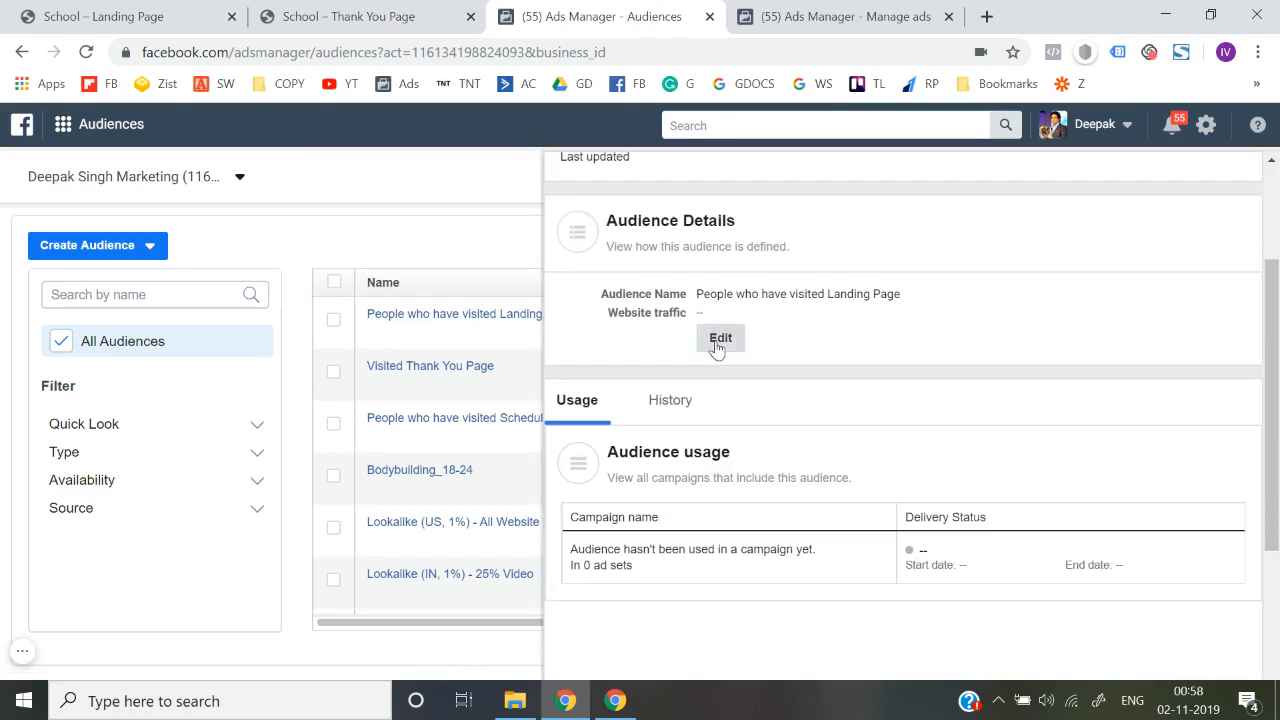
Step: Rename the audience "Nov 02 - People who have visited Landing Page", update it and close its details
{"action": "scroll", "coordinate": [510, 505], "scroll_direction": "down", "scroll_amount": 1}
{"action": "left_click", "coordinate": [489, 545]}
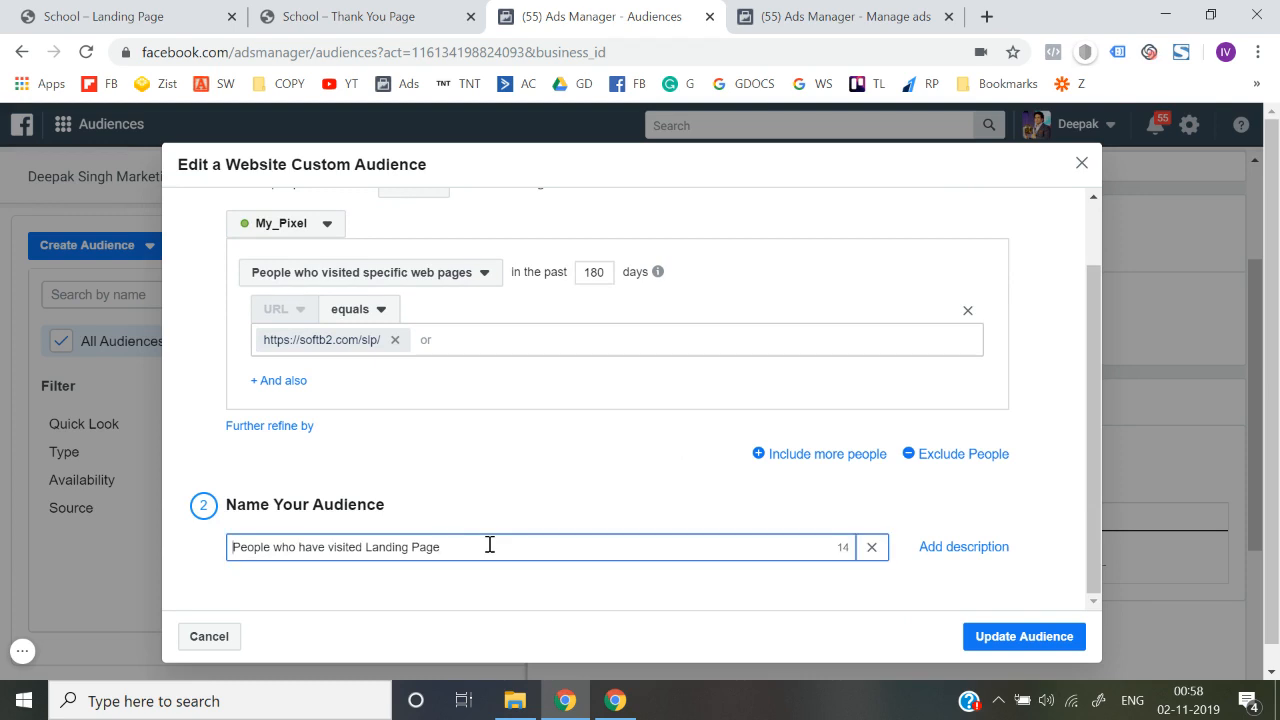
{"action": "key", "text": "Home"}
{"action": "type", "text": "Nod"}
{"action": "key", "text": "BackSpace"}
{"action": "type", "text": "v 01"}
{"action": "key", "text": "BackSpace"}
{"action": "key", "text": "BackSpace"}
{"action": "type", "text": "2 "}
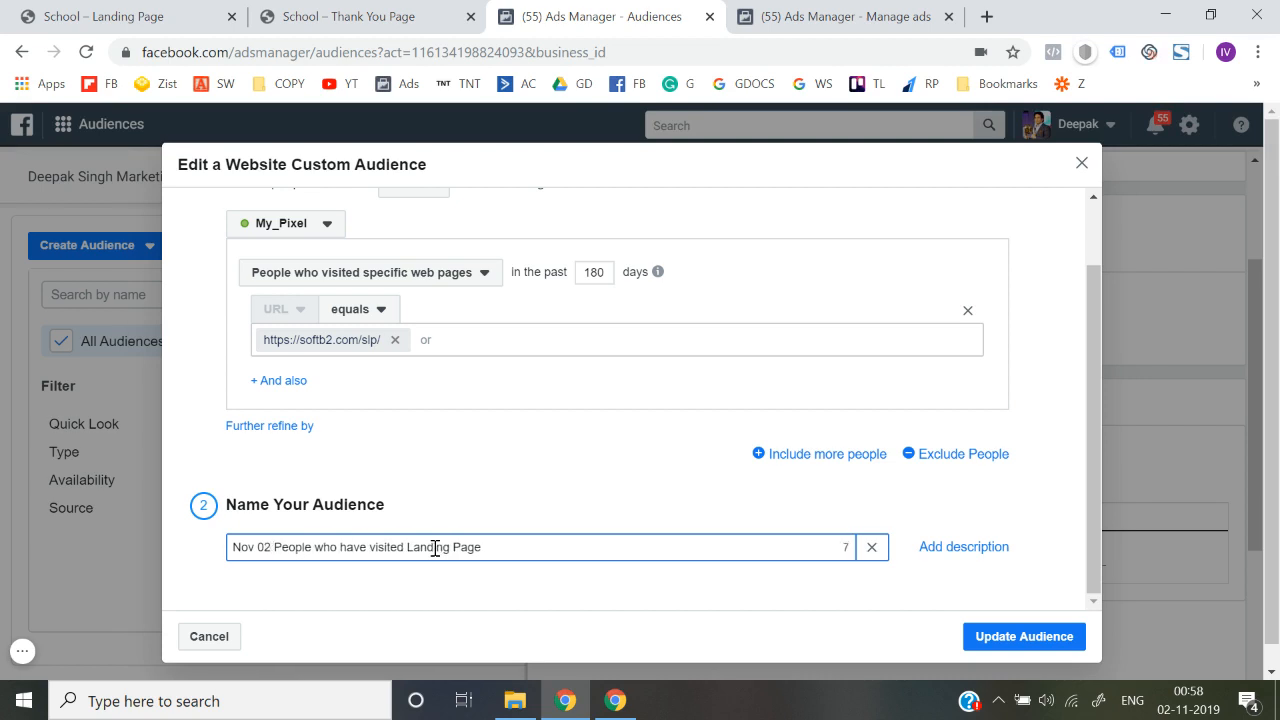
{"action": "type", "text": "-"}
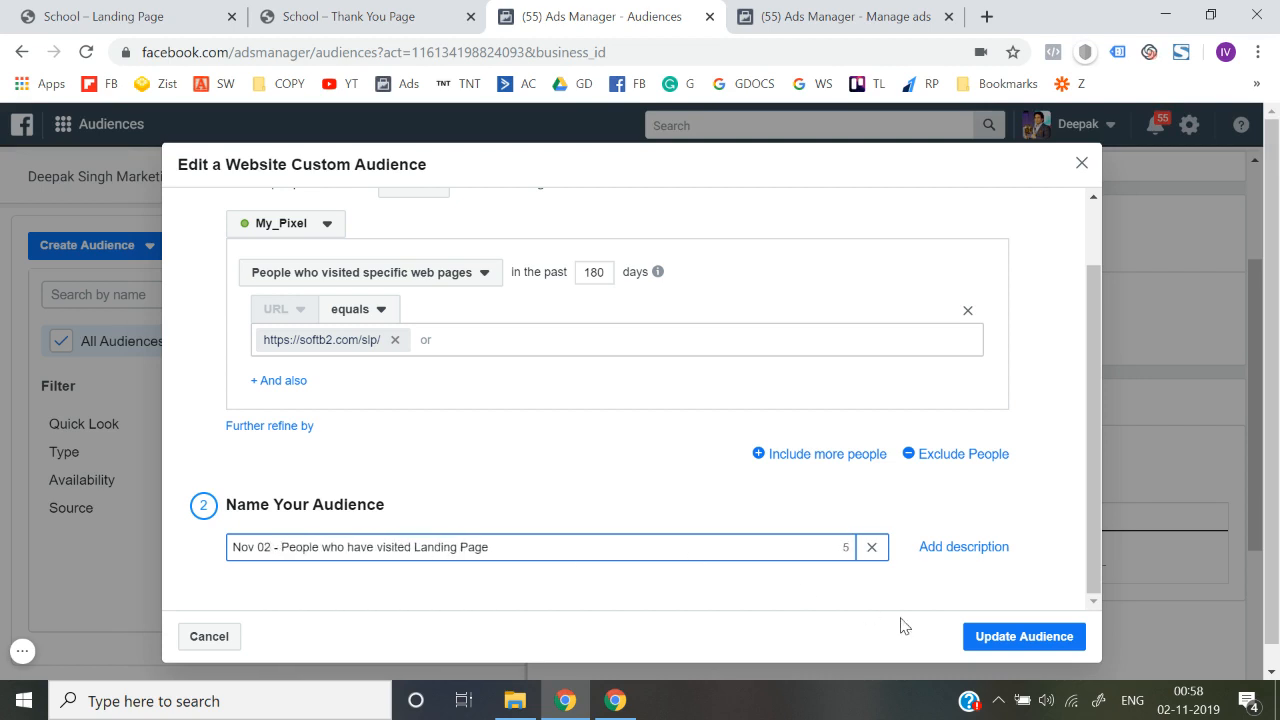
{"action": "left_click", "coordinate": [992, 636]}
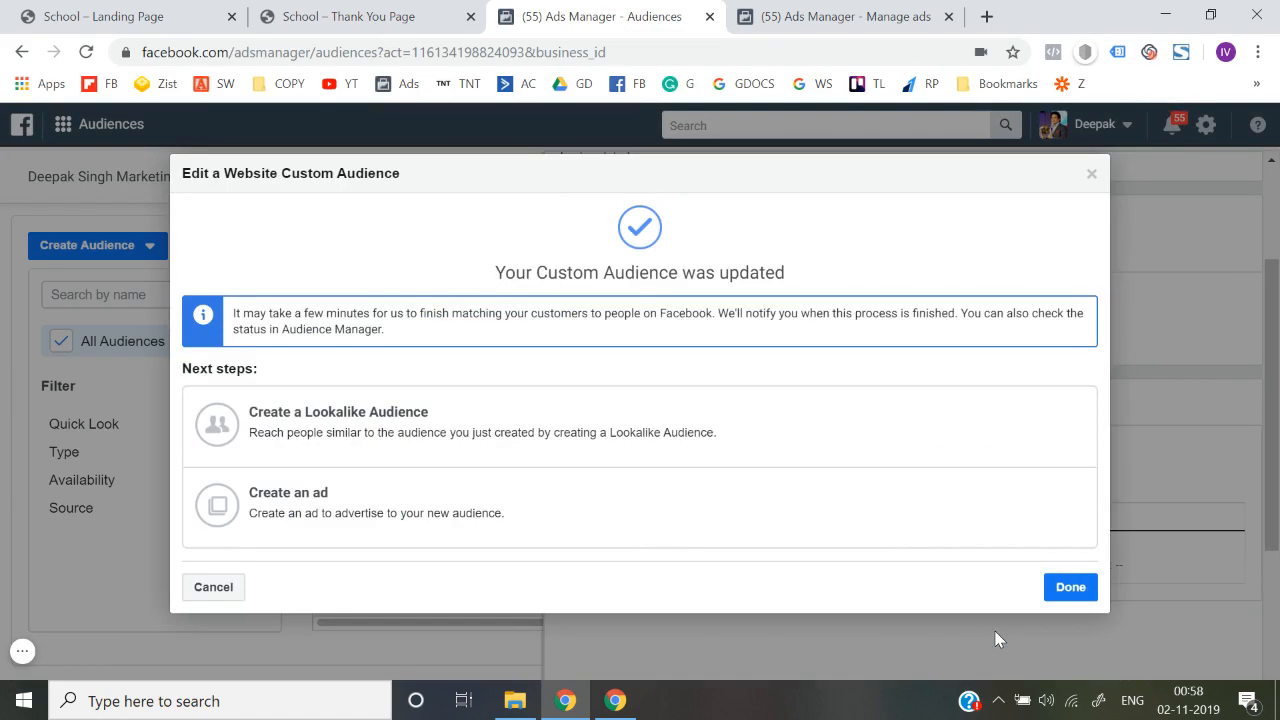
{"action": "left_click", "coordinate": [1071, 587]}
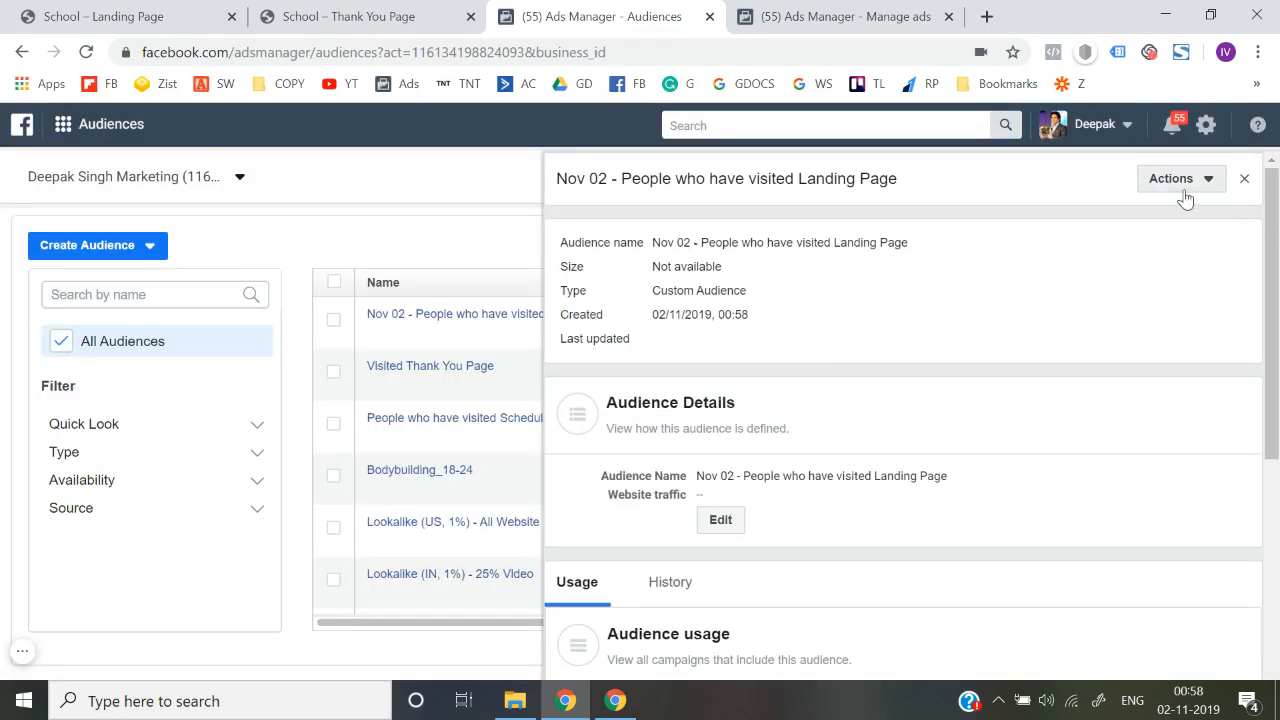
{"action": "left_click", "coordinate": [1245, 179]}
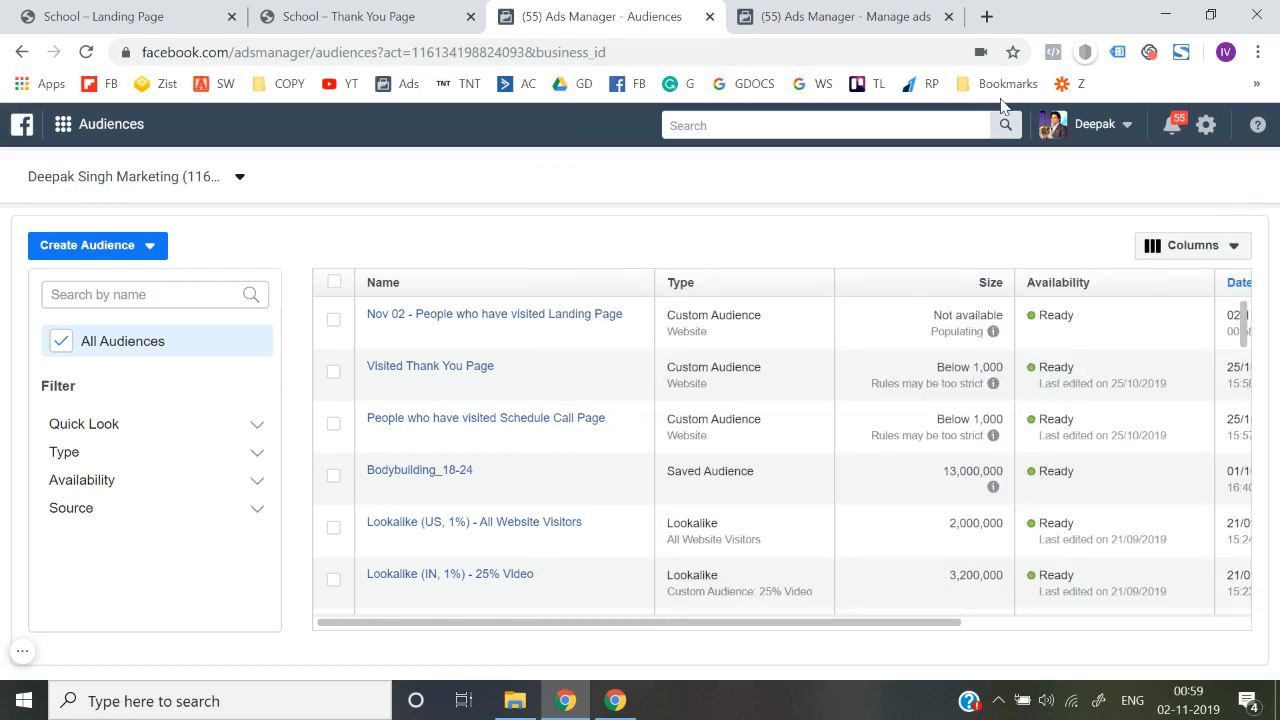
Step: Copy the School thank-you page's URL and start another Custom Audience in Ads Manager with Website as the source
{"action": "left_click", "coordinate": [360, 16]}
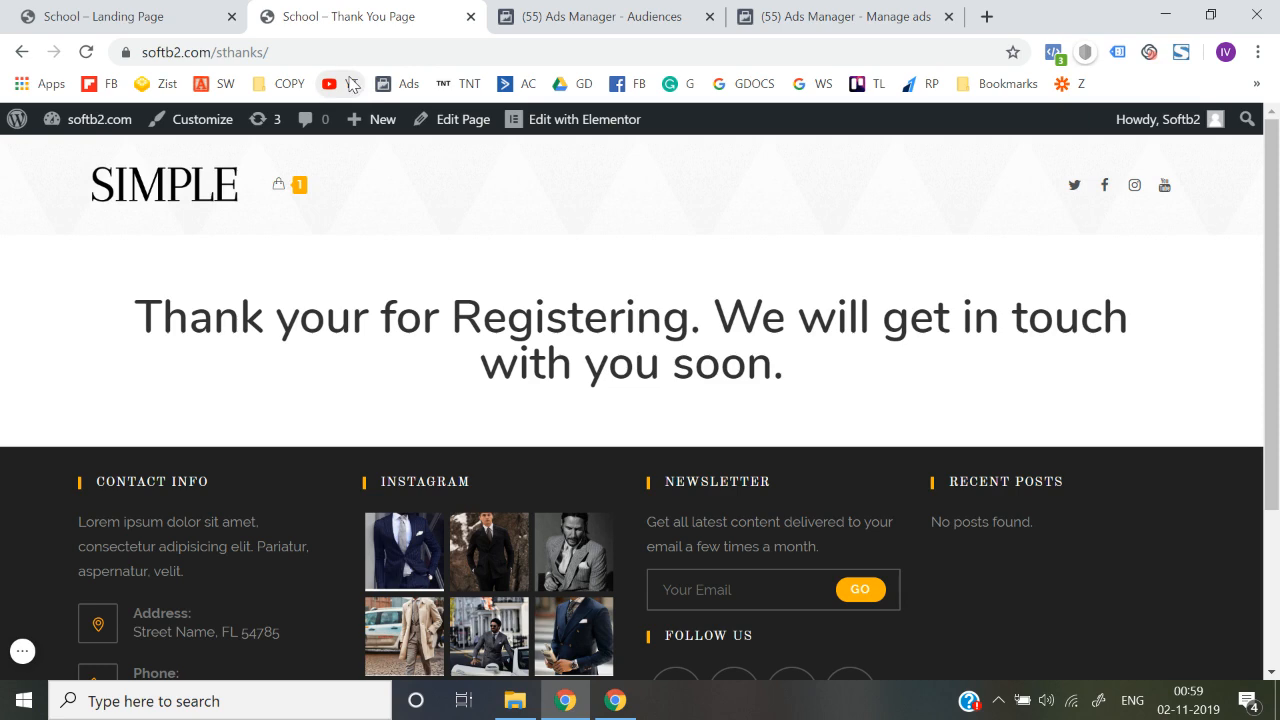
{"action": "left_click", "coordinate": [322, 49]}
{"action": "key", "text": "ctrl+c"}
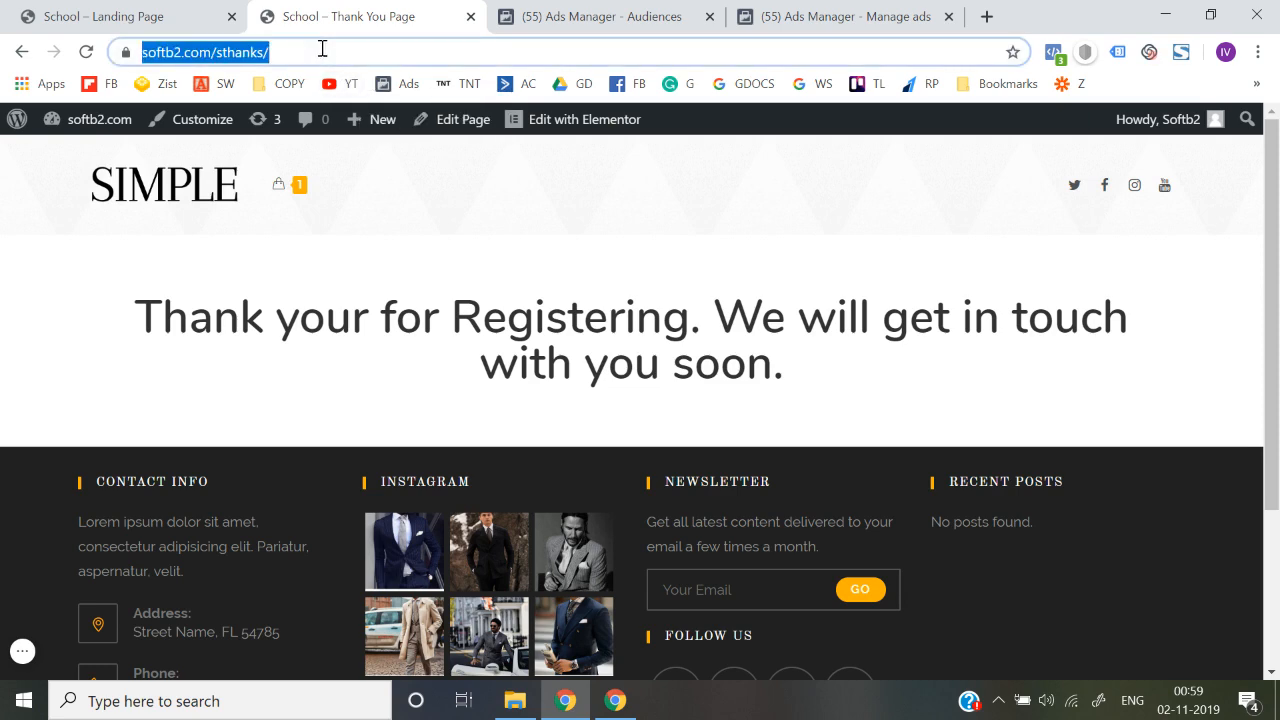
{"action": "left_click", "coordinate": [595, 17]}
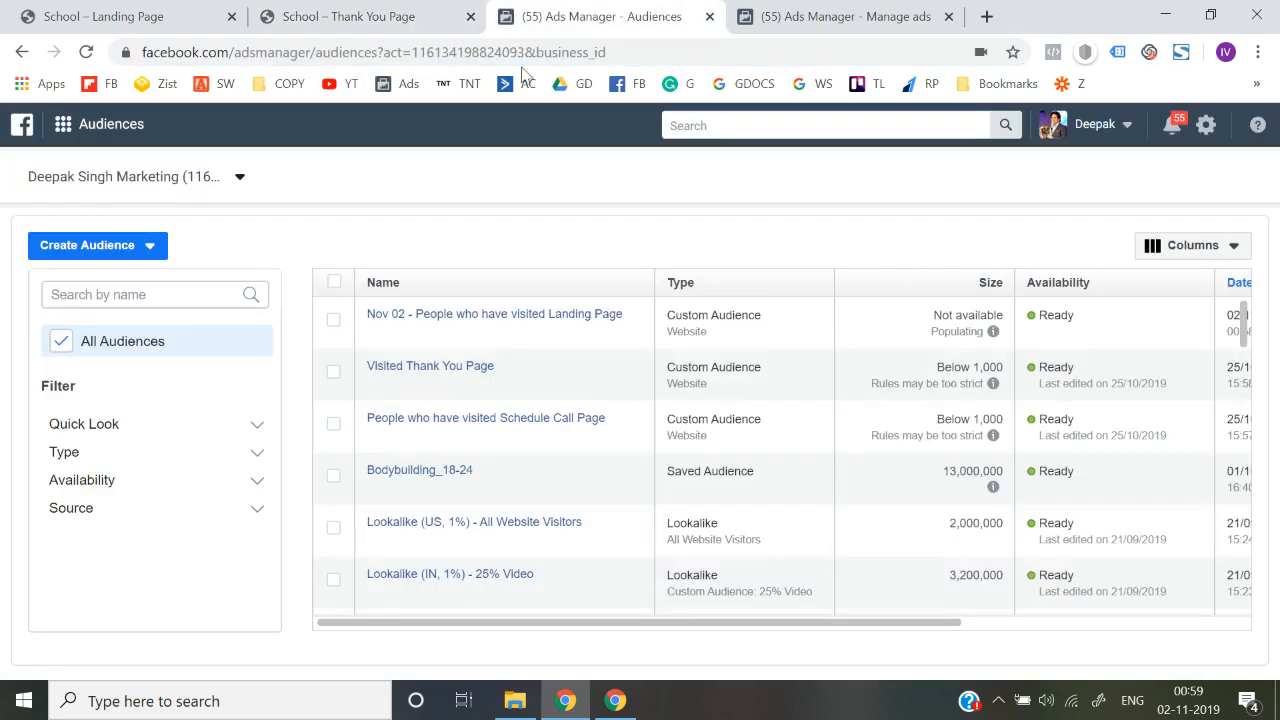
{"action": "left_click", "coordinate": [118, 249]}
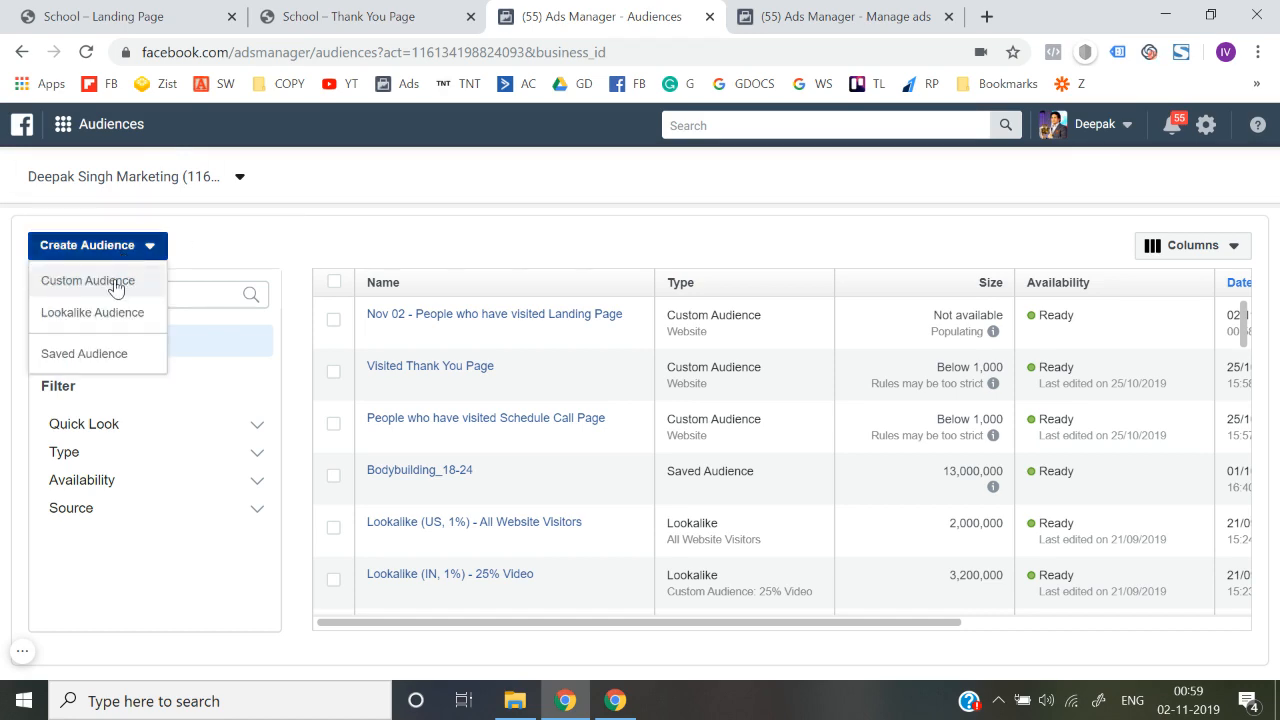
{"action": "left_click", "coordinate": [116, 283]}
{"action": "left_click", "coordinate": [271, 295]}
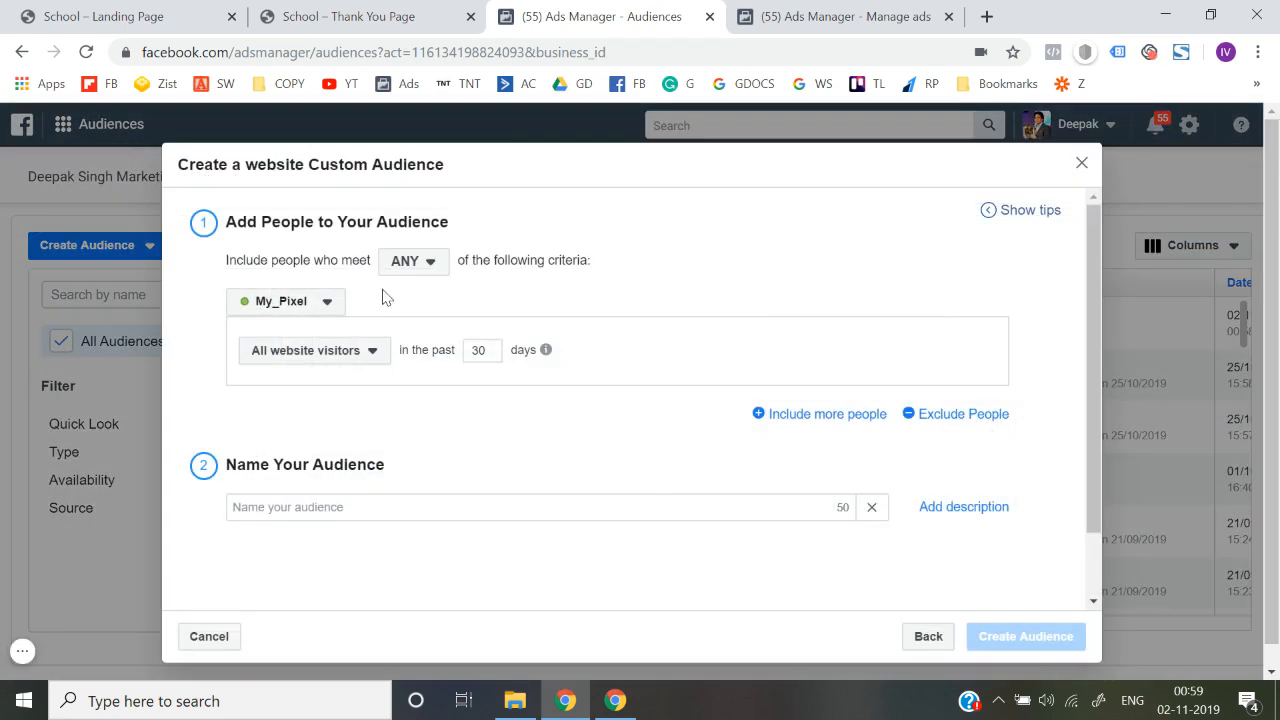
{"action": "left_click", "coordinate": [358, 358]}
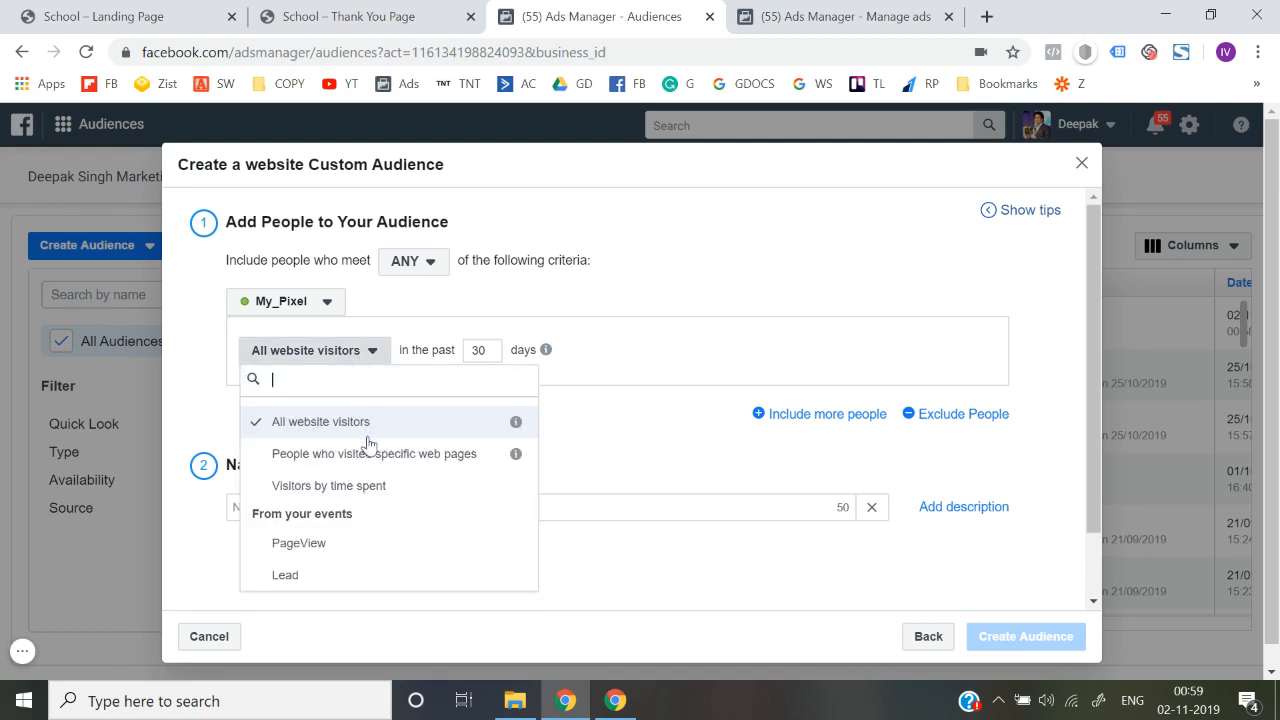
{"action": "left_click", "coordinate": [385, 455]}
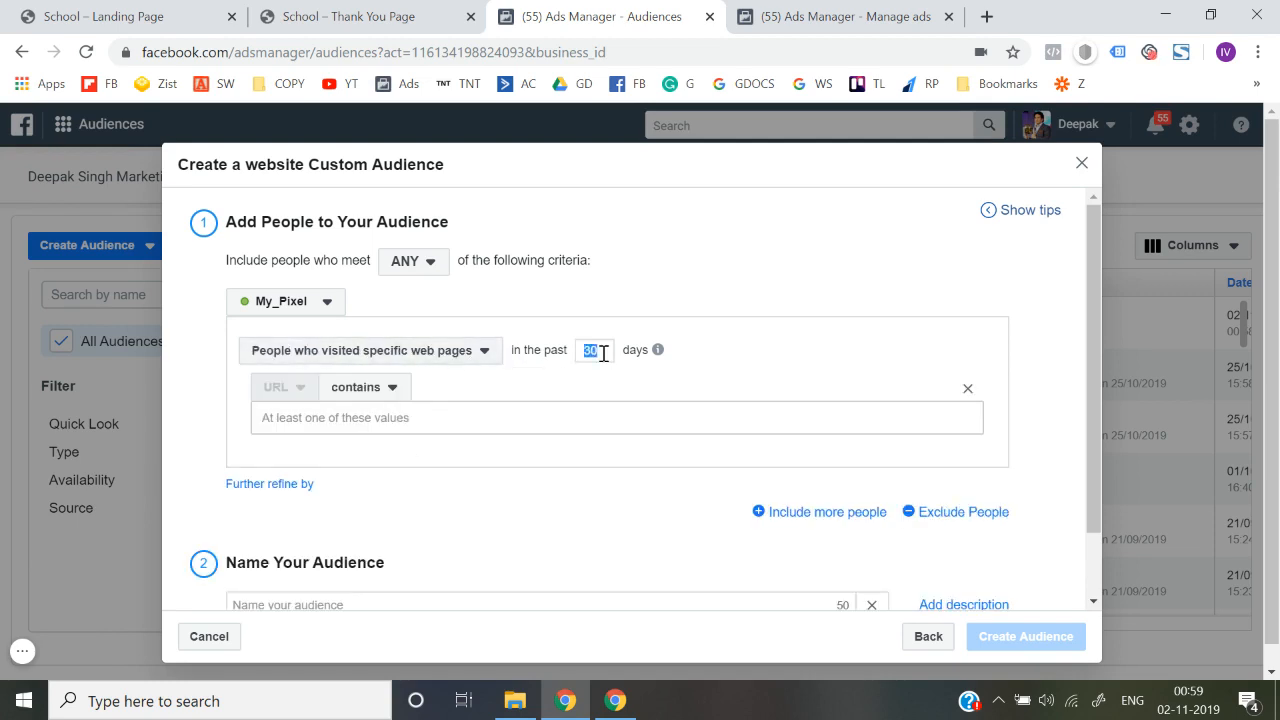
{"action": "type", "text": "1"}
{"action": "left_click", "coordinate": [354, 390]}
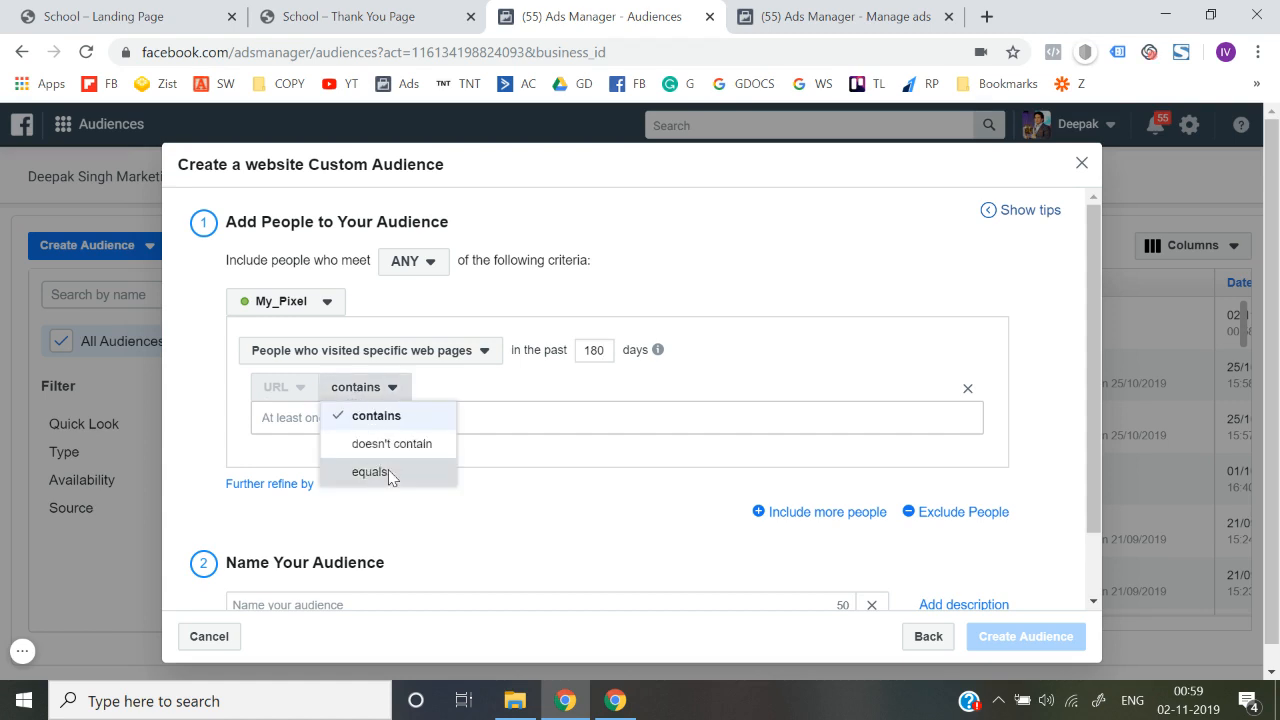
{"action": "left_click", "coordinate": [388, 476]}
{"action": "left_click", "coordinate": [377, 424]}
{"action": "key", "text": "ctrl+v"}
Step: Name the thank-you page audience "Nov 02 - Leads" and create it, finishing without any follow-up action
{"action": "scroll", "coordinate": [390, 460], "scroll_direction": "down", "scroll_amount": 2}
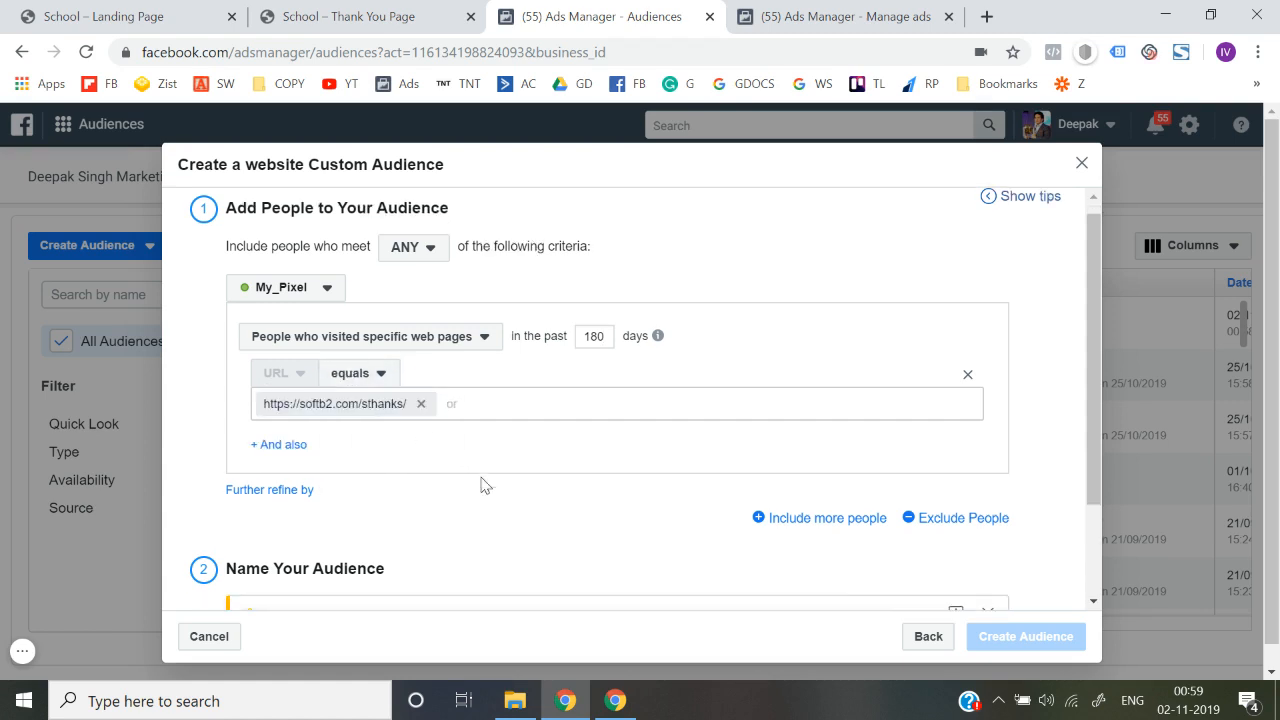
{"action": "left_click", "coordinate": [405, 576]}
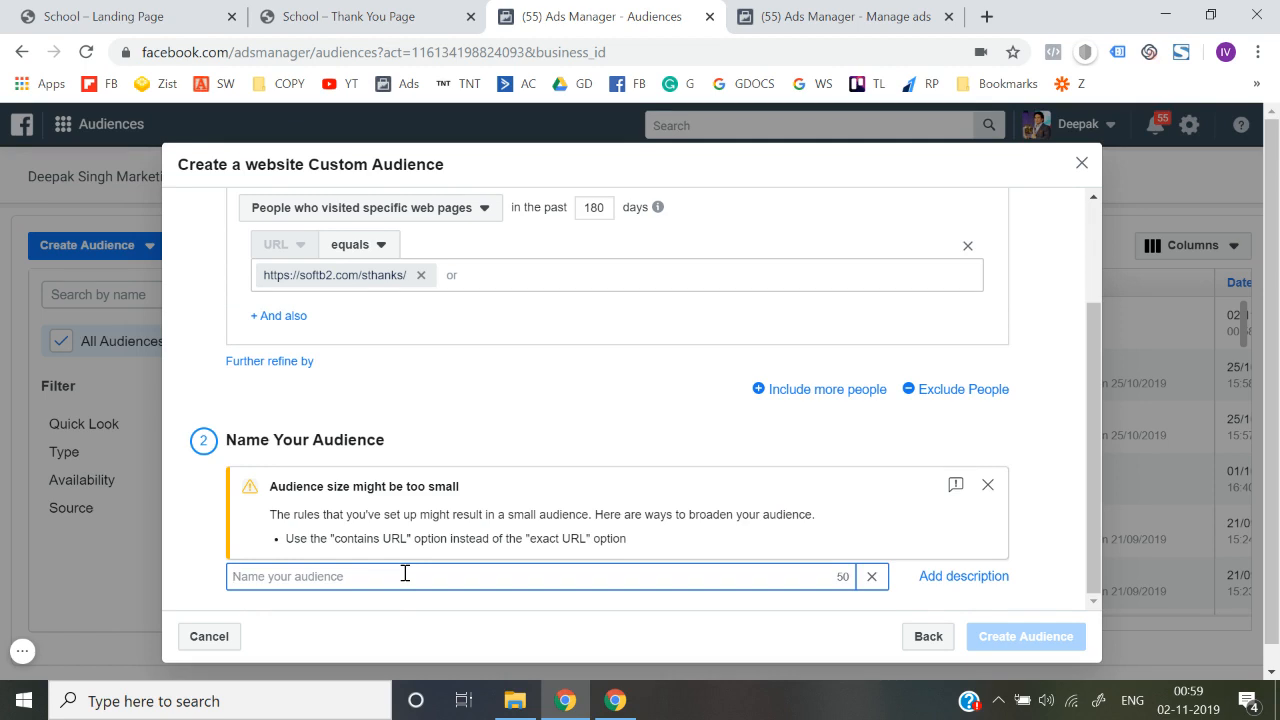
{"action": "type", "text": "P"}
{"action": "key", "text": "BackSpace"}
{"action": "type", "text": "l"}
{"action": "key", "text": "BackSpace"}
{"action": "type", "text": "Nov op"}
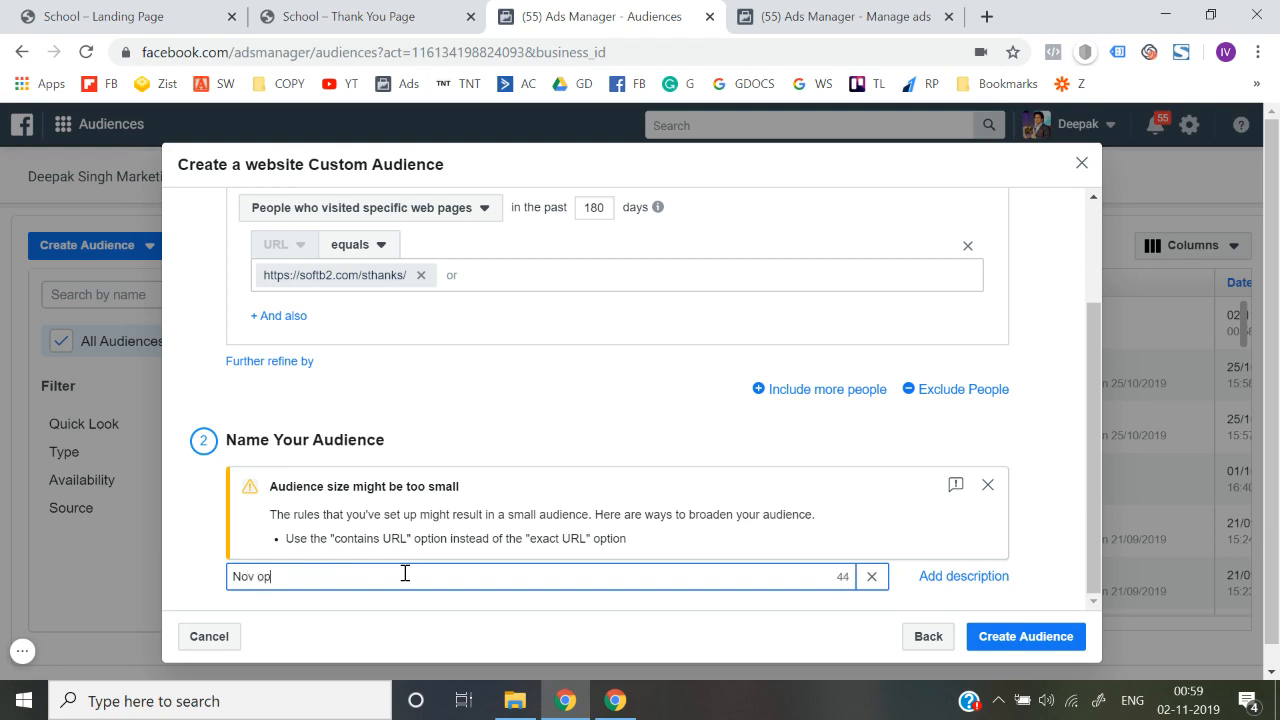
{"action": "key", "text": "BackSpace"}
{"action": "key", "text": "BackSpace"}
{"action": "type", "text": "02 - Leads"}
{"action": "left_click", "coordinate": [1003, 638]}
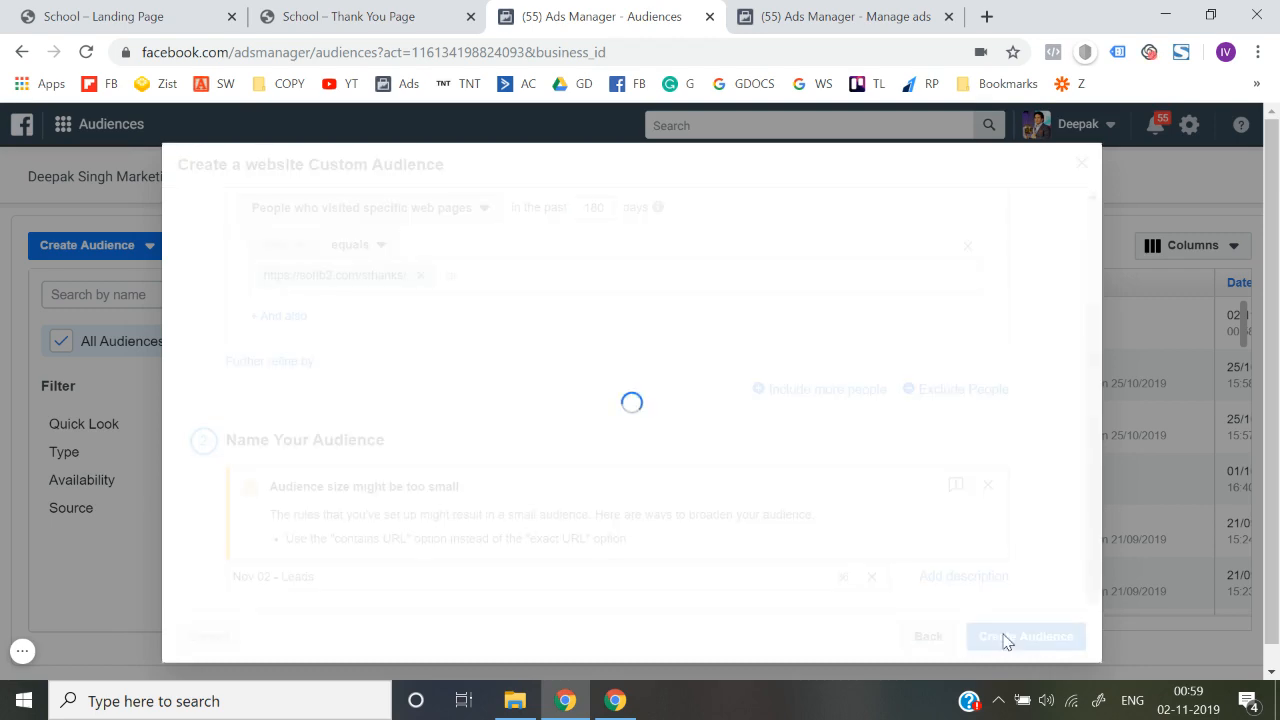
{"action": "left_click", "coordinate": [1074, 591]}
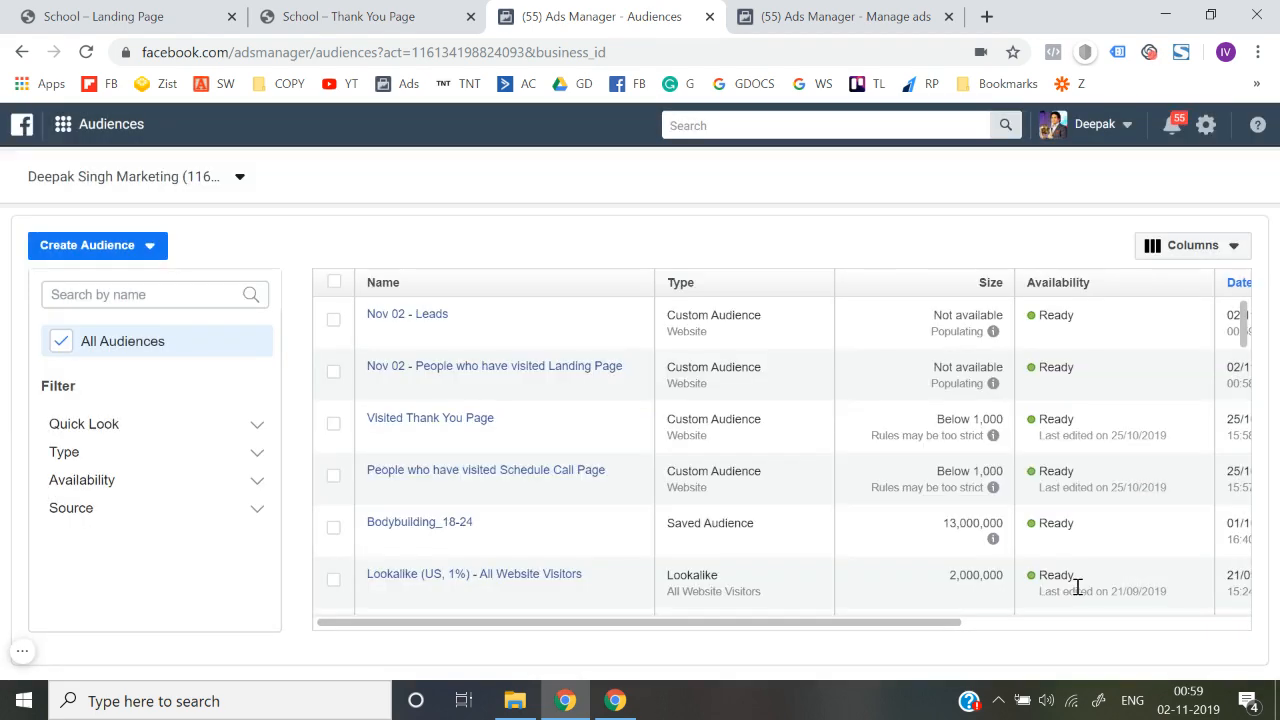
Step: Check the sizes of the Visited Thank You Page and People who have visited Schedule Call Page audiences
{"action": "mouse_move", "coordinate": [995, 386]}
{"action": "left_click_drag", "start_coordinate": [939, 420], "coordinate": [1006, 426]}
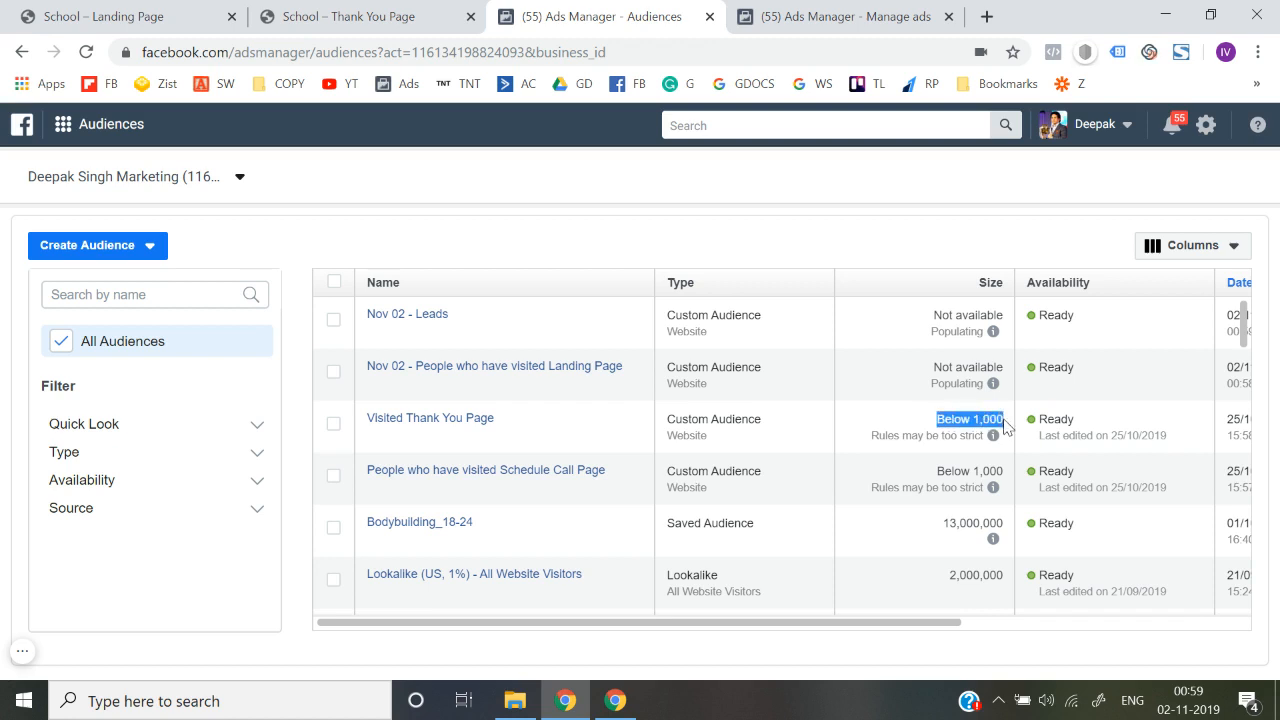
{"action": "triple_click", "coordinate": [990, 468]}
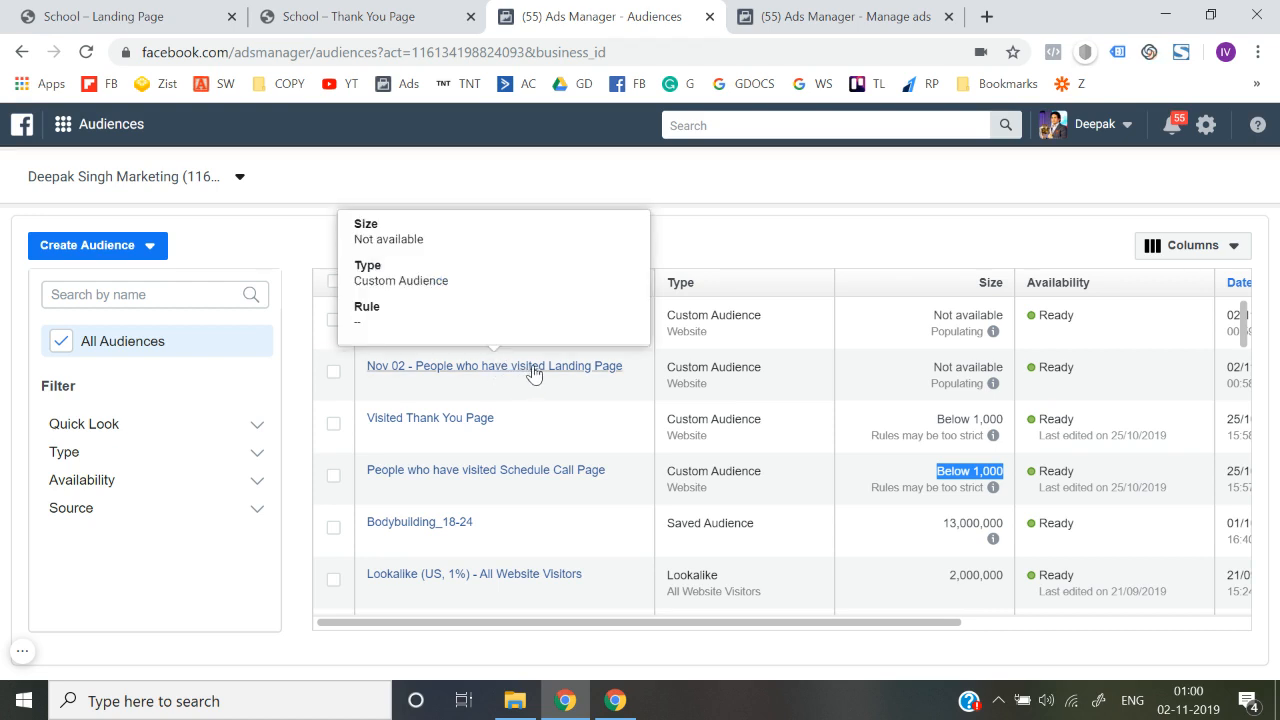
{"action": "left_click", "coordinate": [643, 372]}
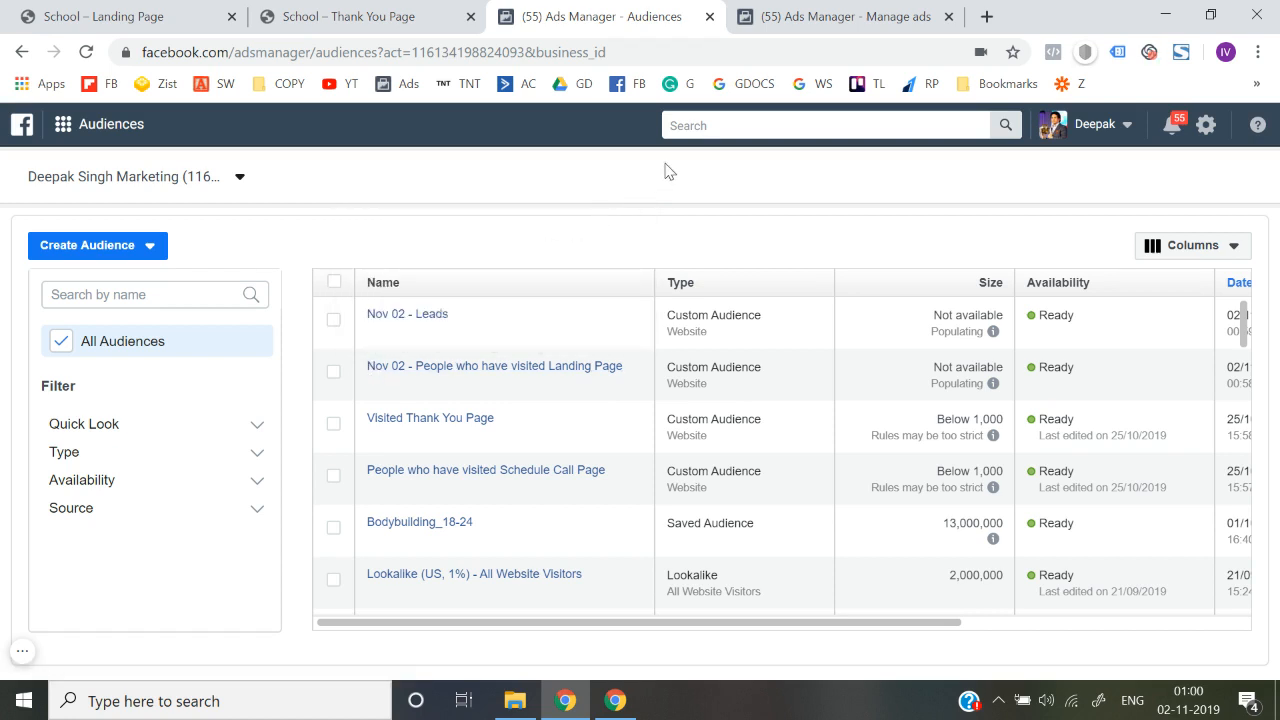
Step: Create a new campaign in Ads Manager with the Traffic objective, keep the name Traffic and continue to its ad set
{"action": "left_click", "coordinate": [845, 14]}
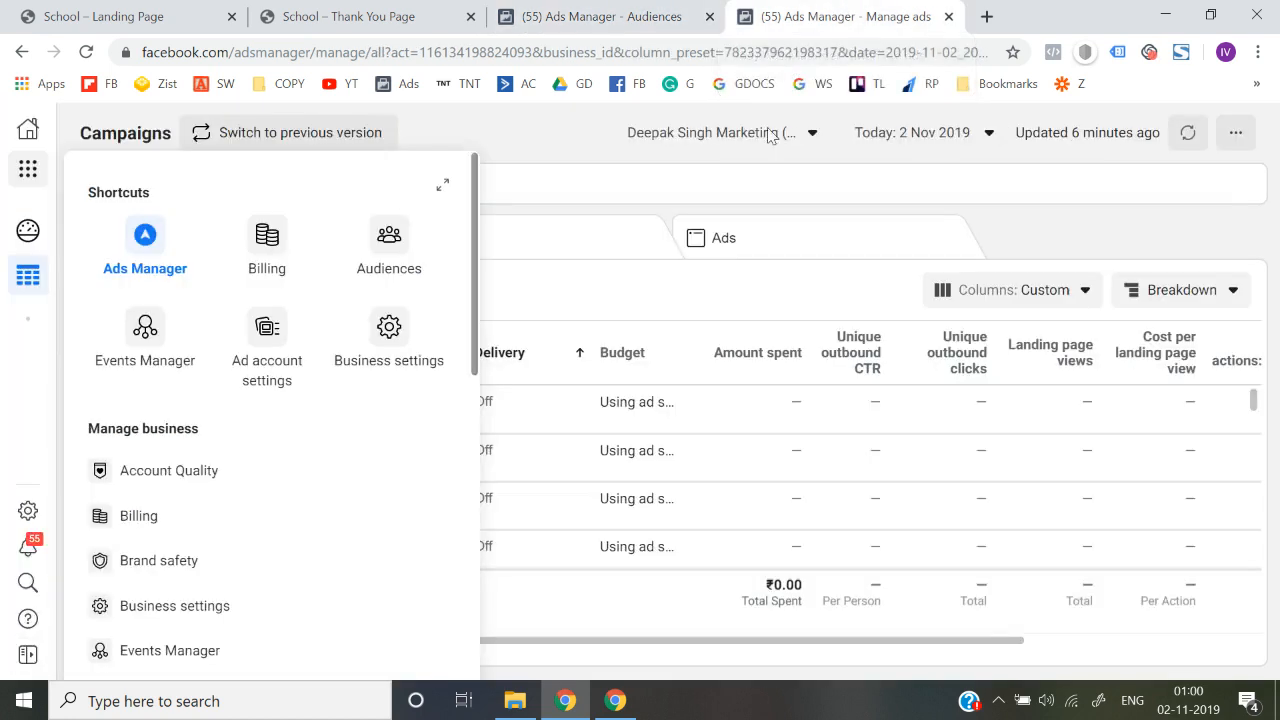
{"action": "left_click", "coordinate": [548, 135]}
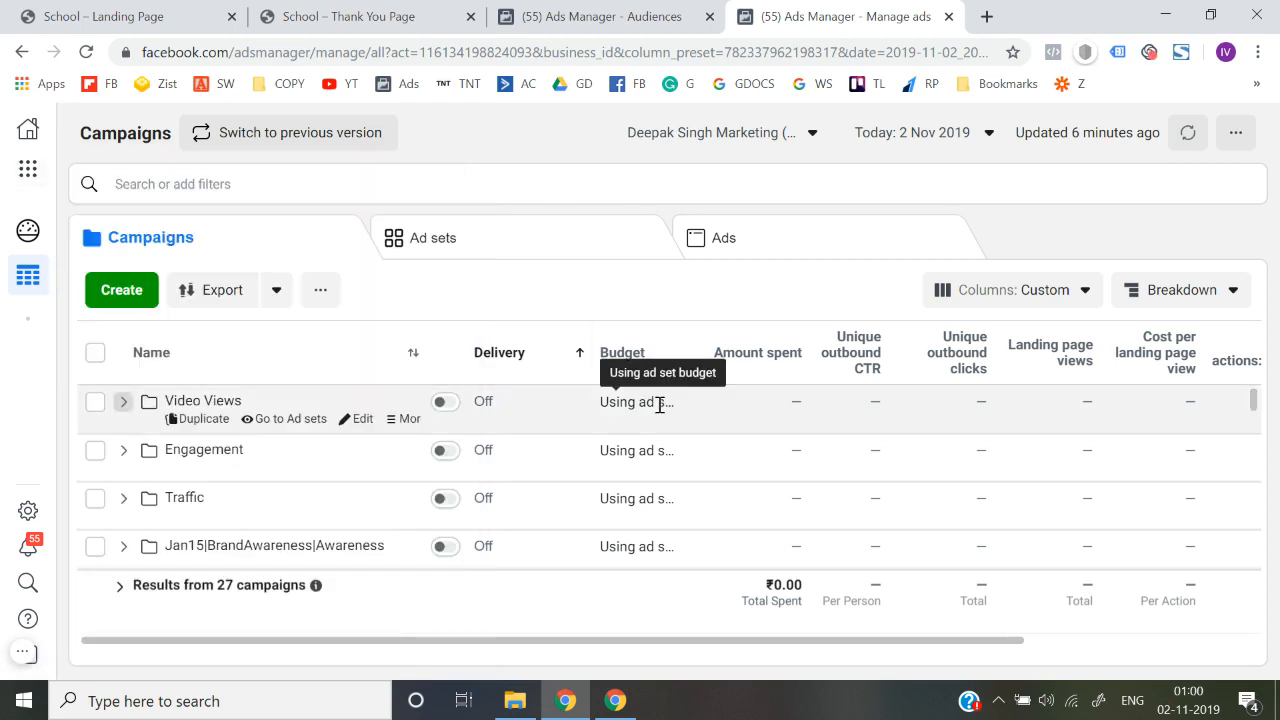
{"action": "left_click", "coordinate": [122, 290]}
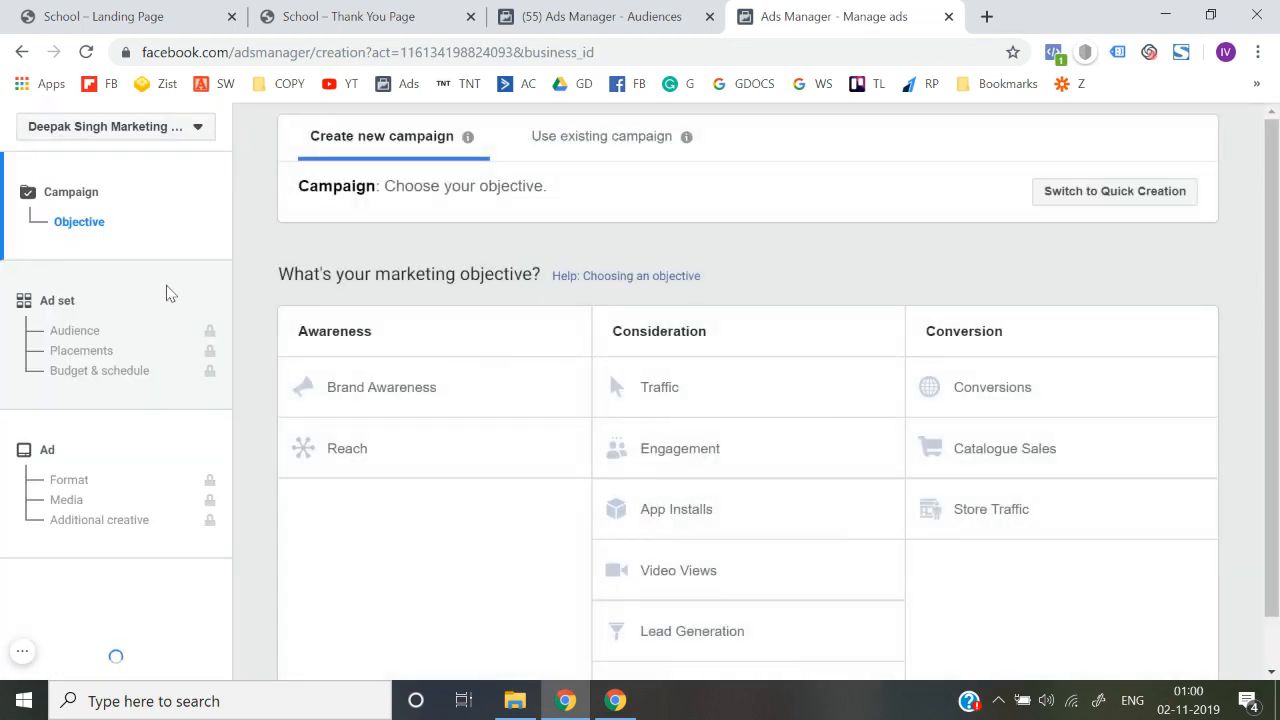
{"action": "left_click", "coordinate": [677, 406]}
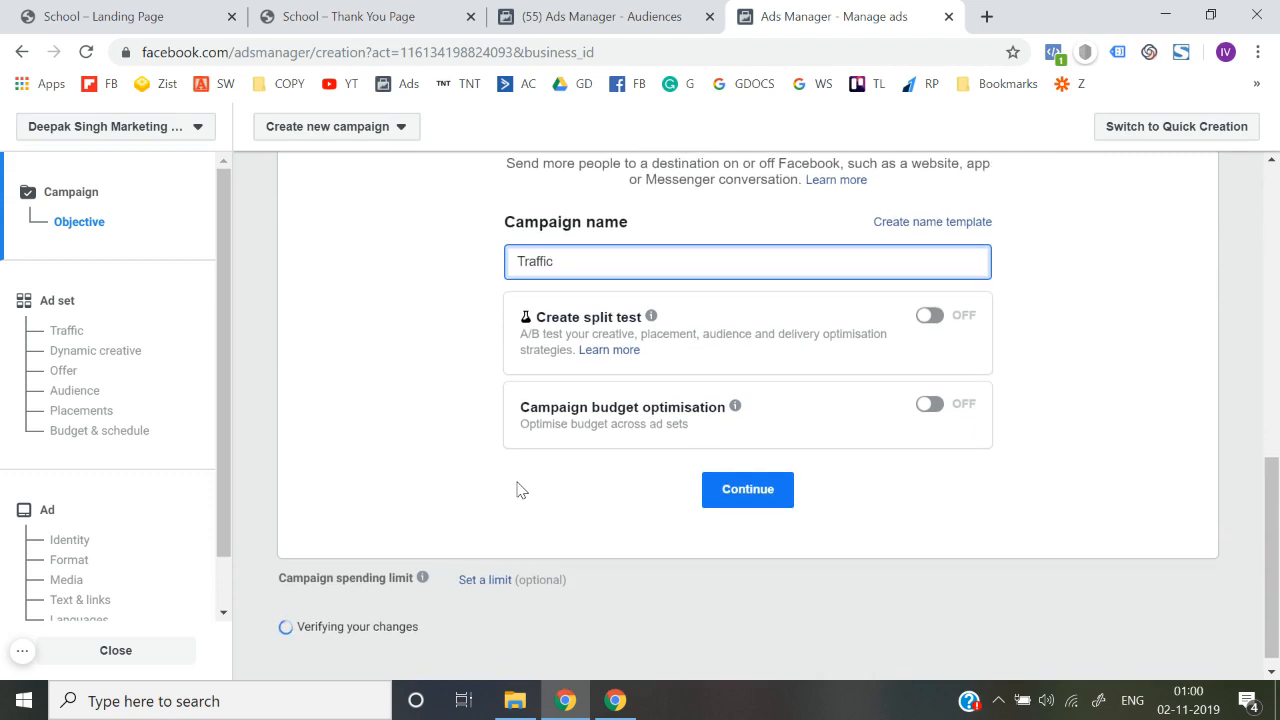
{"action": "left_click", "coordinate": [750, 500]}
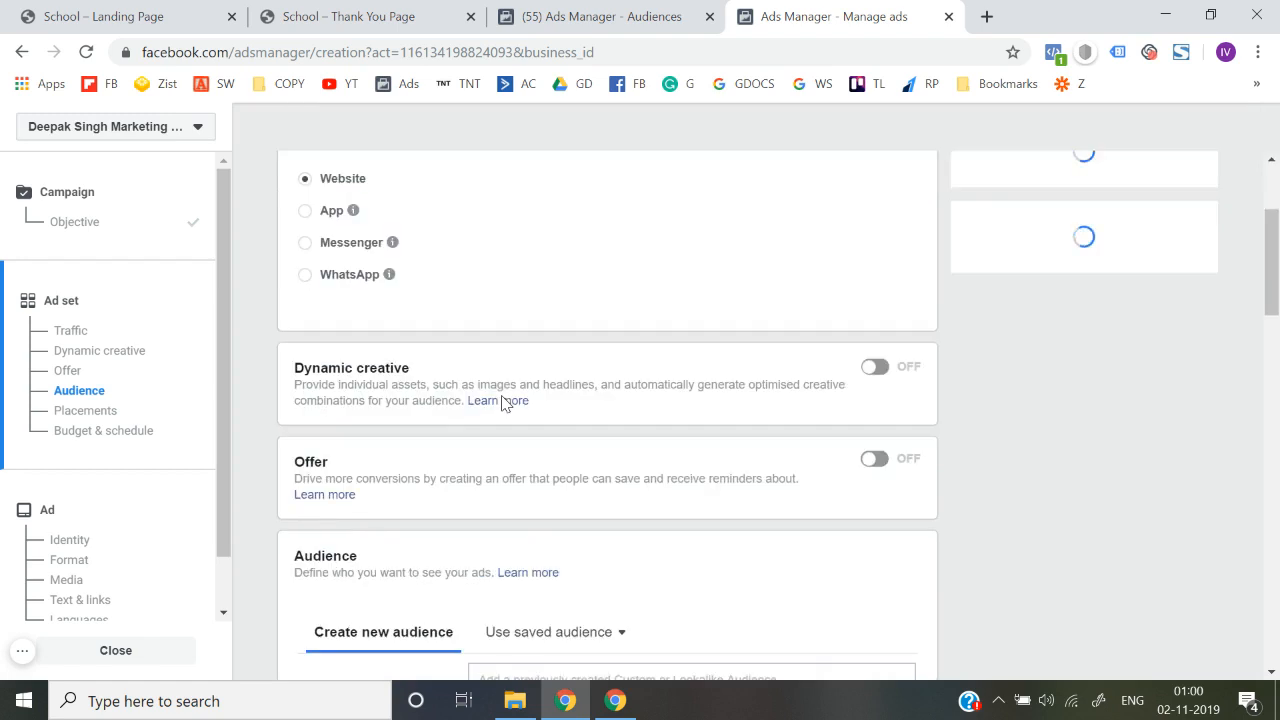
Step: Include the Custom Audience "Nov 02 - People who have visited Landing Page" in the ad set's targeting
{"action": "scroll", "coordinate": [503, 401], "scroll_direction": "down", "scroll_amount": 3}
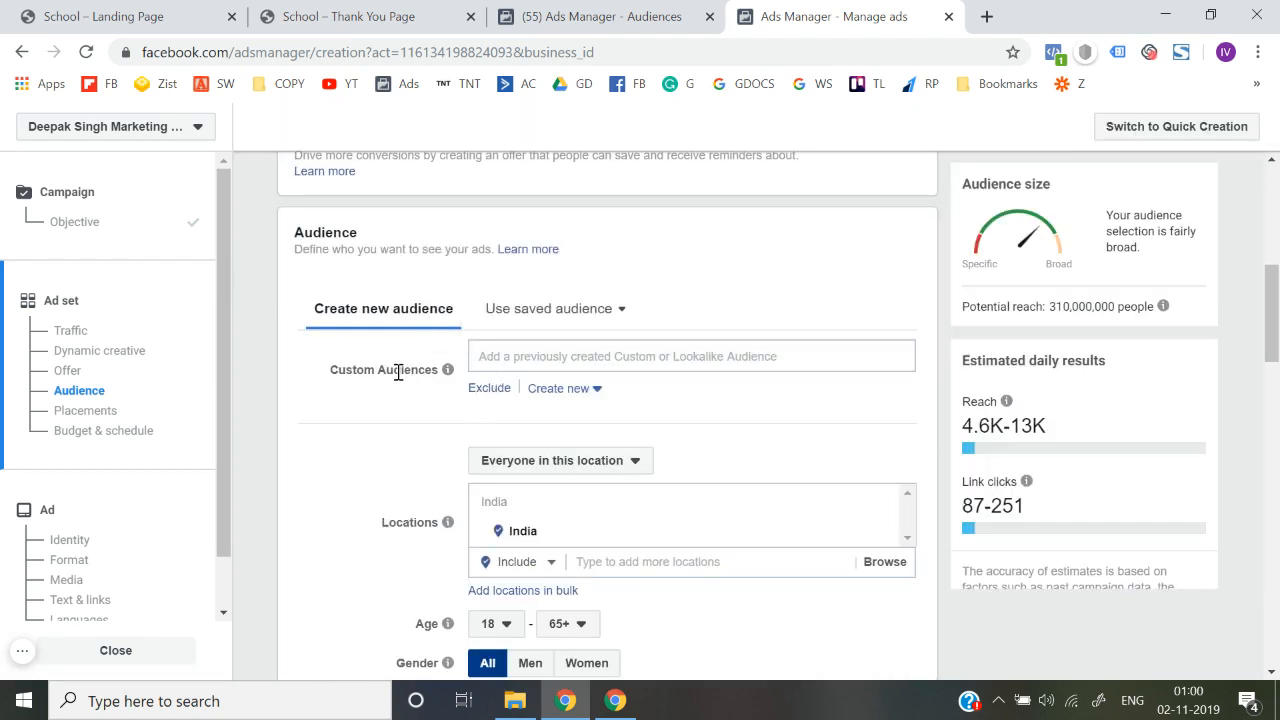
{"action": "left_click", "coordinate": [509, 356]}
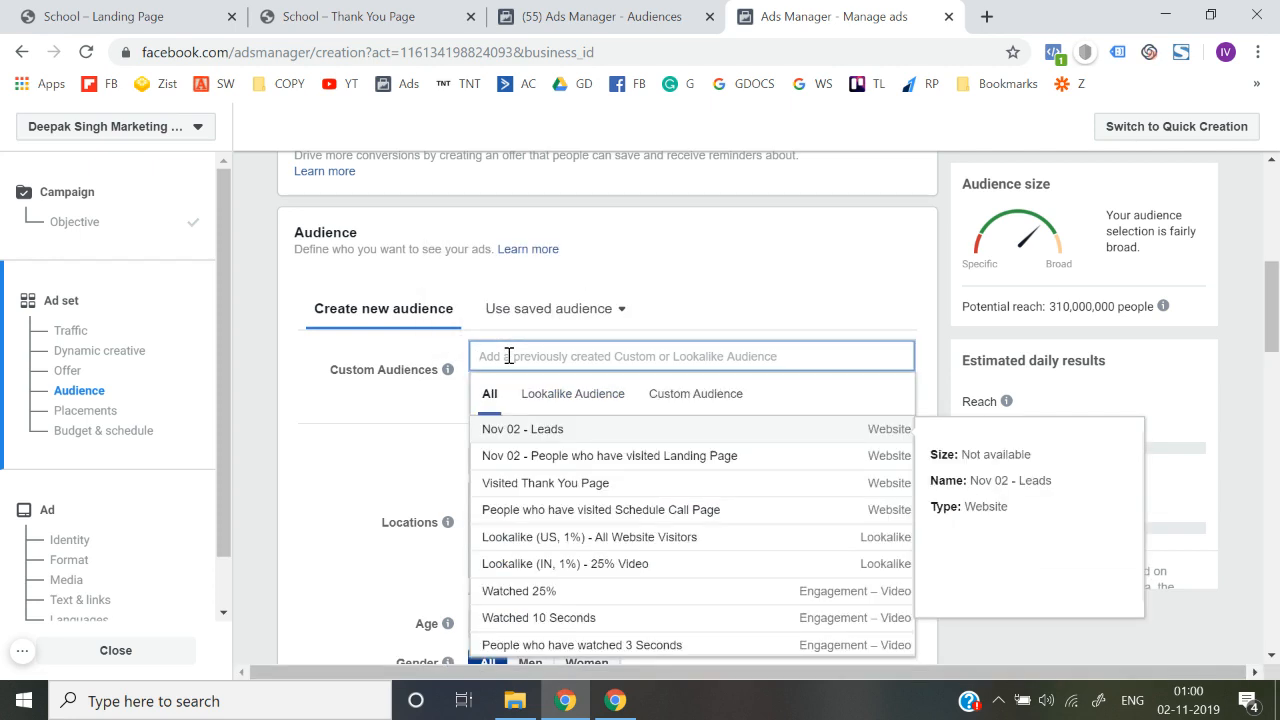
{"action": "left_click", "coordinate": [567, 457]}
{"action": "left_click", "coordinate": [380, 468]}
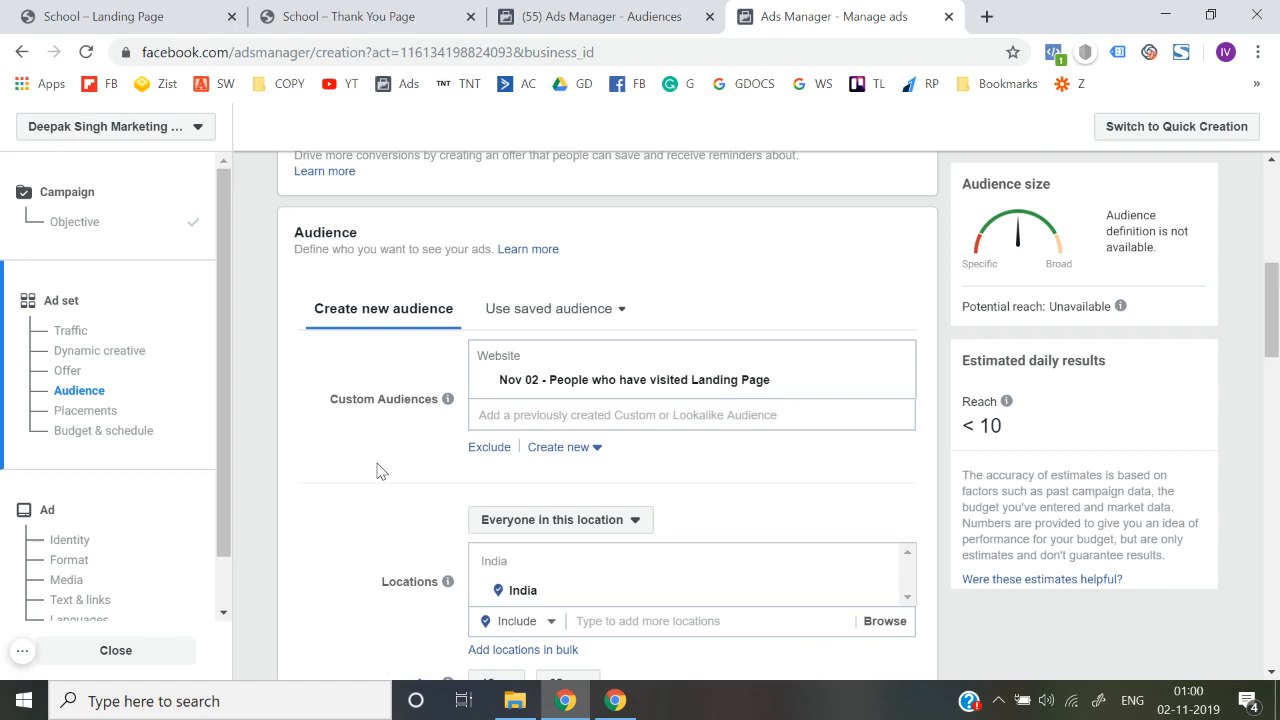
Step: Exclude the Custom Audience "Nov 02 - Leads" from the ad set's targeting
{"action": "left_click_drag", "start_coordinate": [491, 383], "coordinate": [783, 376]}
{"action": "left_click", "coordinate": [489, 447]}
{"action": "left_click", "coordinate": [482, 499]}
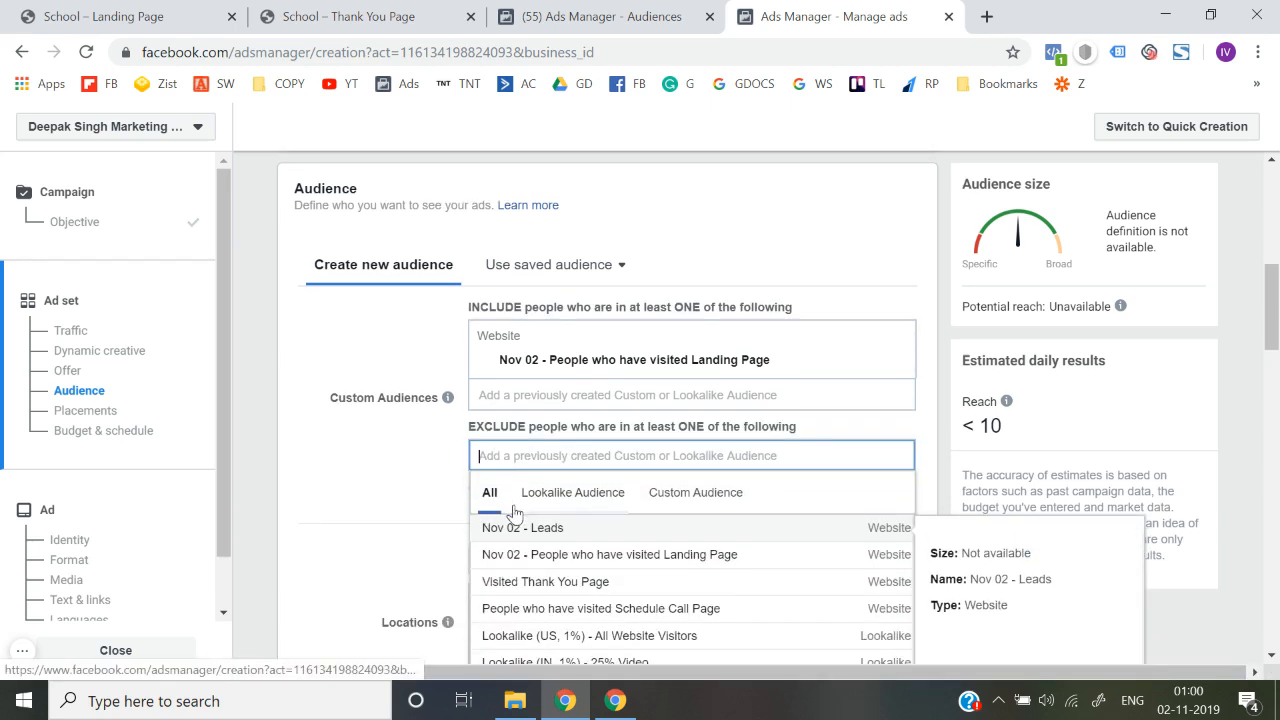
{"action": "left_click", "coordinate": [537, 530]}
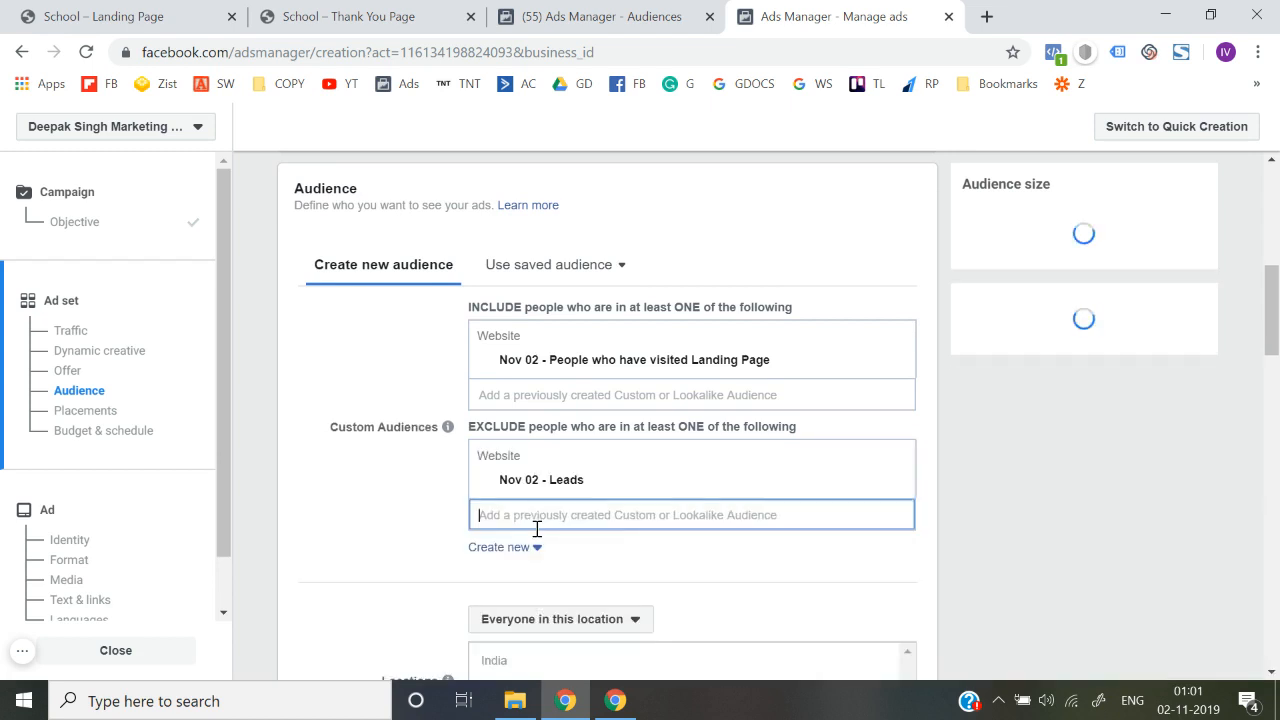
{"action": "left_click", "coordinate": [361, 478]}
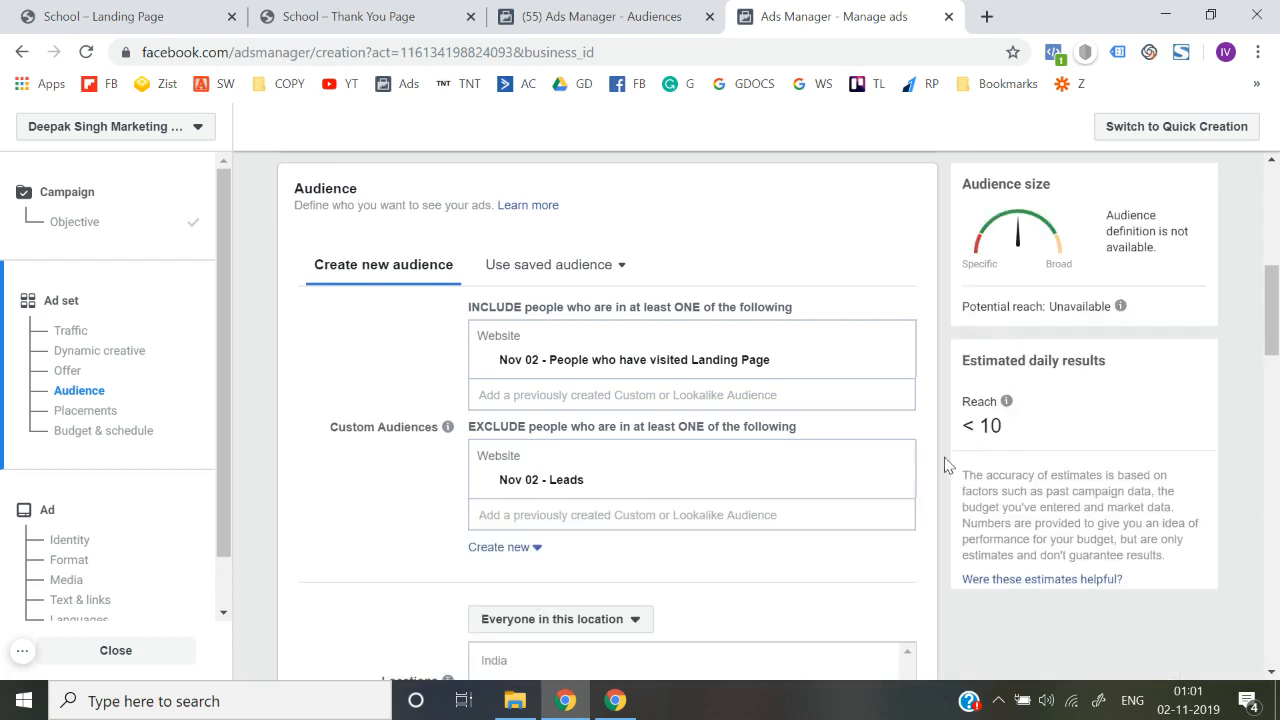
Step: Examine the audience size and estimated daily reach for the ad set's include and exclude combination
{"action": "left_click_drag", "start_coordinate": [963, 426], "coordinate": [1027, 437]}
{"action": "left_click", "coordinate": [1030, 438]}
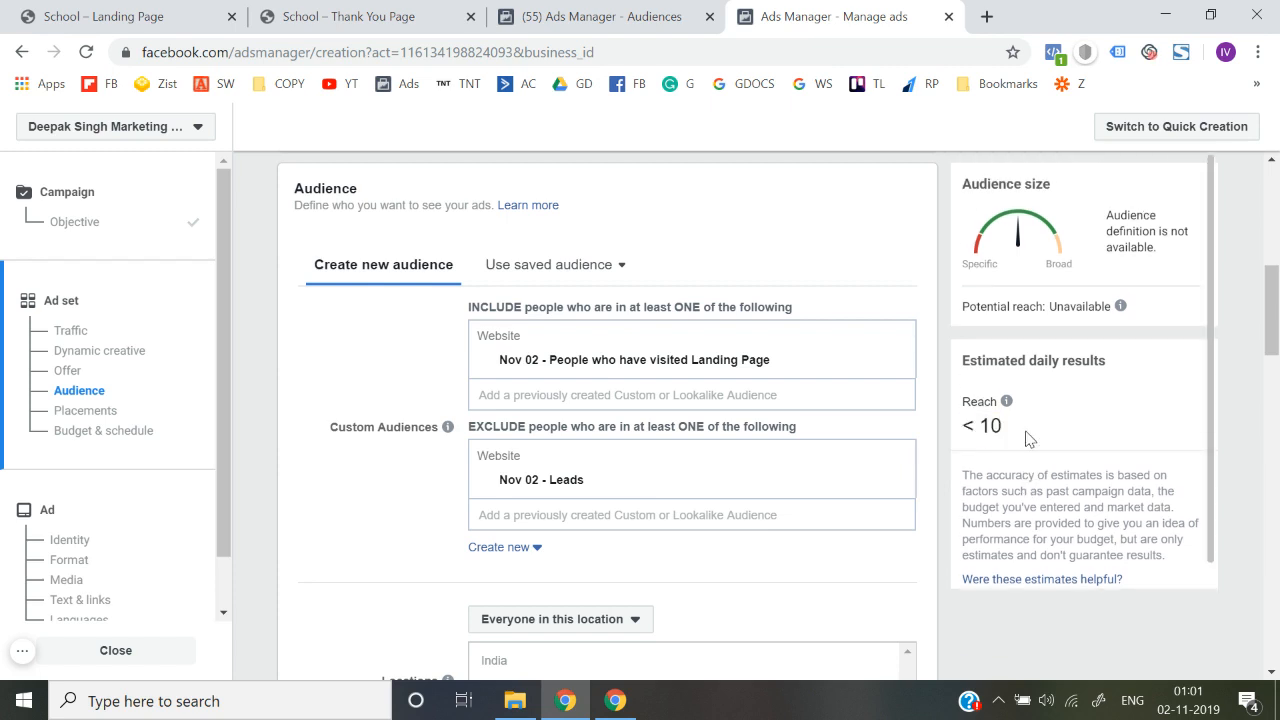
{"action": "left_click_drag", "start_coordinate": [1006, 440], "coordinate": [969, 432]}
{"action": "left_click", "coordinate": [968, 434]}
{"action": "left_click_drag", "start_coordinate": [1008, 430], "coordinate": [947, 426]}
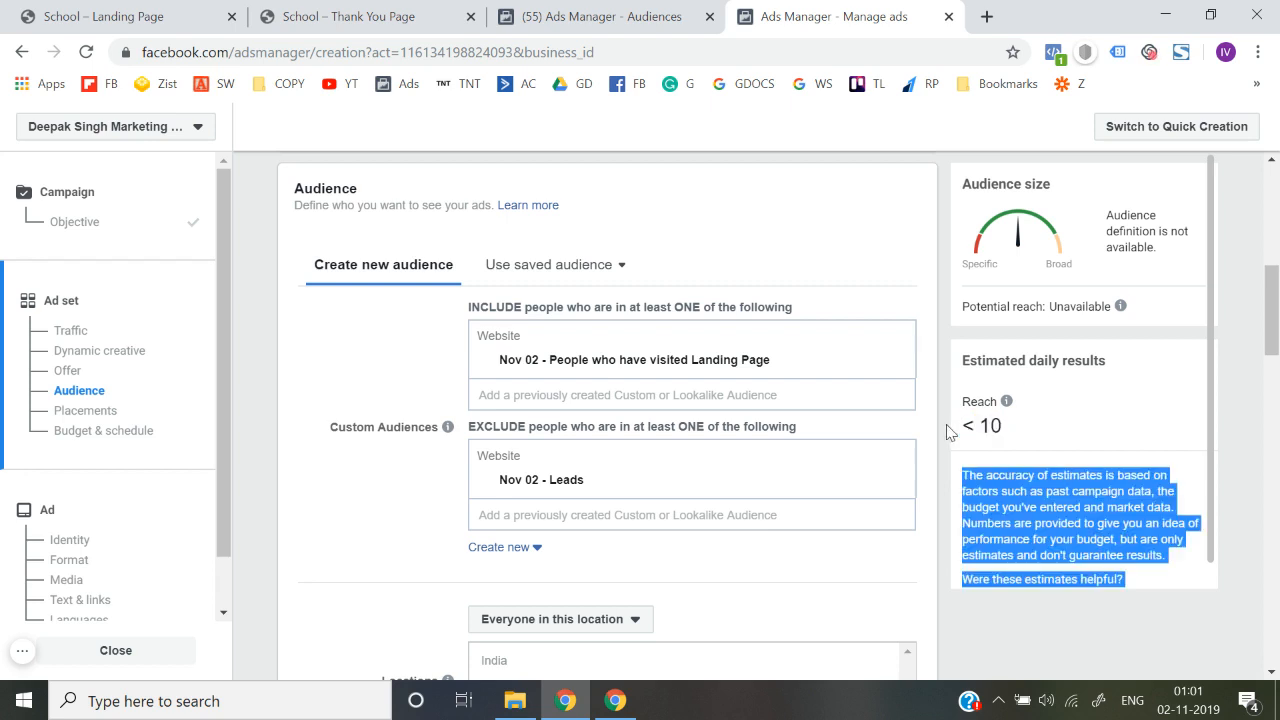
{"action": "left_click", "coordinate": [379, 520]}
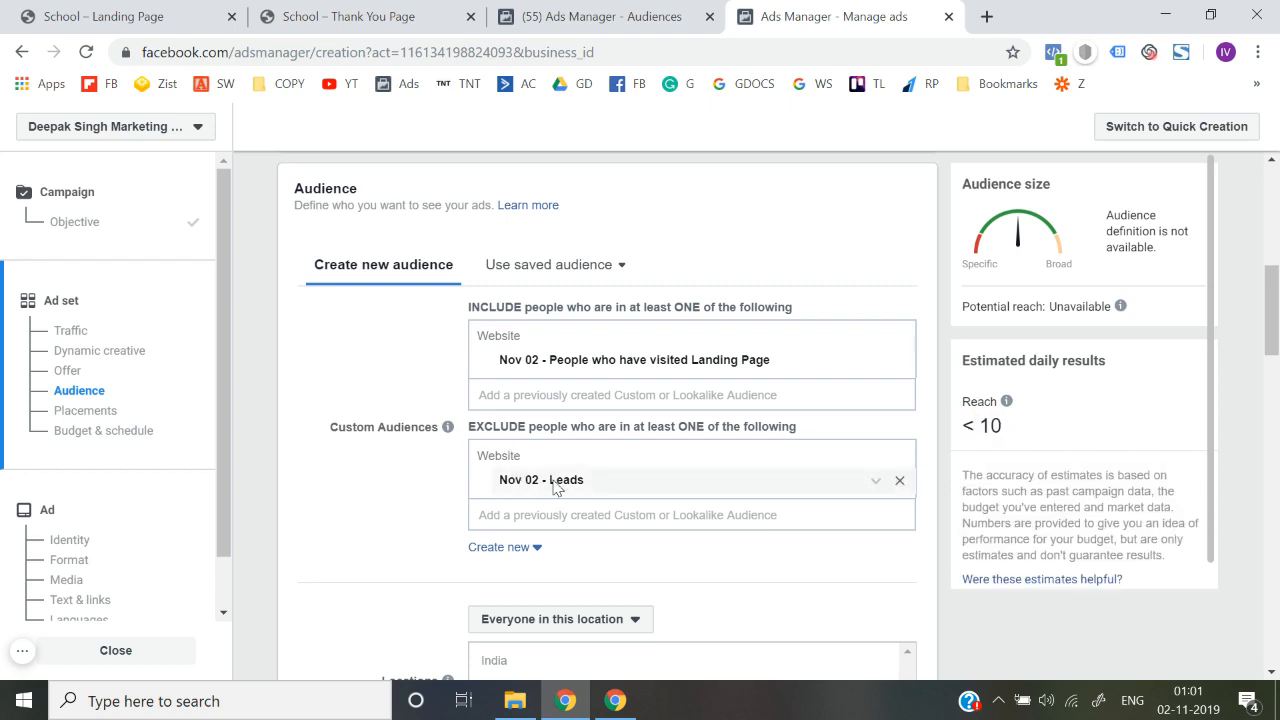
{"action": "left_click_drag", "start_coordinate": [968, 426], "coordinate": [1040, 449]}
{"action": "left_click", "coordinate": [1040, 447]}
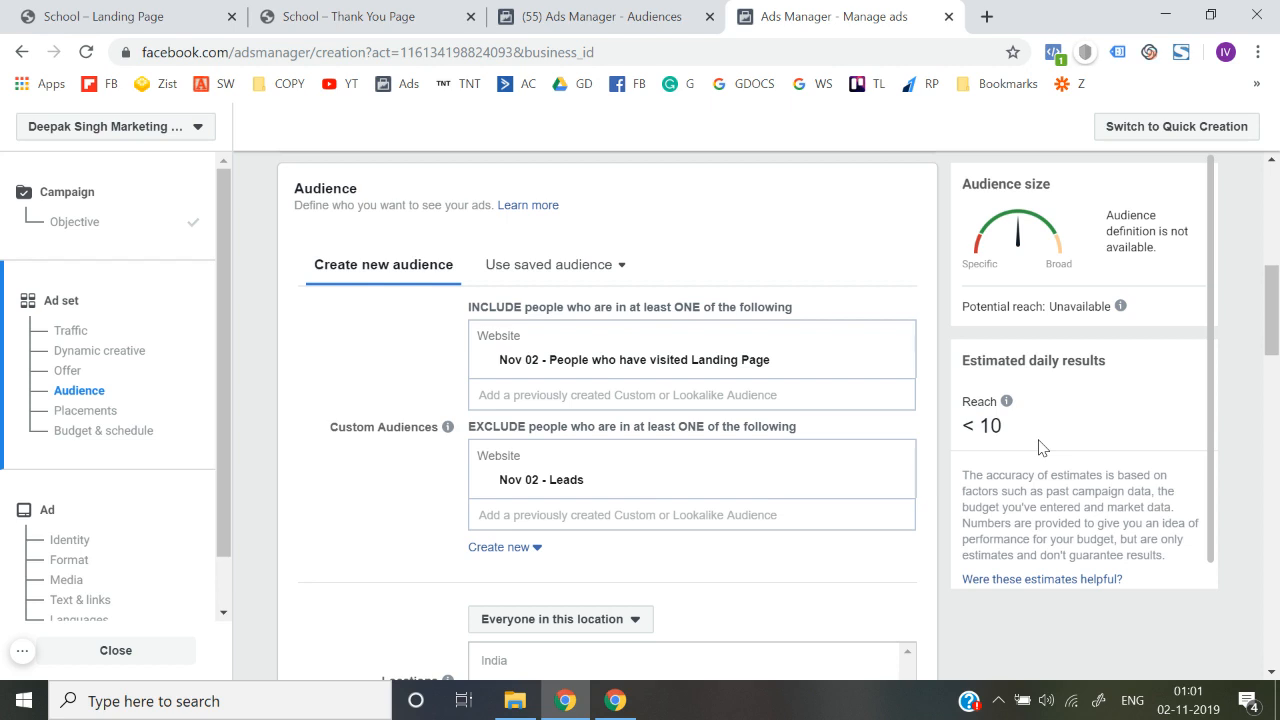
{"action": "scroll", "coordinate": [1040, 447], "scroll_direction": "down", "scroll_amount": 1}
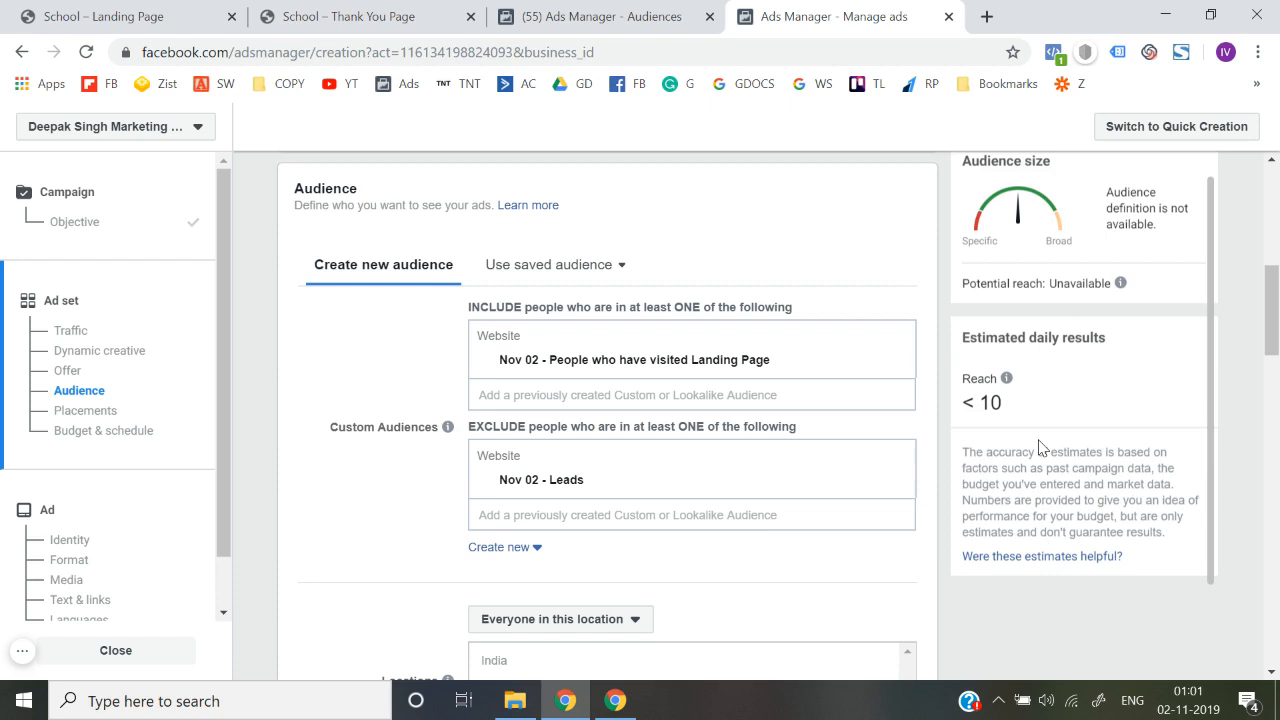
{"action": "scroll", "coordinate": [1040, 447], "scroll_direction": "up", "scroll_amount": 1}
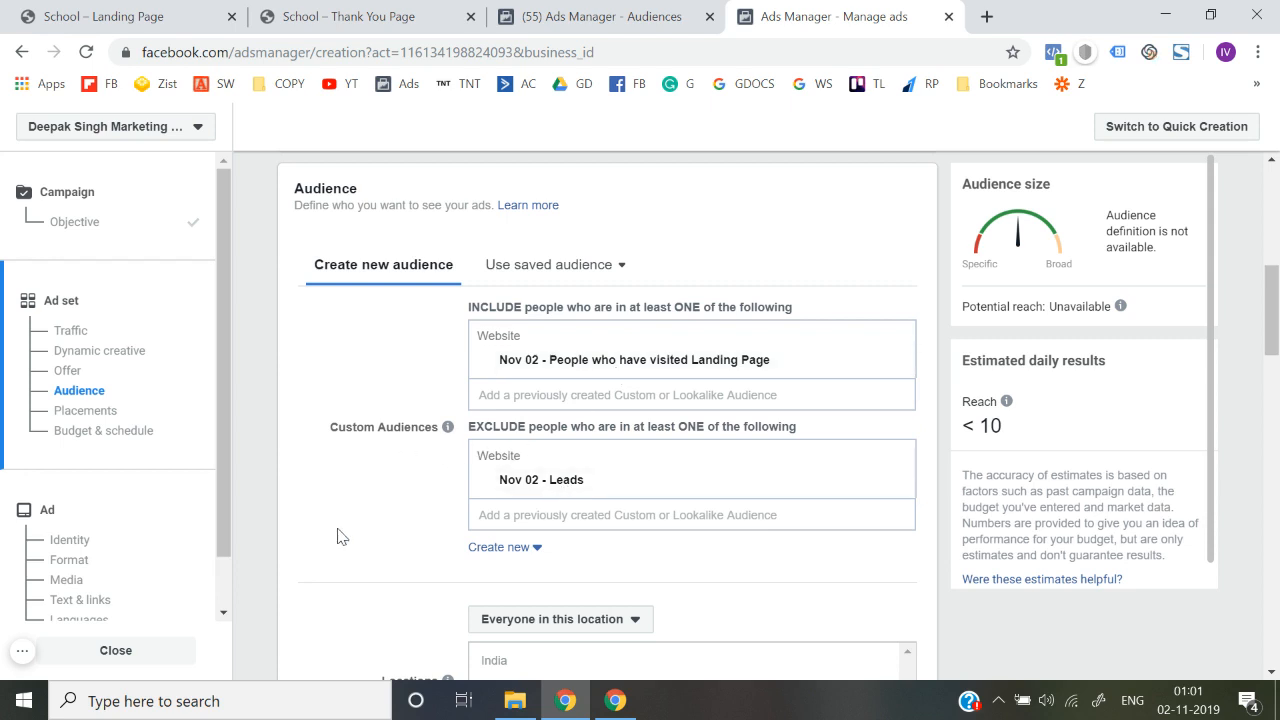
Step: Review the ad set's detailed targeting, budget and schedule settings, and the ad's media and text sections
{"action": "scroll", "coordinate": [337, 533], "scroll_direction": "down", "scroll_amount": 3}
{"action": "scroll", "coordinate": [337, 536], "scroll_direction": "down", "scroll_amount": 8}
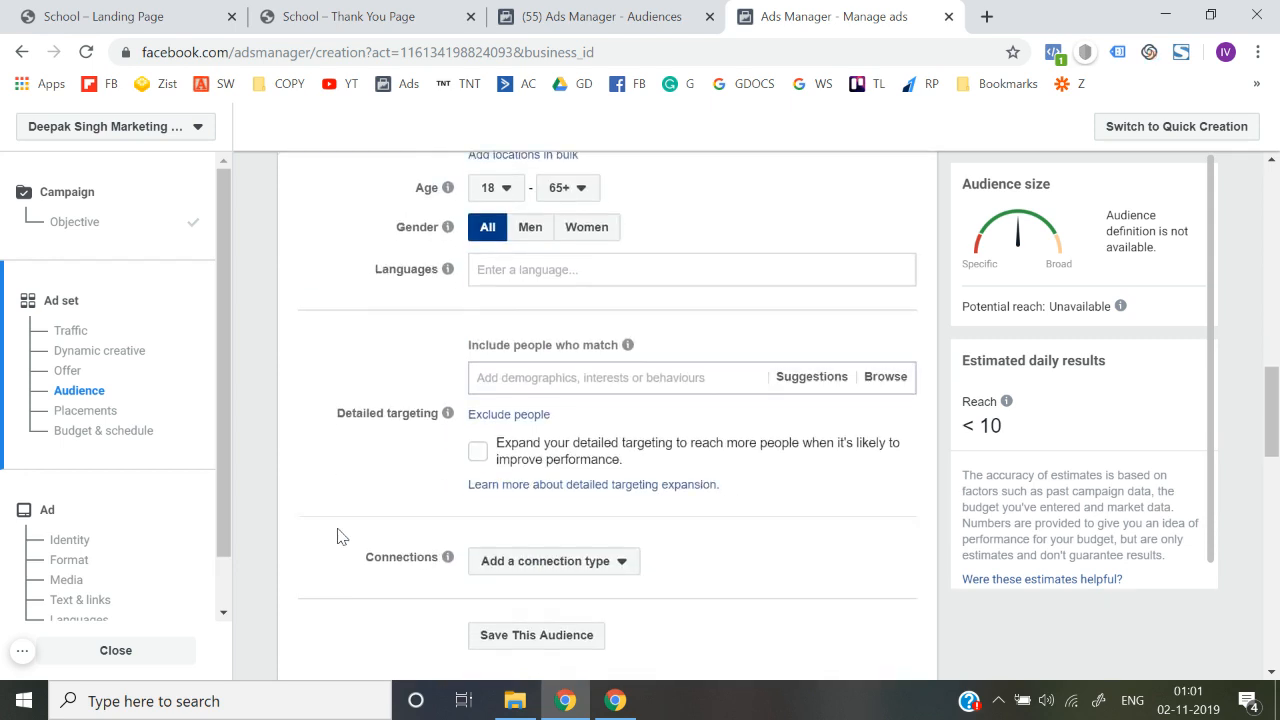
{"action": "scroll", "coordinate": [625, 537], "scroll_direction": "down", "scroll_amount": 5}
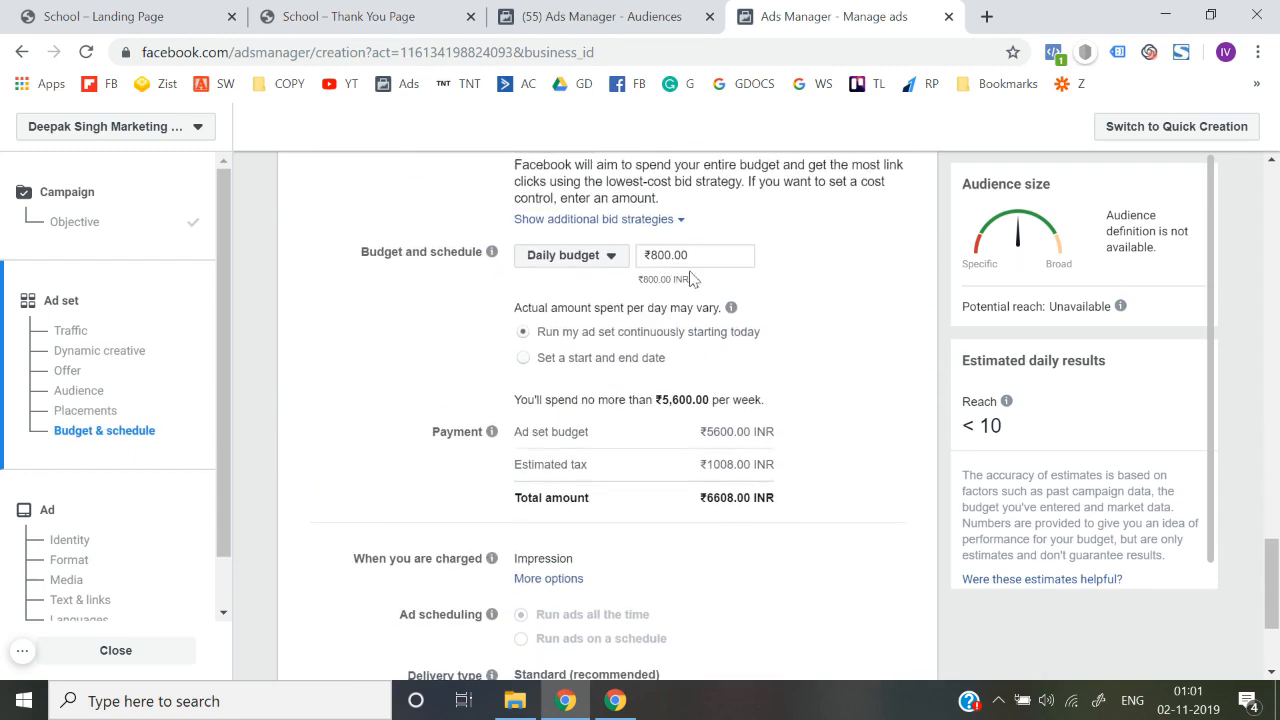
{"action": "scroll", "coordinate": [680, 257], "scroll_direction": "up", "scroll_amount": 2}
{"action": "scroll", "coordinate": [725, 430], "scroll_direction": "down", "scroll_amount": 4}
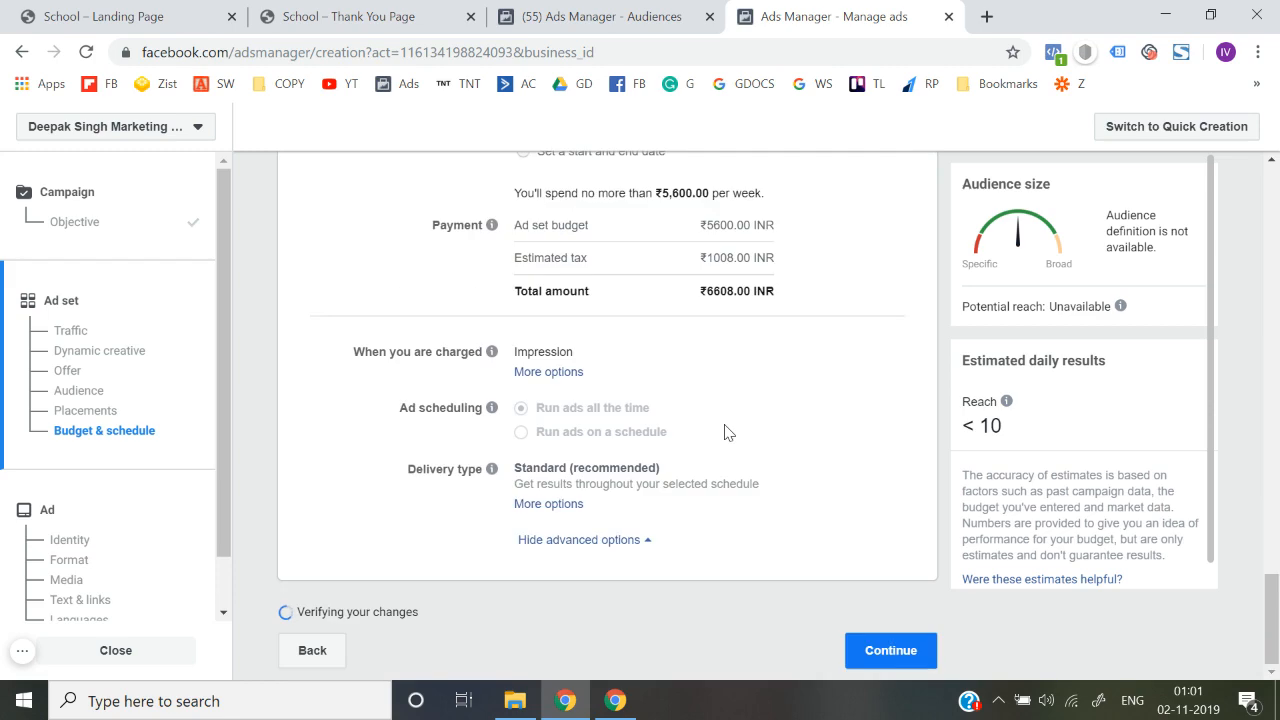
{"action": "scroll", "coordinate": [725, 430], "scroll_direction": "up", "scroll_amount": 9}
{"action": "scroll", "coordinate": [725, 430], "scroll_direction": "down", "scroll_amount": 3}
{"action": "scroll", "coordinate": [725, 430], "scroll_direction": "down", "scroll_amount": 6}
{"action": "left_click", "coordinate": [70, 541]}
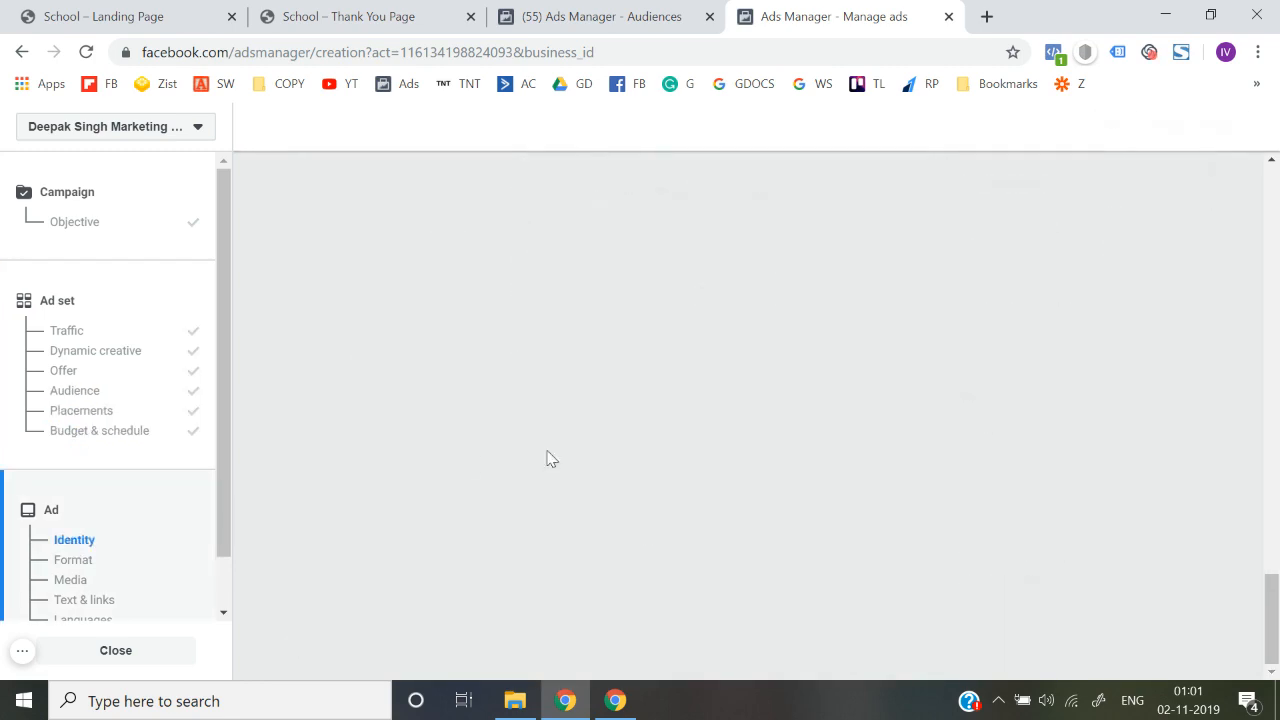
{"action": "scroll", "coordinate": [586, 457], "scroll_direction": "down", "scroll_amount": 2}
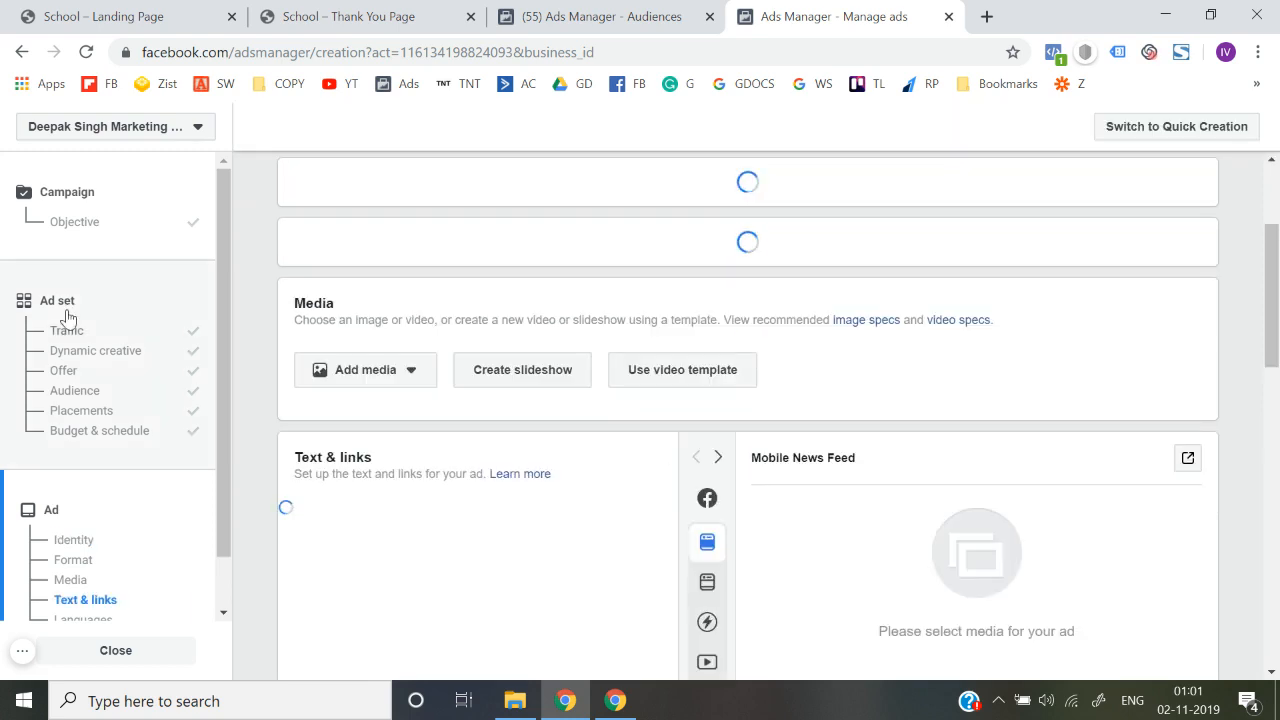
Step: Return to the campaign objective, close the Traffic campaign draft without saving and dismiss the notice above the campaign list
{"action": "left_click", "coordinate": [74, 228]}
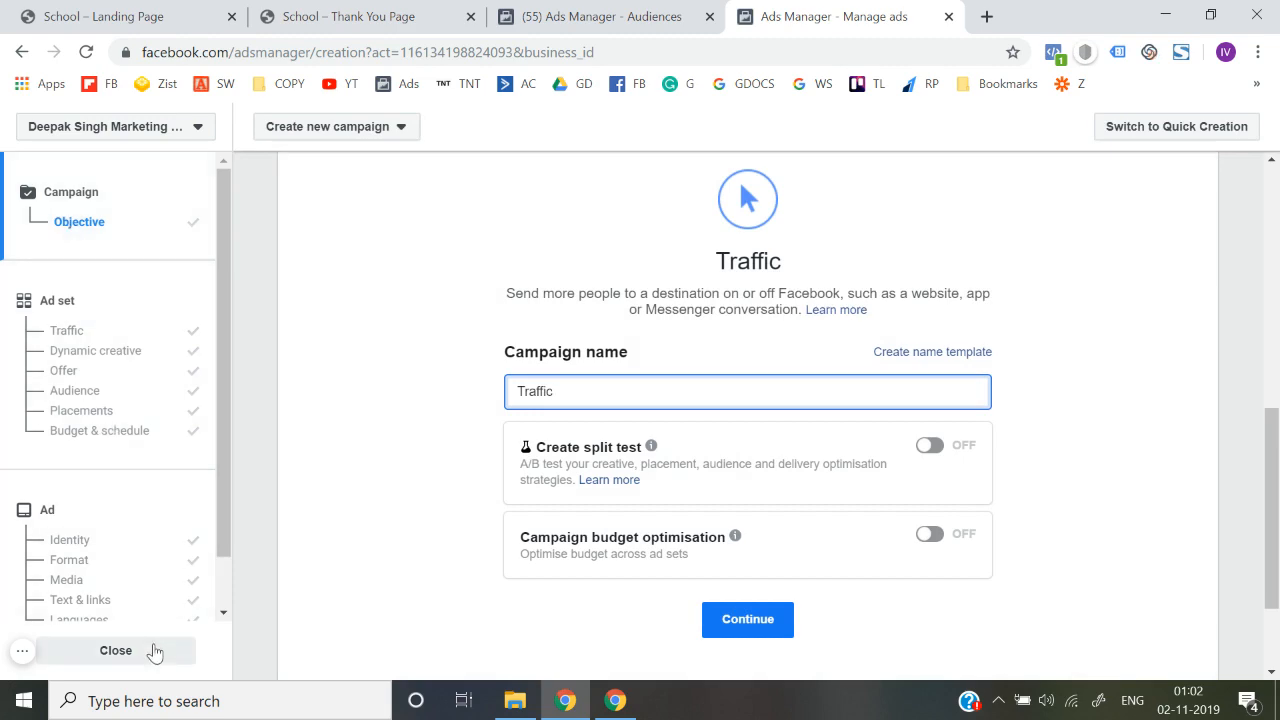
{"action": "left_click", "coordinate": [155, 652]}
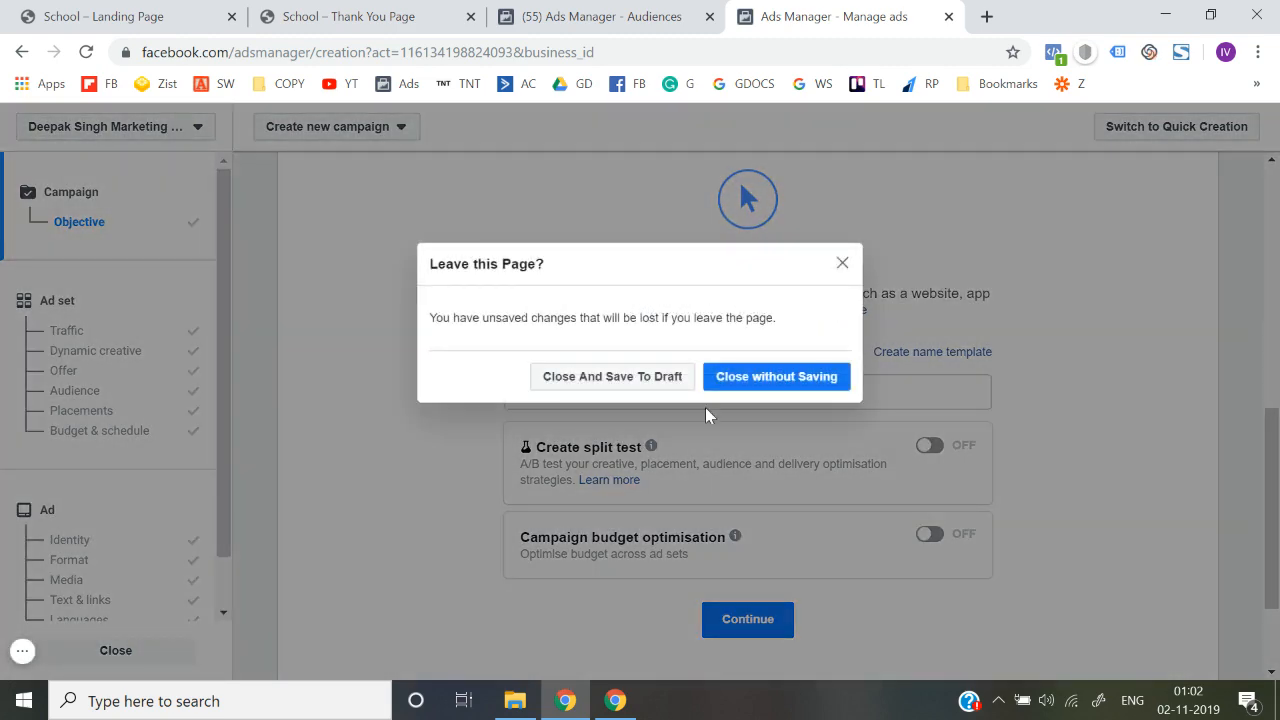
{"action": "left_click", "coordinate": [755, 374]}
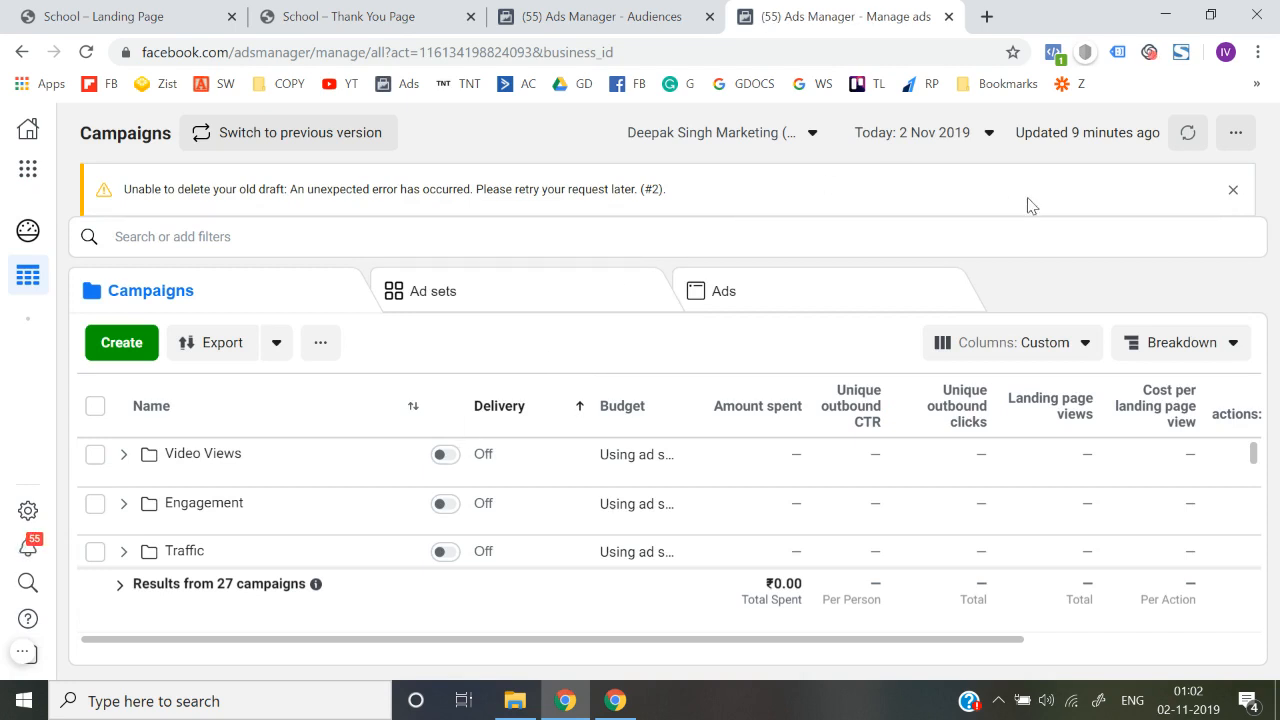
{"action": "left_click", "coordinate": [1232, 191]}
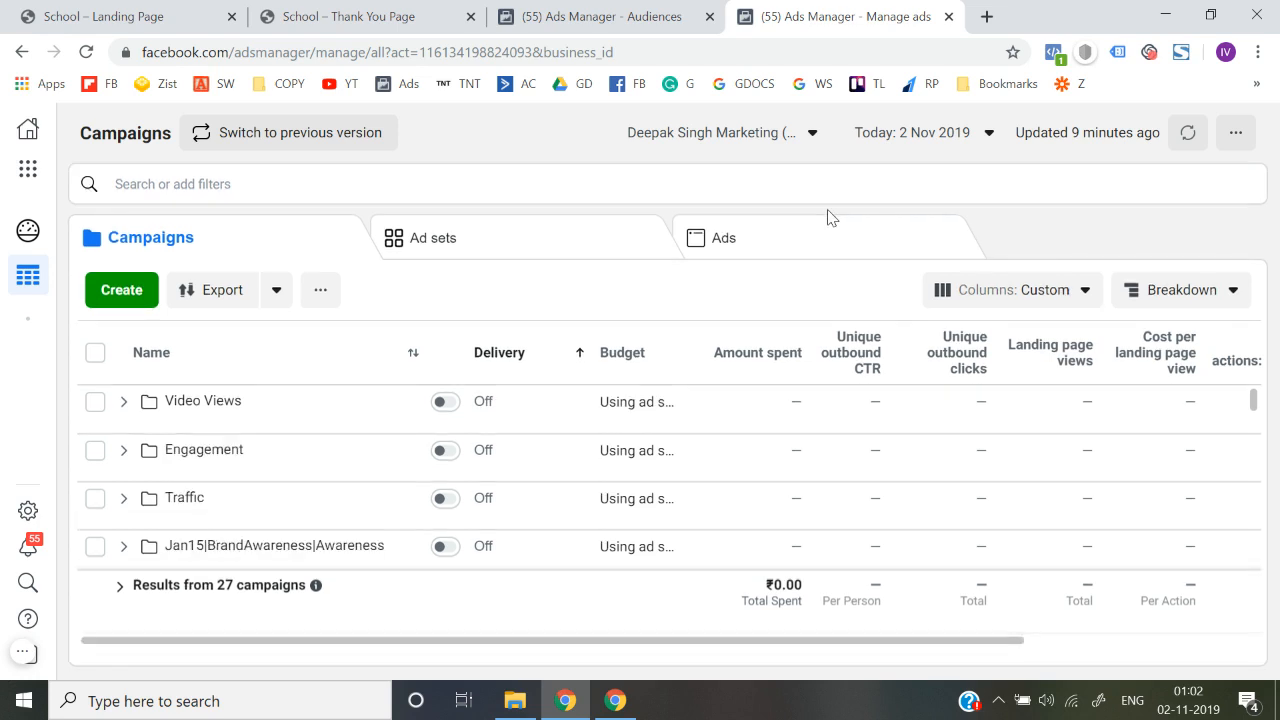
Step: Revisit the School thank-you page, and start another Traffic campaign in Ads Manager, continuing to the ad set's audience settings
{"action": "left_click", "coordinate": [372, 12]}
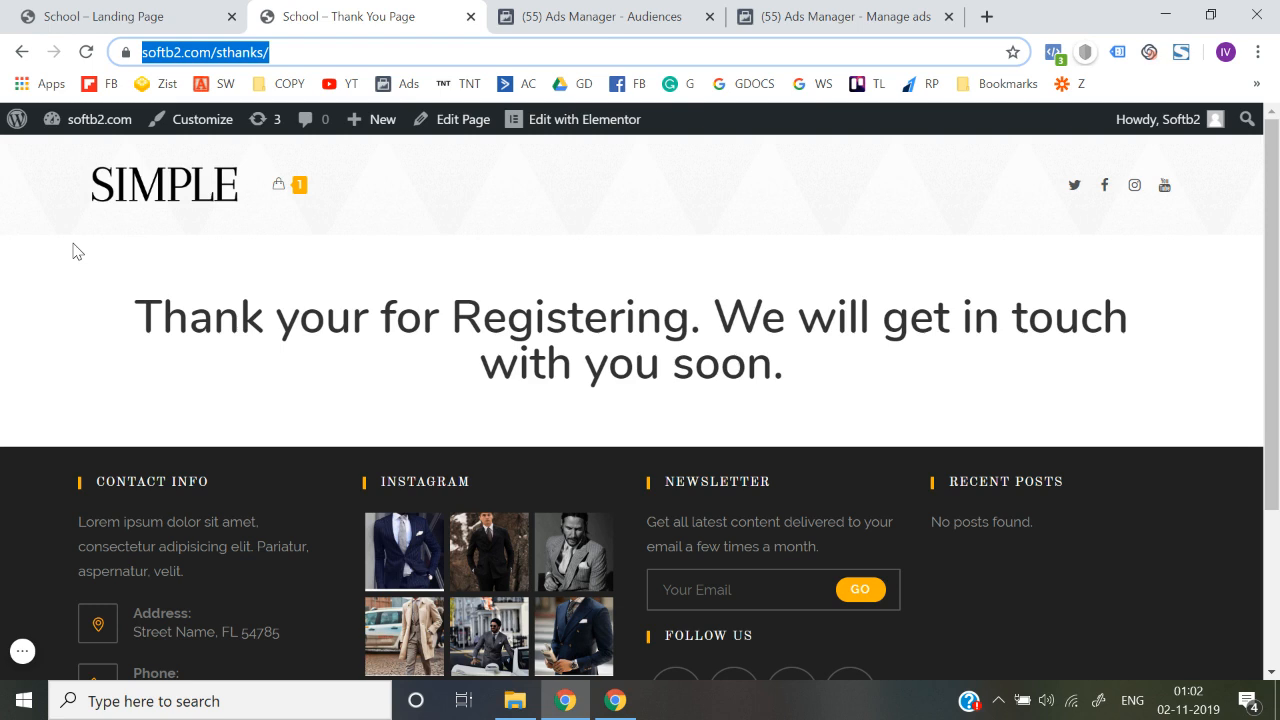
{"action": "left_click", "coordinate": [820, 14]}
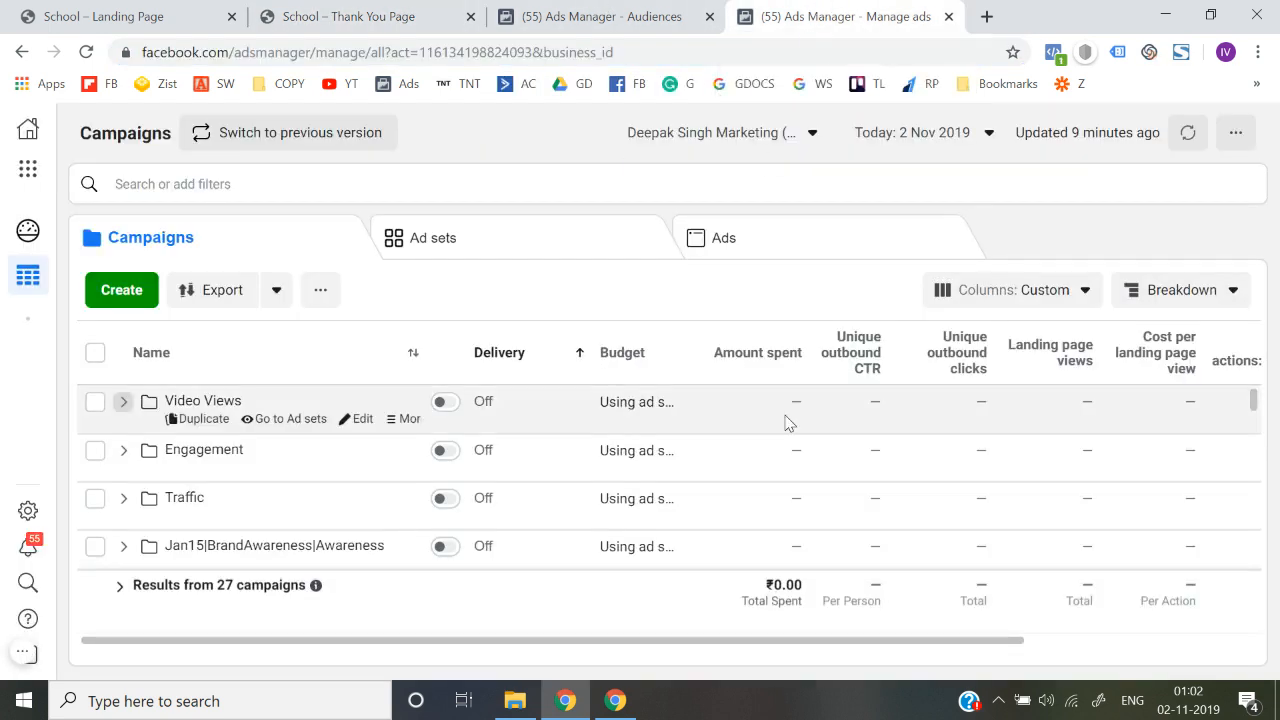
{"action": "left_click", "coordinate": [115, 290]}
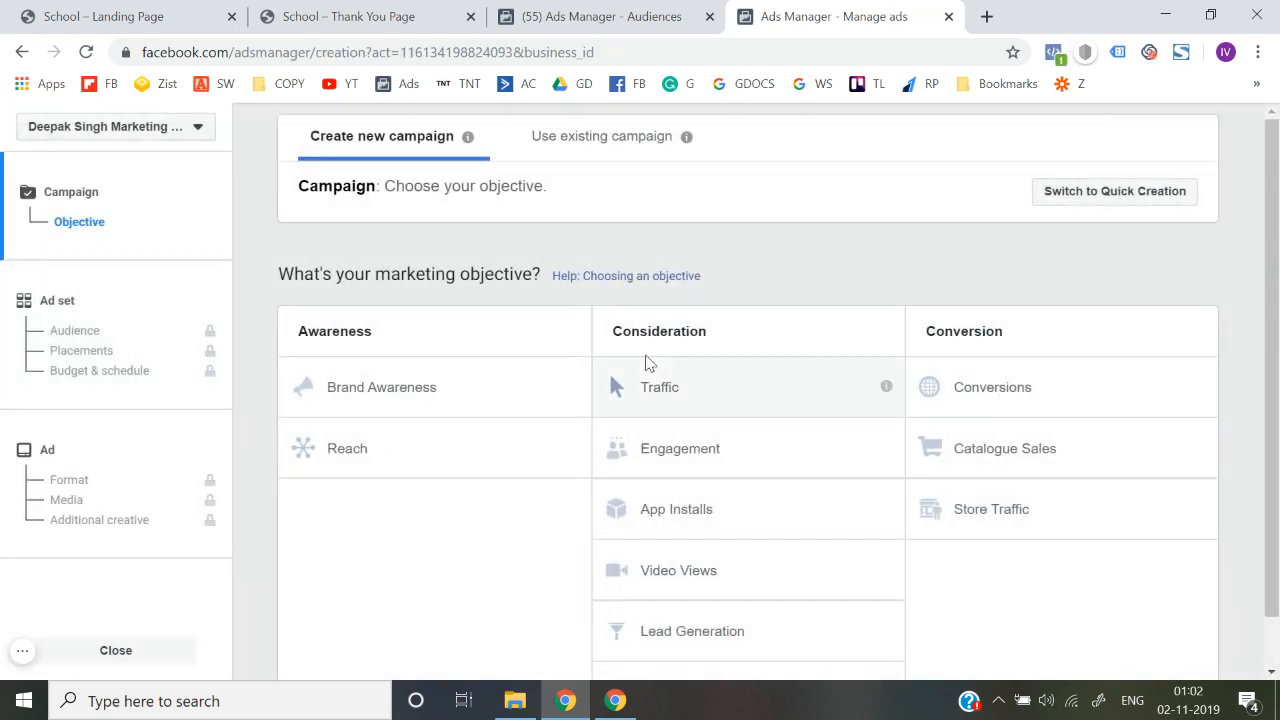
{"action": "left_click", "coordinate": [659, 387]}
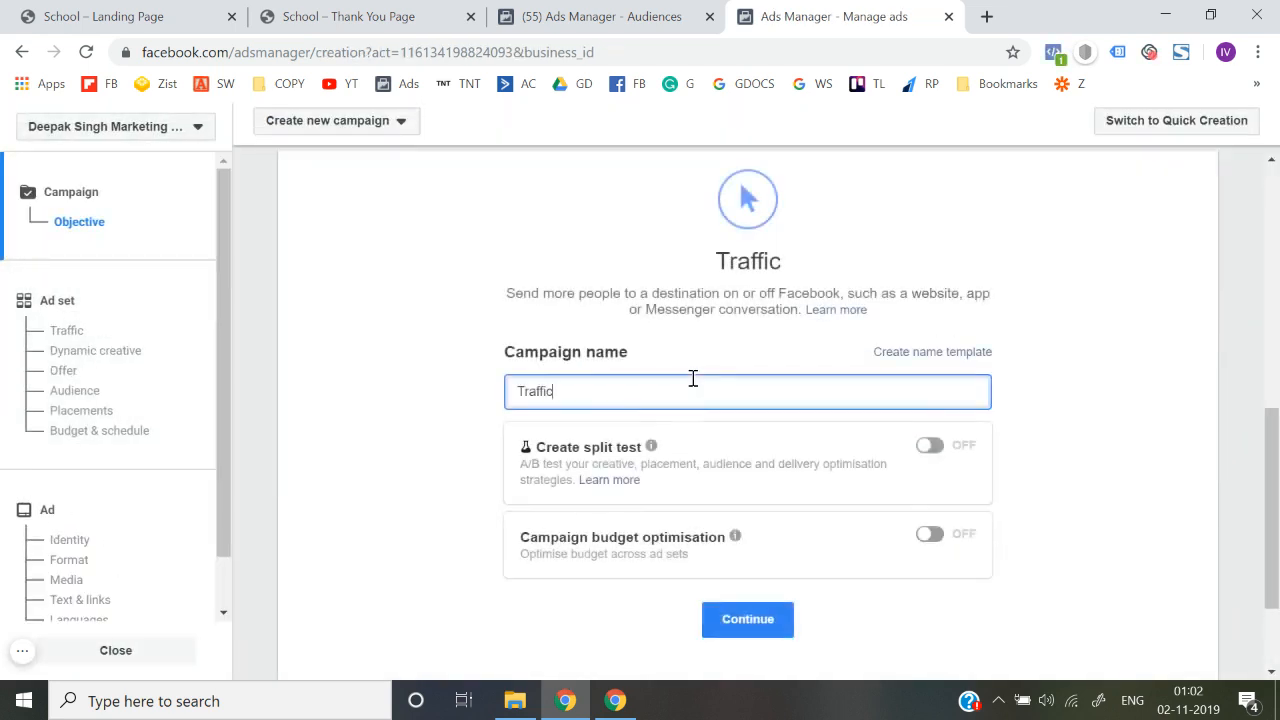
{"action": "scroll", "coordinate": [700, 394], "scroll_direction": "down", "scroll_amount": 2}
{"action": "left_click", "coordinate": [747, 476]}
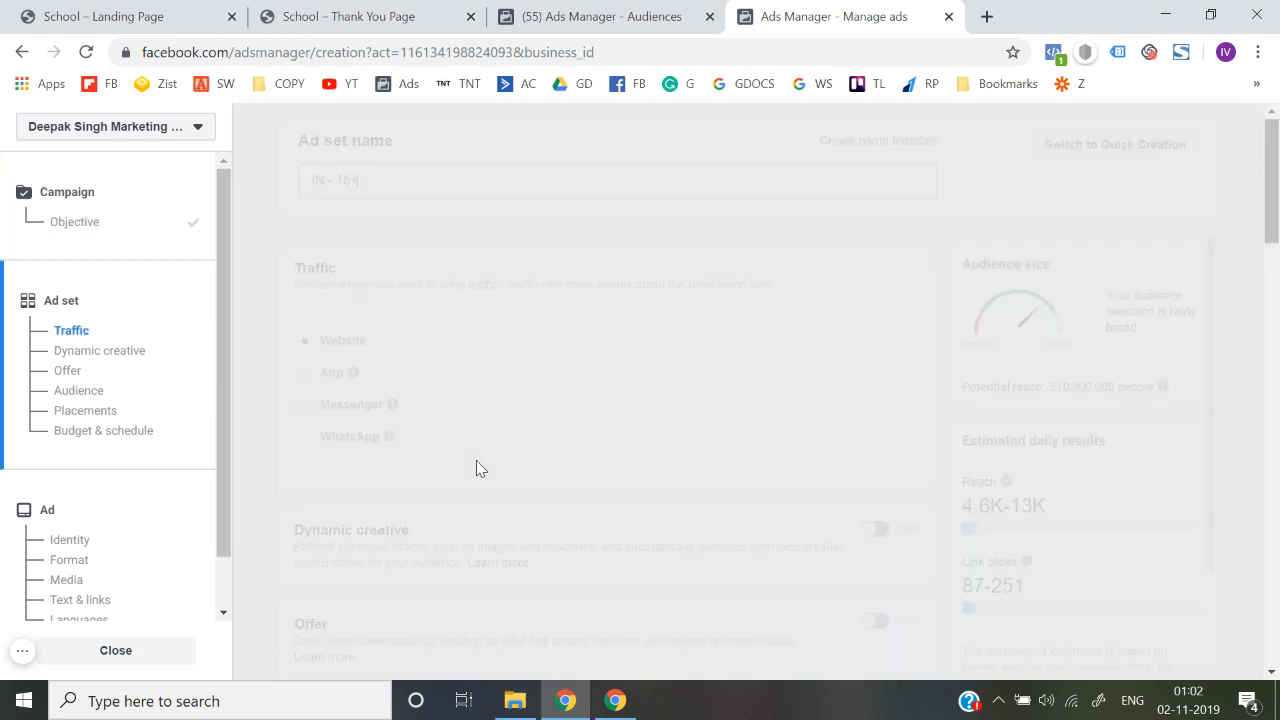
{"action": "scroll", "coordinate": [476, 468], "scroll_direction": "down", "scroll_amount": 5}
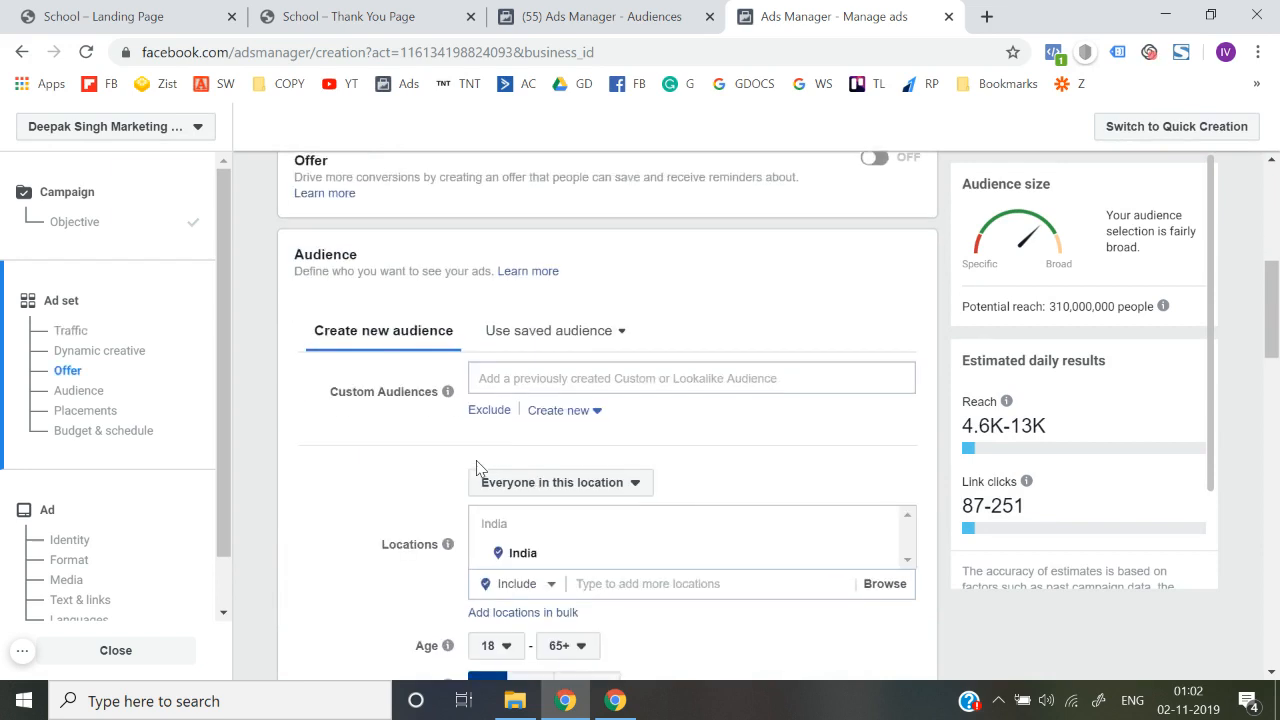
Step: Include the Nov 02 - Leads custom audience in the ad set and review its detailed targeting, budget and schedule settings
{"action": "left_click", "coordinate": [520, 387]}
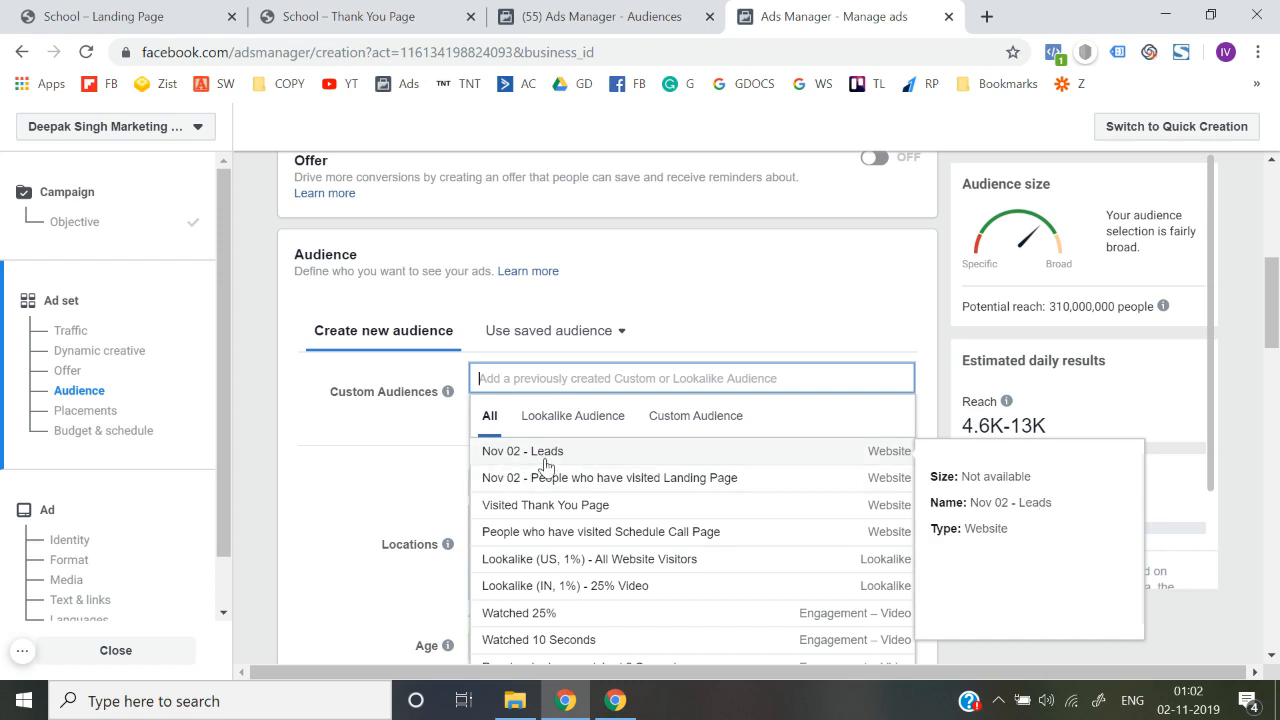
{"action": "left_click", "coordinate": [542, 458]}
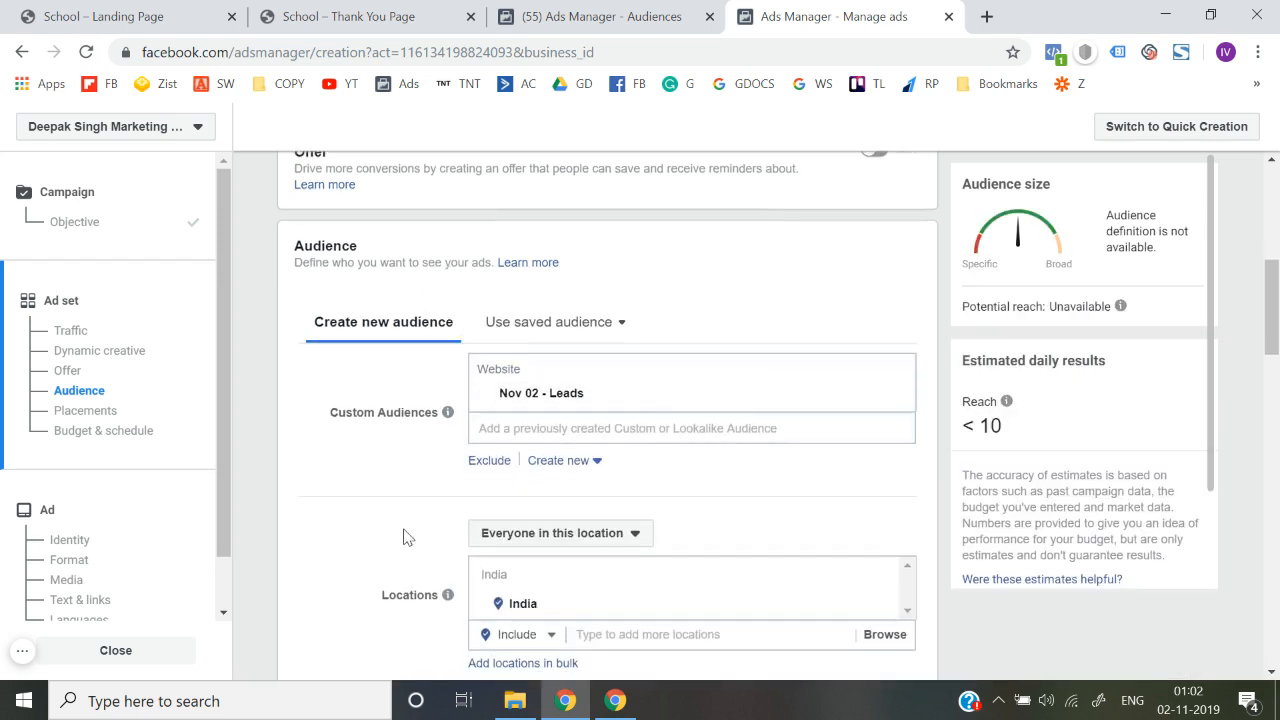
{"action": "scroll", "coordinate": [403, 534], "scroll_direction": "down", "scroll_amount": 1}
{"action": "scroll", "coordinate": [390, 543], "scroll_direction": "down", "scroll_amount": 4}
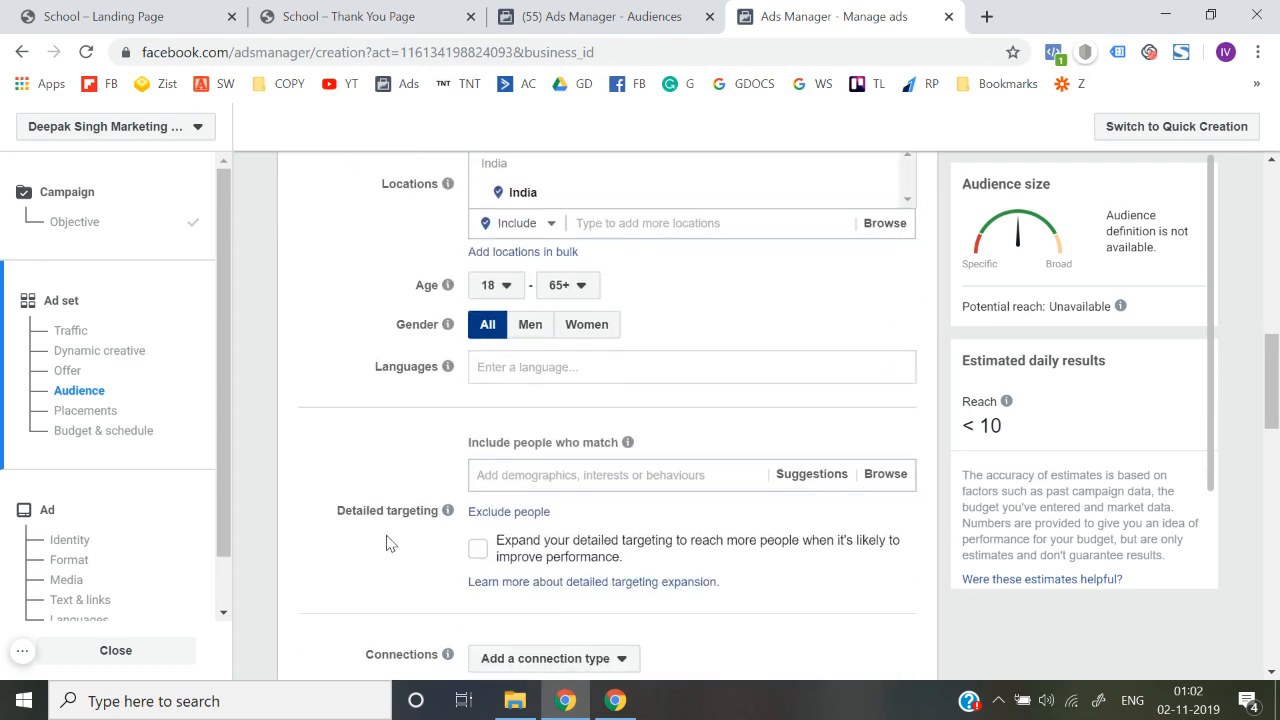
{"action": "scroll", "coordinate": [390, 543], "scroll_direction": "up", "scroll_amount": 1}
{"action": "scroll", "coordinate": [390, 543], "scroll_direction": "down", "scroll_amount": 10}
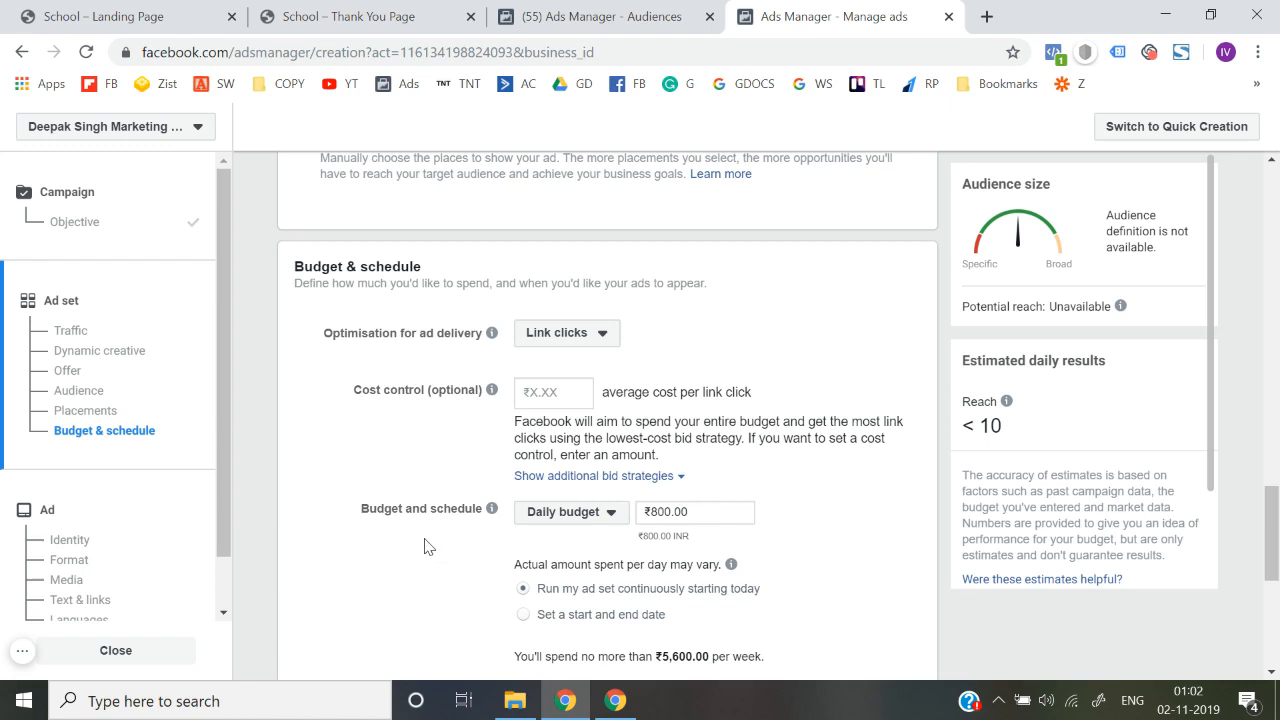
{"action": "scroll", "coordinate": [424, 545], "scroll_direction": "down", "scroll_amount": 5}
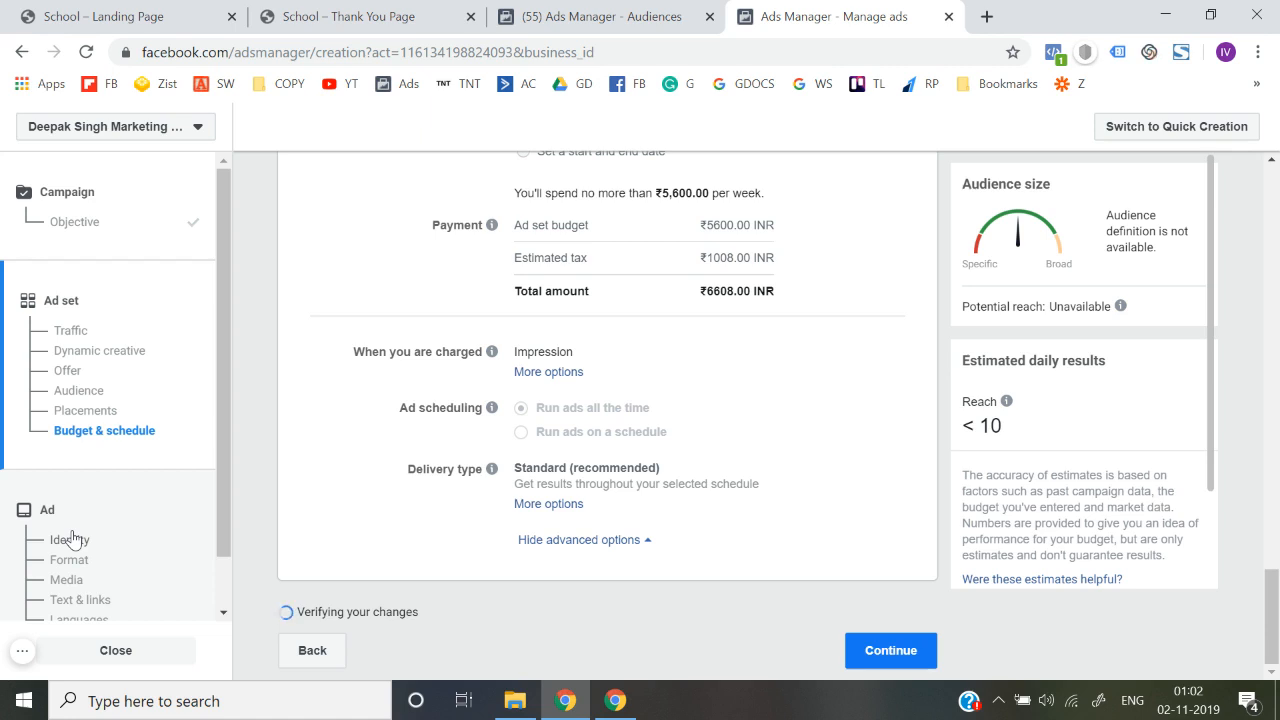
Step: Return to the Traffic campaign's objective and name settings
{"action": "left_click", "coordinate": [63, 221]}
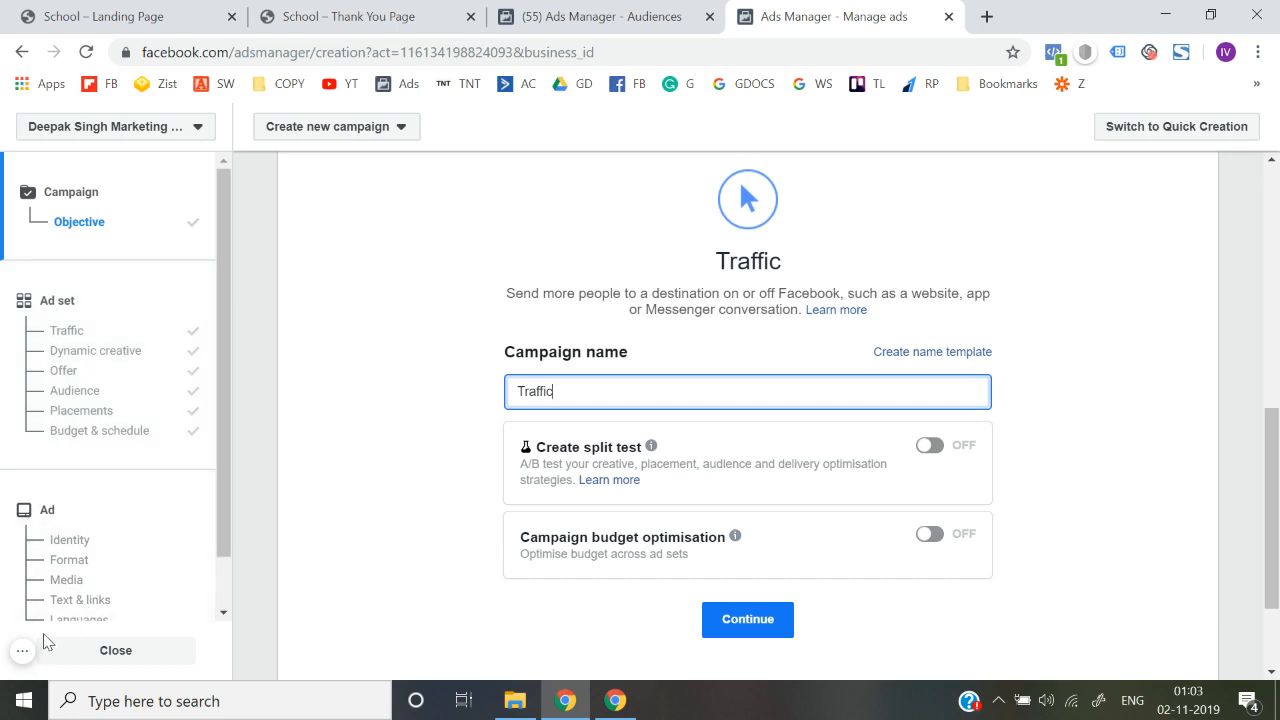
{"action": "left_click", "coordinate": [22, 651]}
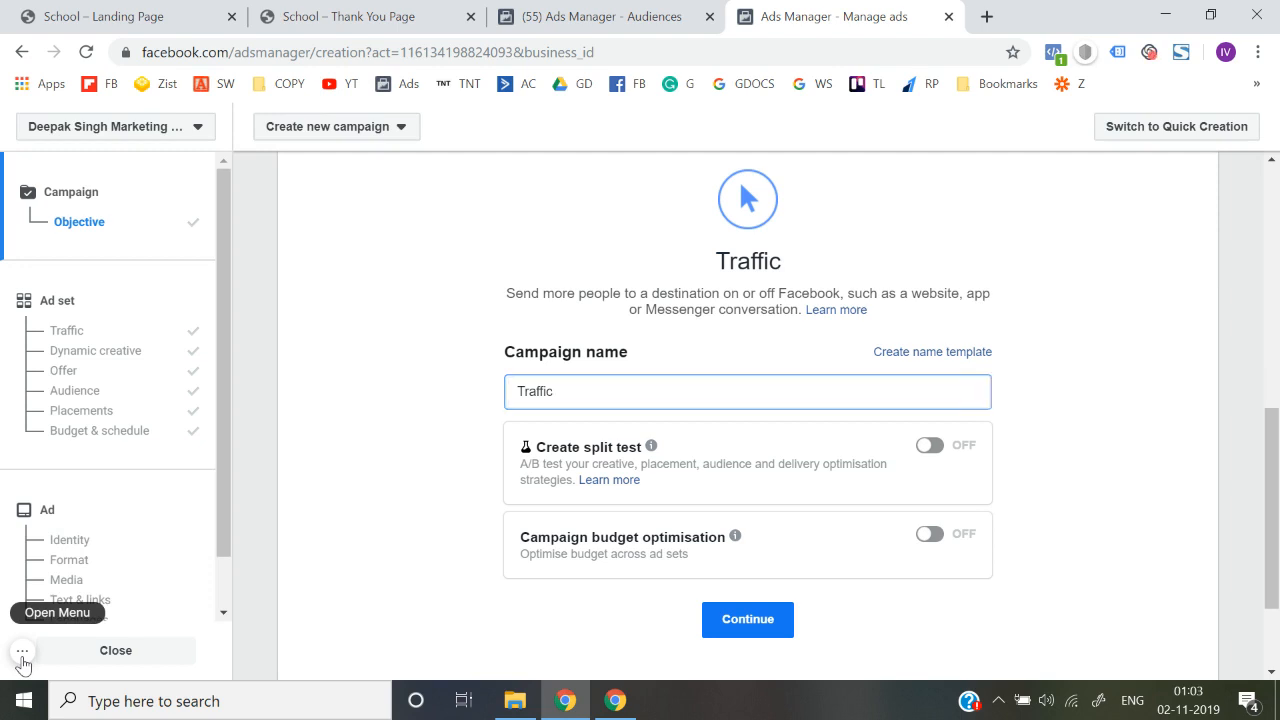